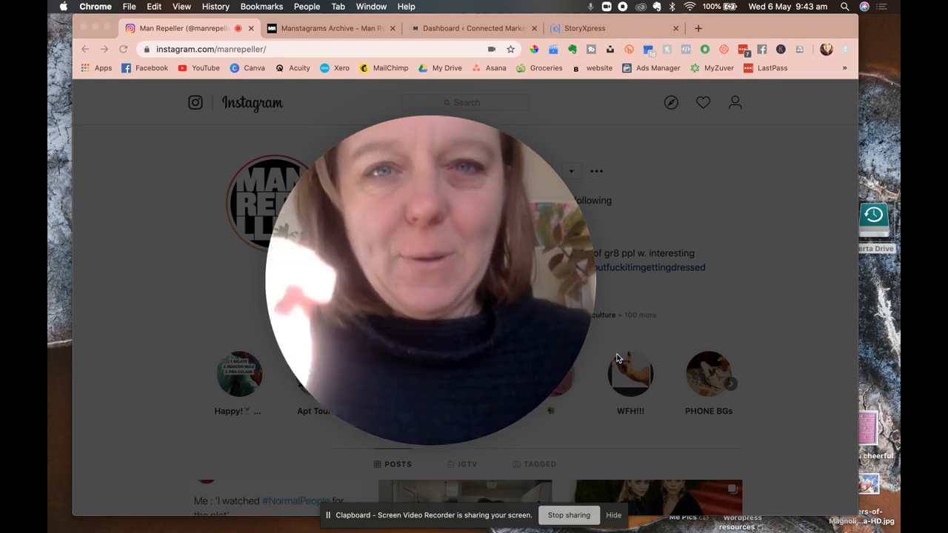
# Browse the manrepeller Instagram profile, open its first grid post about #NormalPeople to view the caption, and return to the profile
pyautogui.click(753, 291)
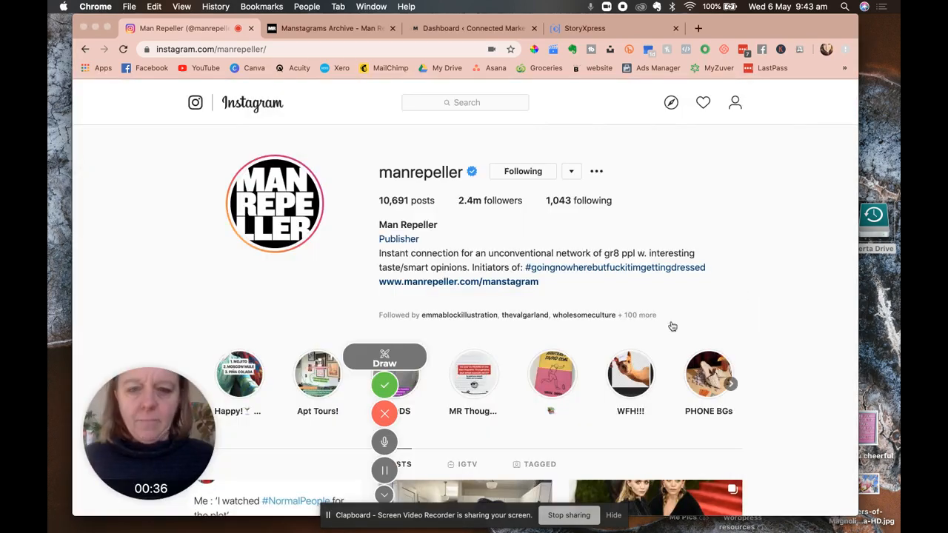
pyautogui.scroll(-3, 666, 347)
pyautogui.scroll(-1, 666, 342)
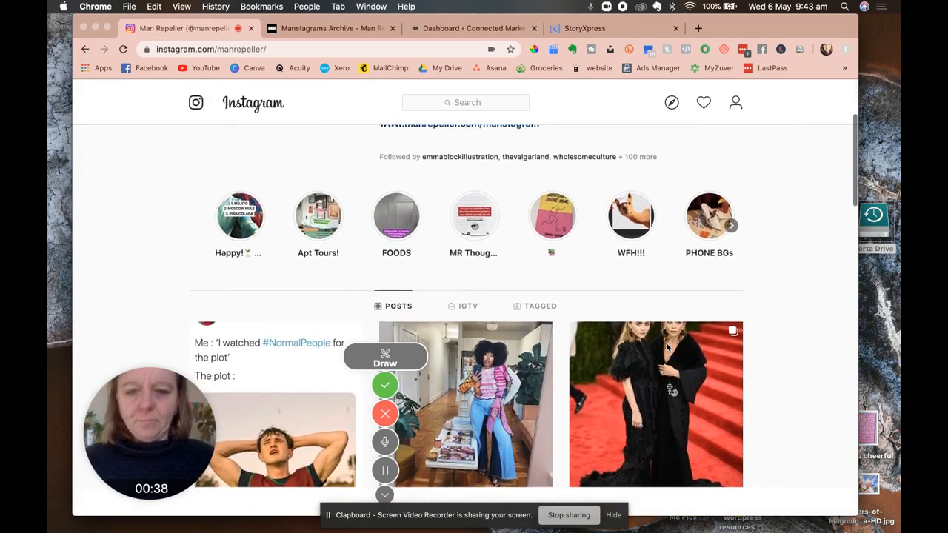
pyautogui.scroll(-3, 651, 340)
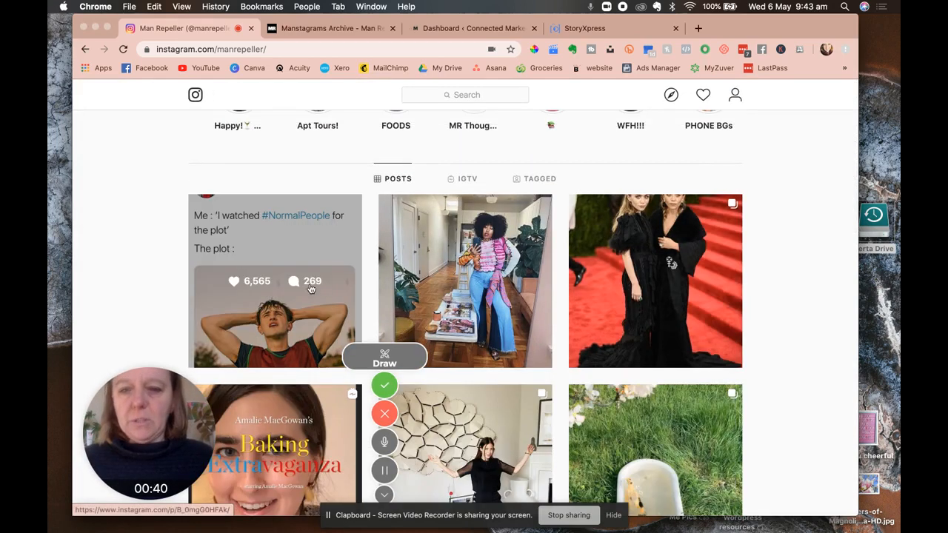
pyautogui.click(308, 254)
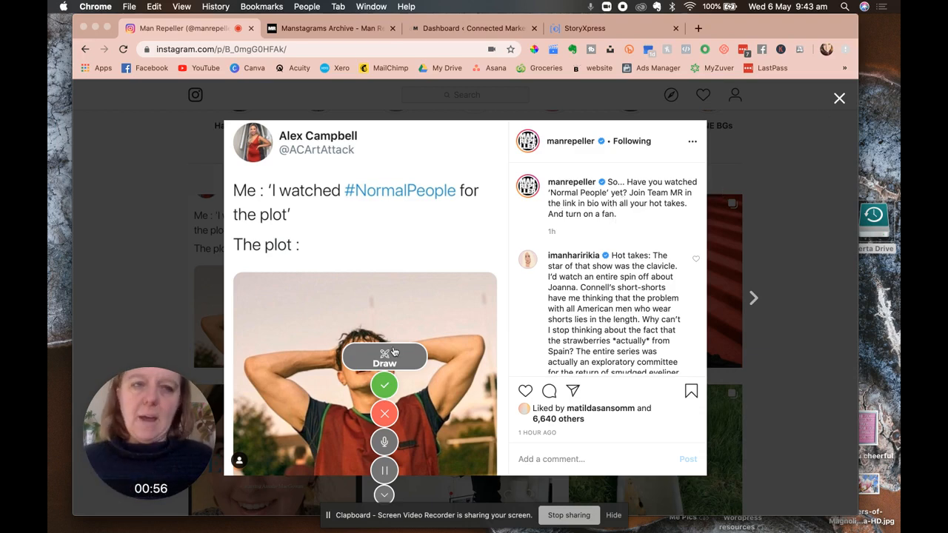
pyautogui.click(838, 98)
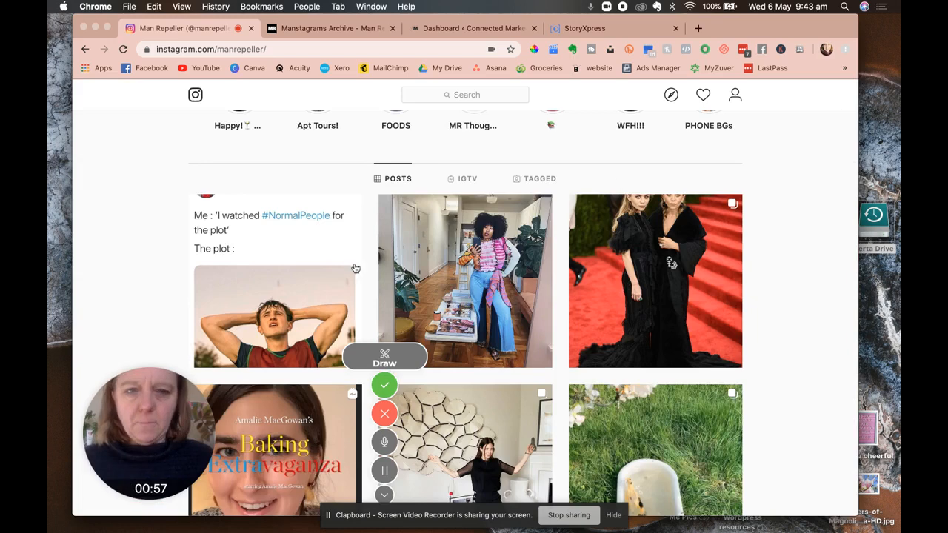
pyautogui.scroll(5, 354, 268)
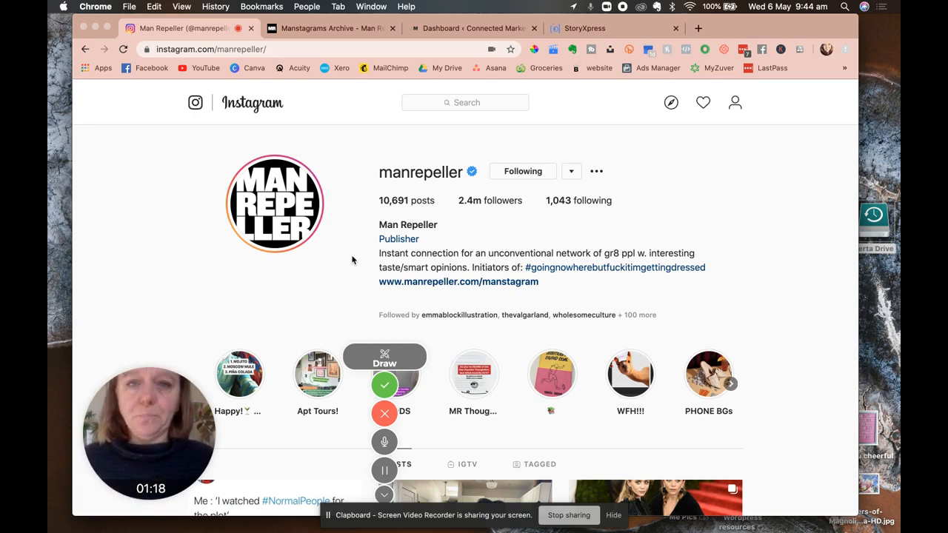
# Switch to the Manstagrams Archive page on the Man Repeller website and look over its header and image grid
pyautogui.click(339, 34)
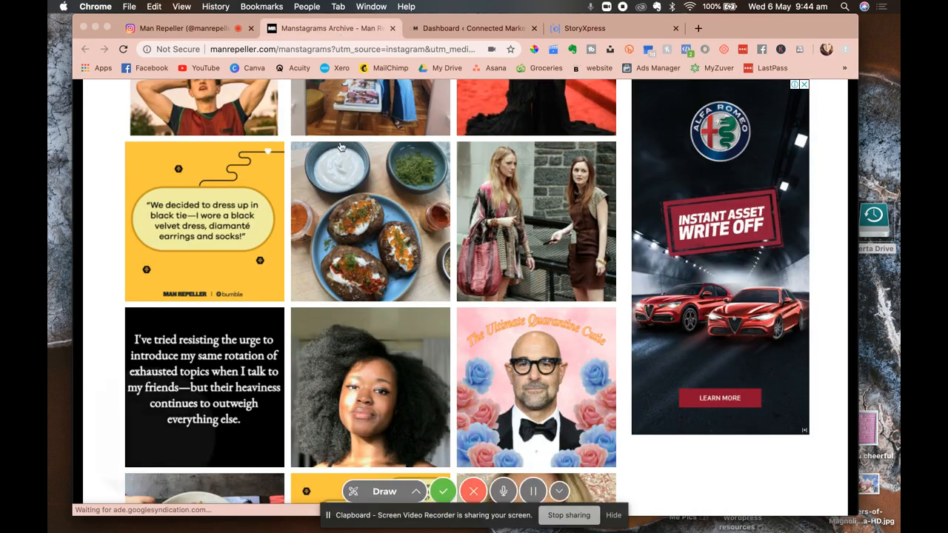
pyautogui.scroll(7, 336, 213)
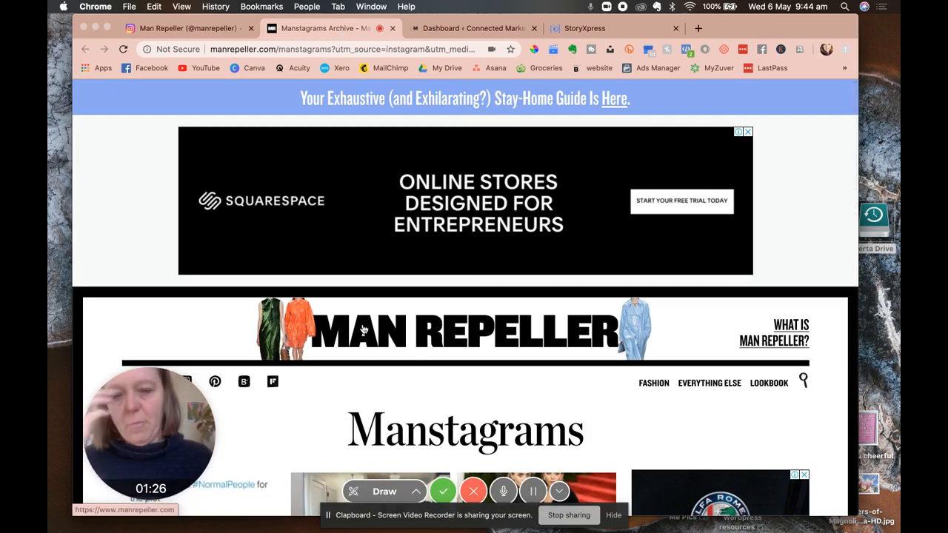
pyautogui.scroll(-5, 363, 329)
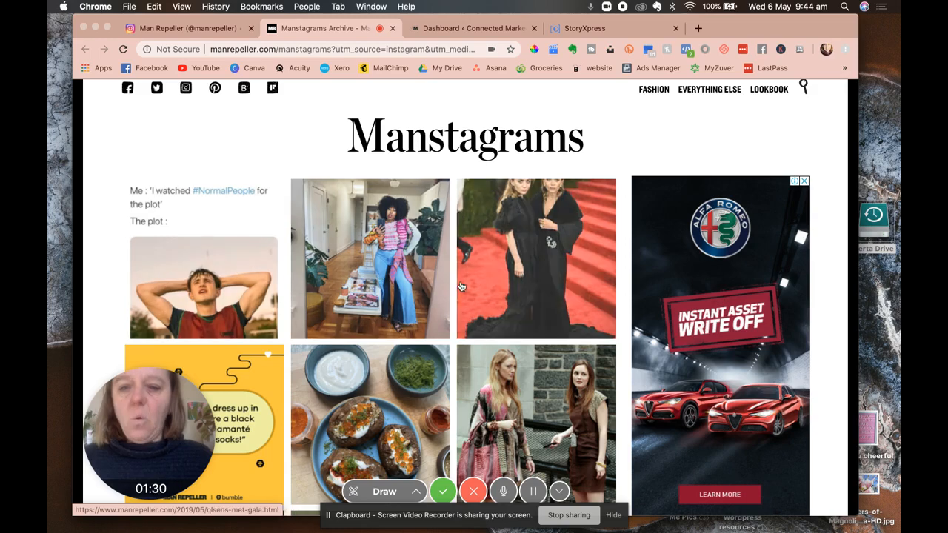
pyautogui.scroll(-2, 478, 349)
pyautogui.scroll(3, 414, 281)
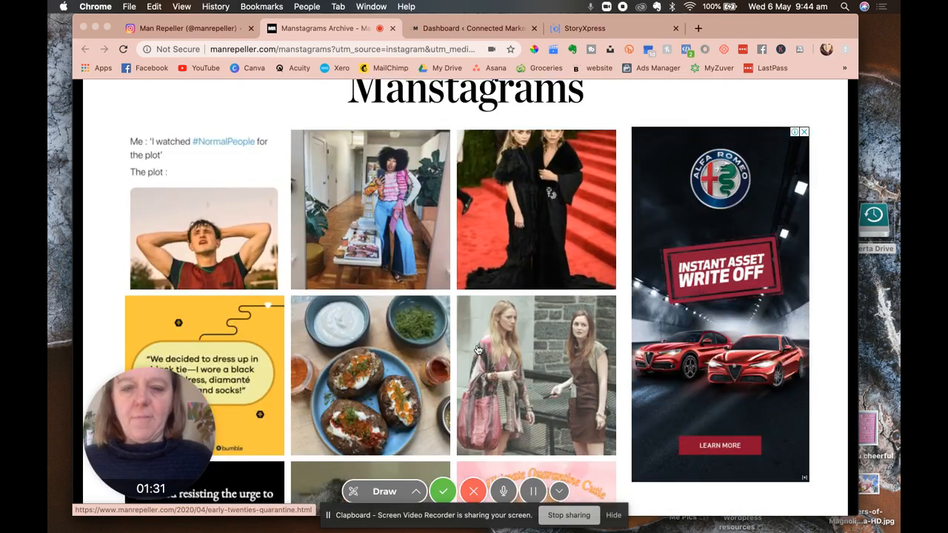
# Open the article behind the middle image of the Manstagrams grid's first row, view its heading, and return to the grid
pyautogui.click(392, 236)
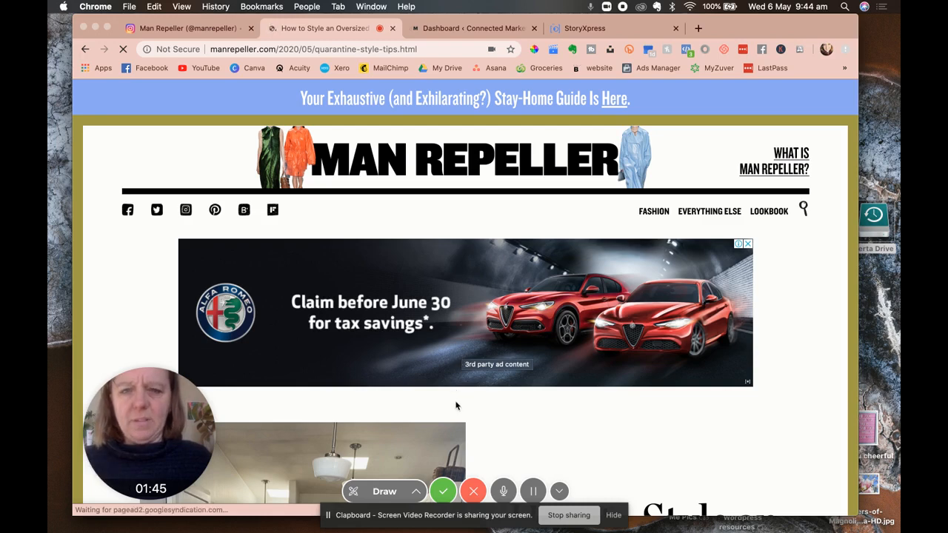
pyautogui.scroll(-3, 454, 402)
pyautogui.scroll(-2, 457, 405)
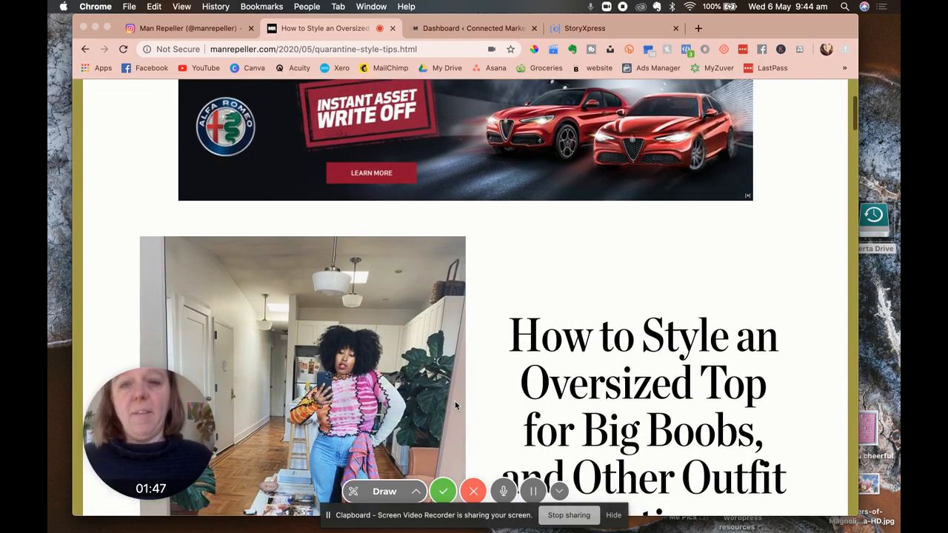
pyautogui.click(84, 49)
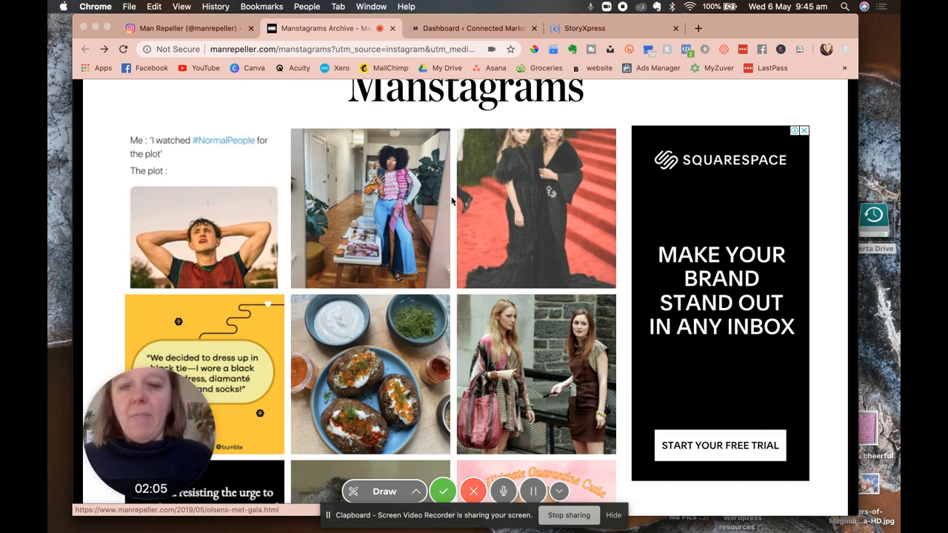
pyautogui.scroll(3, 453, 202)
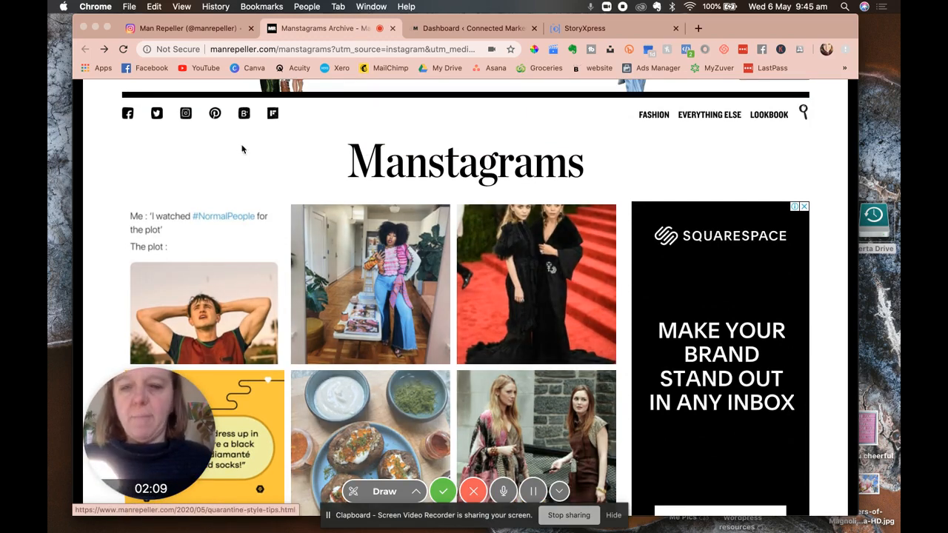
# Compare the posts in the manrepeller Instagram feed with the images in the website's Manstagrams grid
pyautogui.click(189, 28)
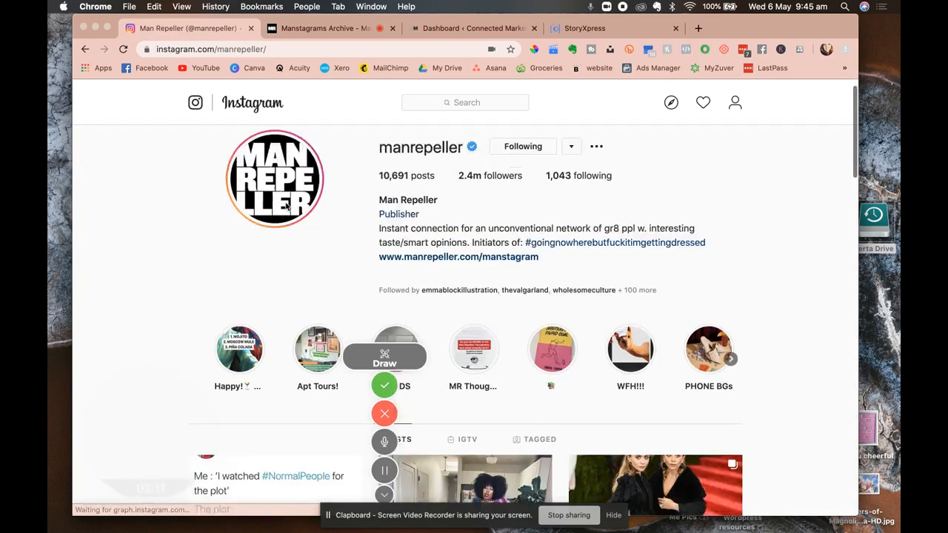
pyautogui.scroll(-10, 287, 207)
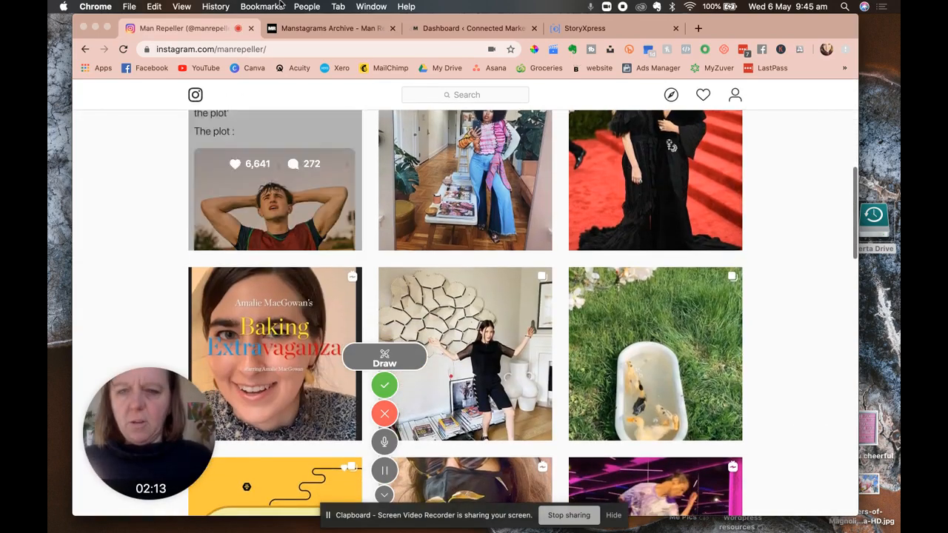
pyautogui.click(330, 28)
pyautogui.scroll(-2, 340, 200)
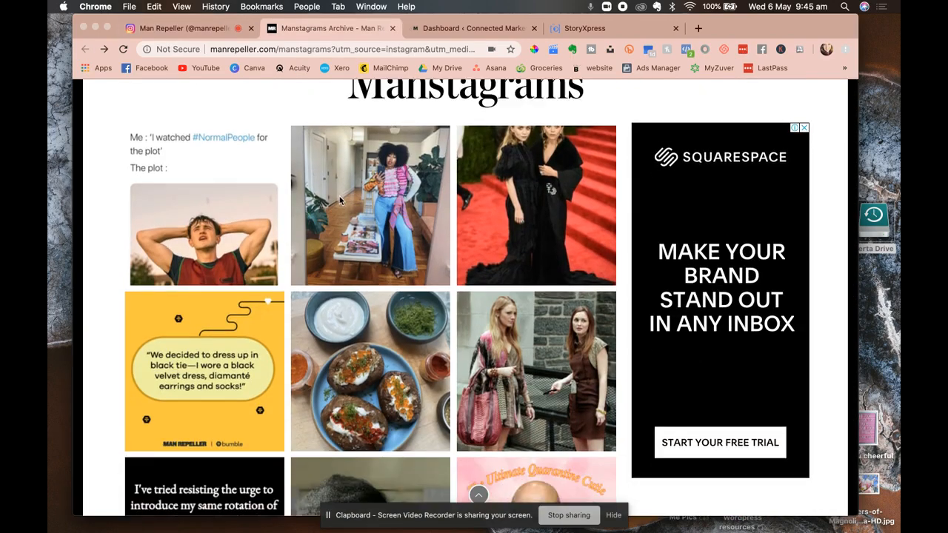
pyautogui.scroll(-5, 340, 200)
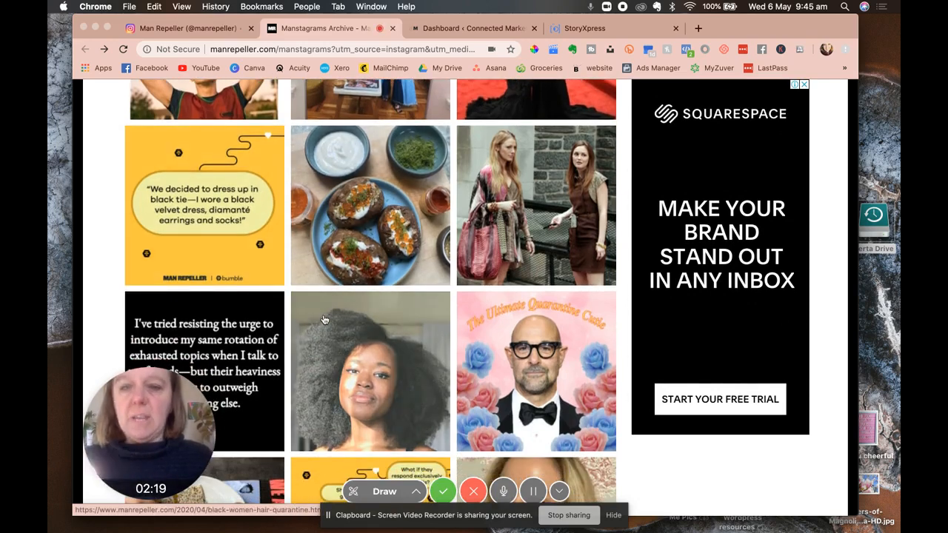
pyautogui.click(204, 30)
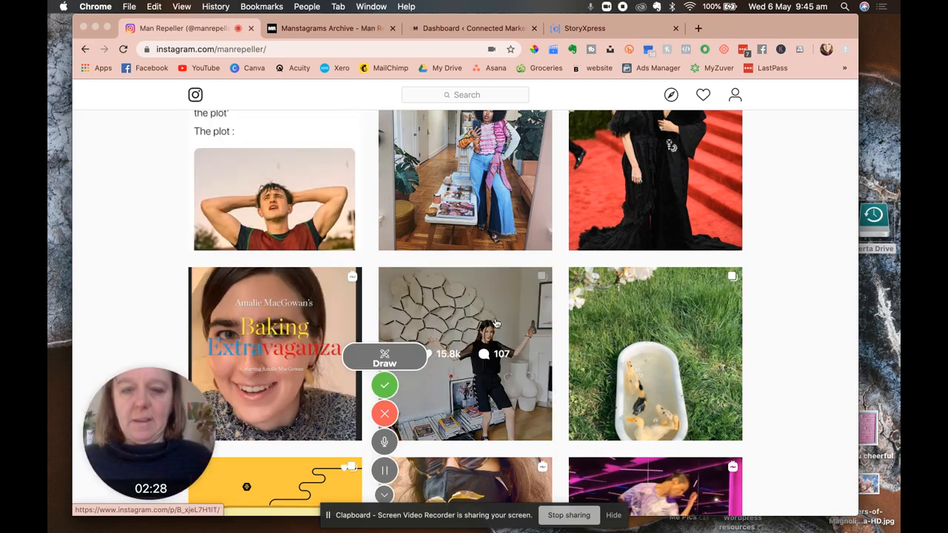
pyautogui.scroll(-5, 498, 334)
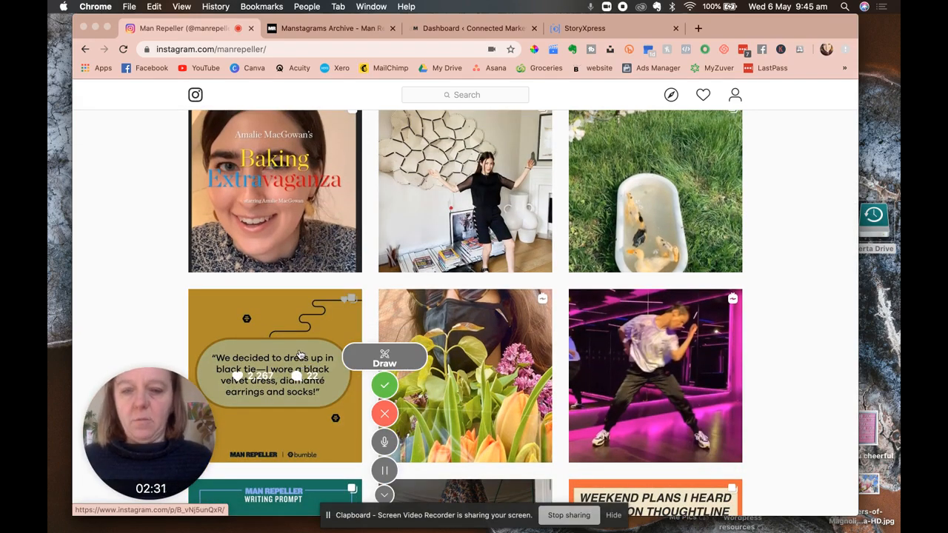
# Examine the whole Manstagrams image grid down to the MORE link and the e-mail subscription form
pyautogui.click(325, 28)
pyautogui.scroll(5, 278, 166)
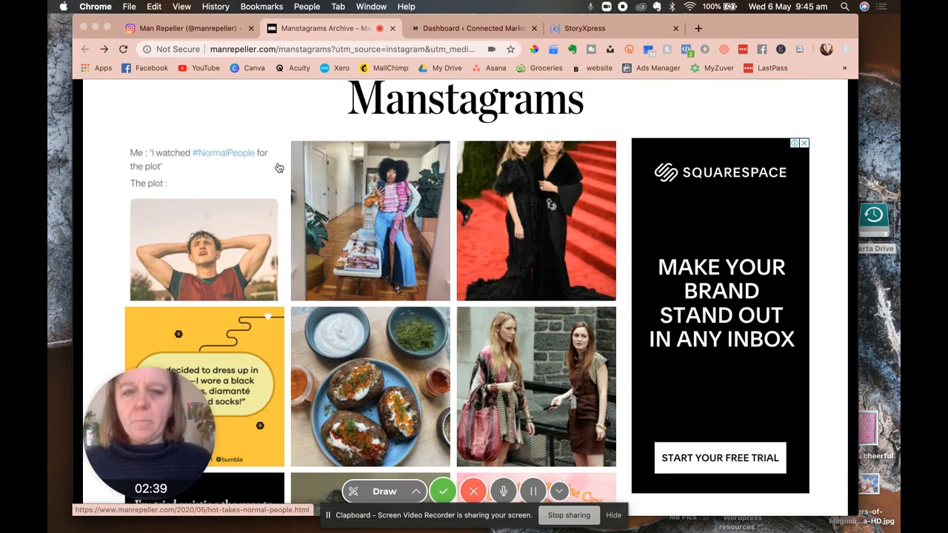
pyautogui.scroll(-6, 447, 249)
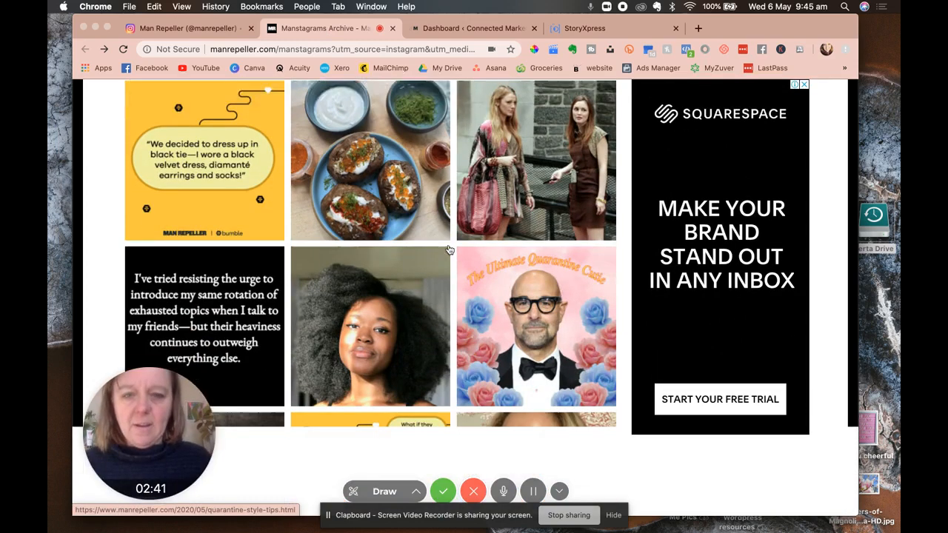
pyautogui.scroll(-7, 448, 249)
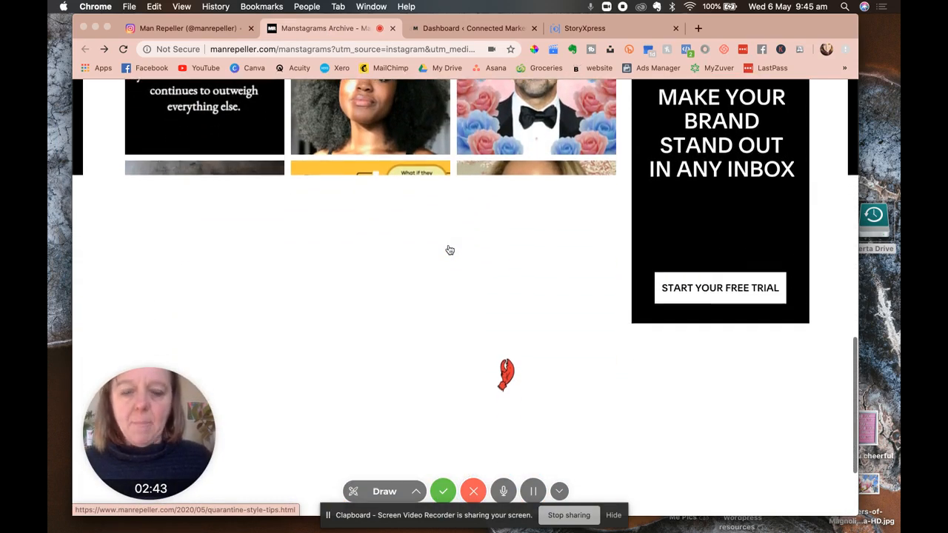
pyautogui.scroll(-1, 450, 250)
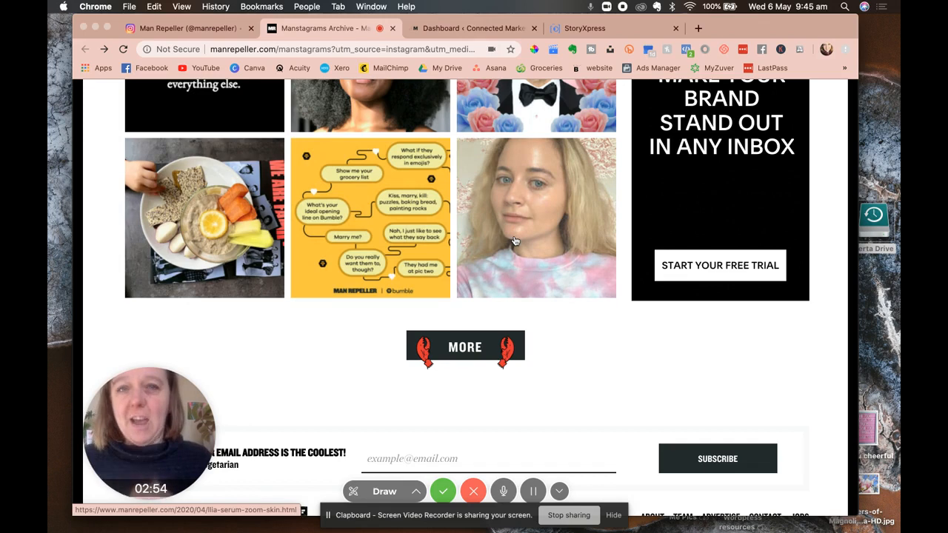
# Switch to the Connected Marketing WordPress dashboard, create a new page titled "Instagram Feed", and open it in the Divi Builder
pyautogui.click(459, 31)
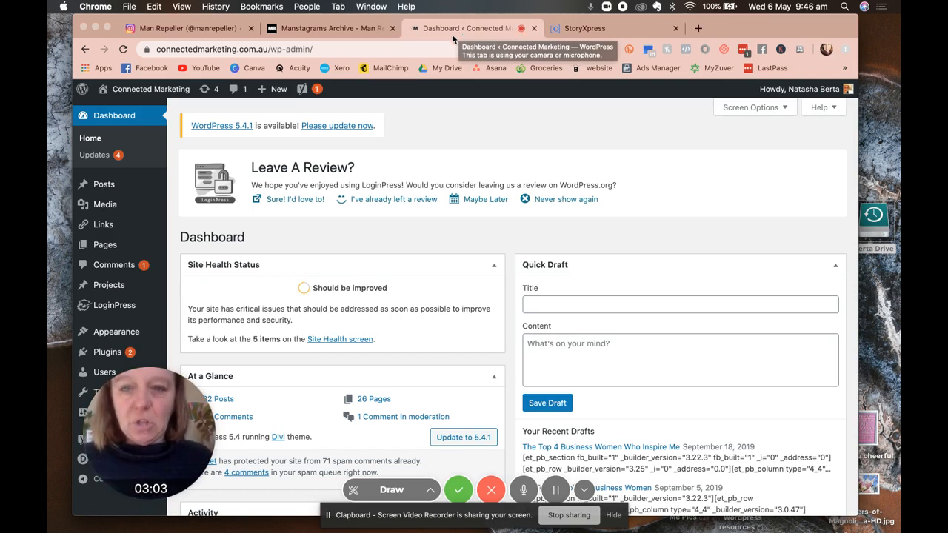
pyautogui.moveTo(278, 89)
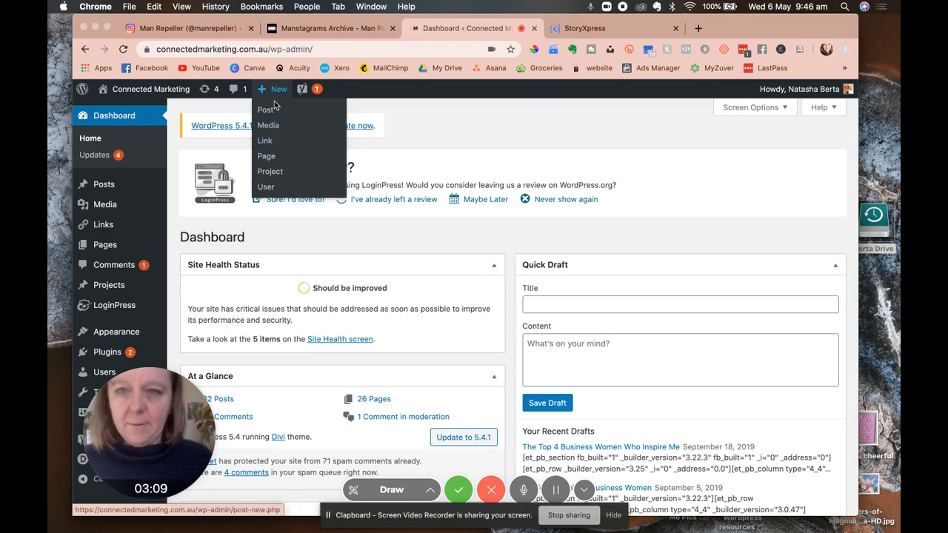
pyautogui.click(265, 157)
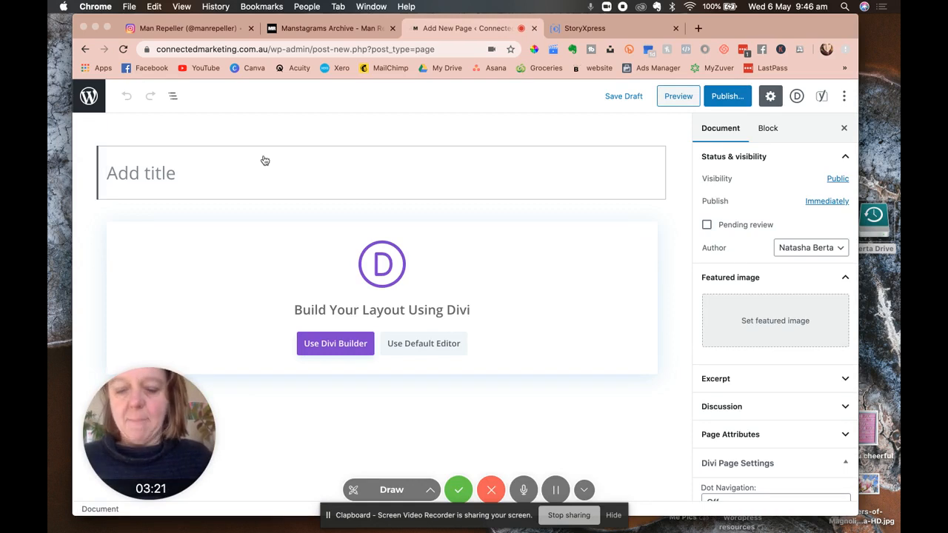
pyautogui.write('Instagram')
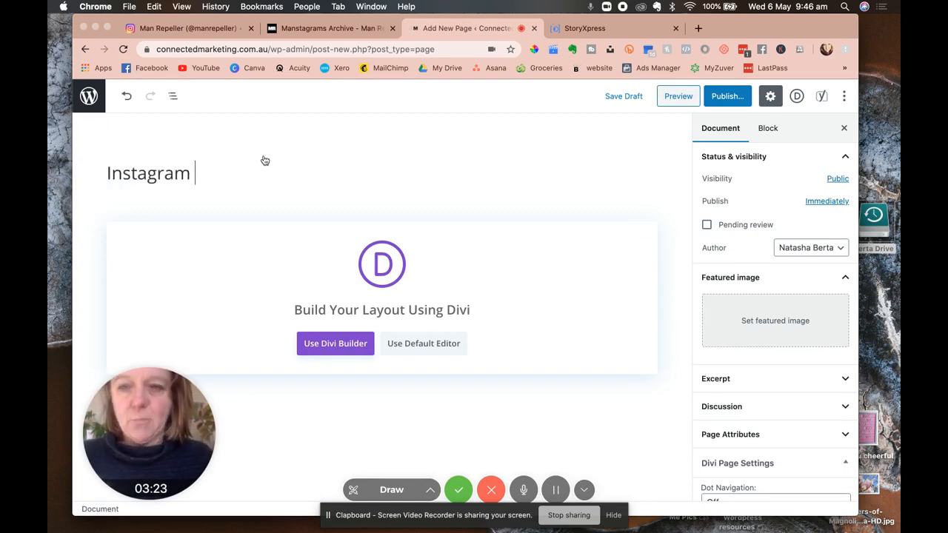
pyautogui.write(' Feed')
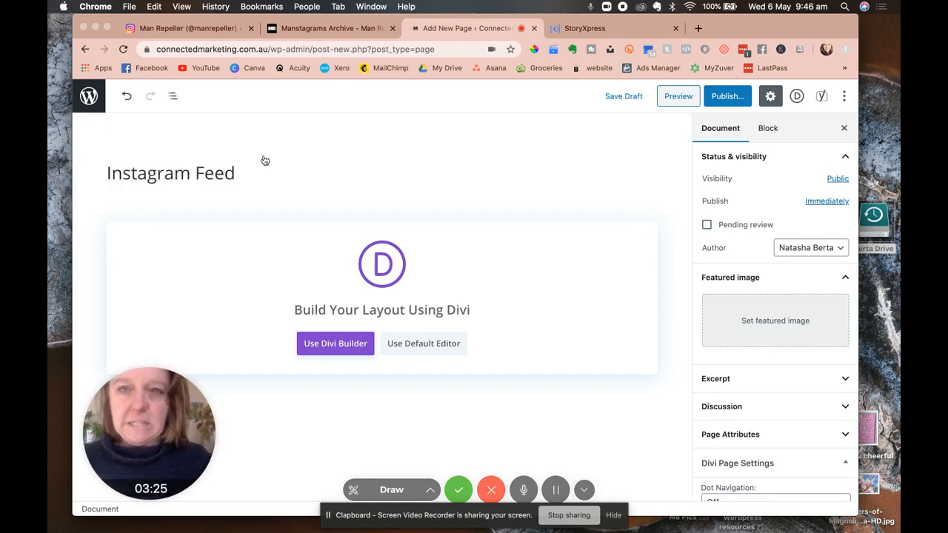
pyautogui.click(330, 344)
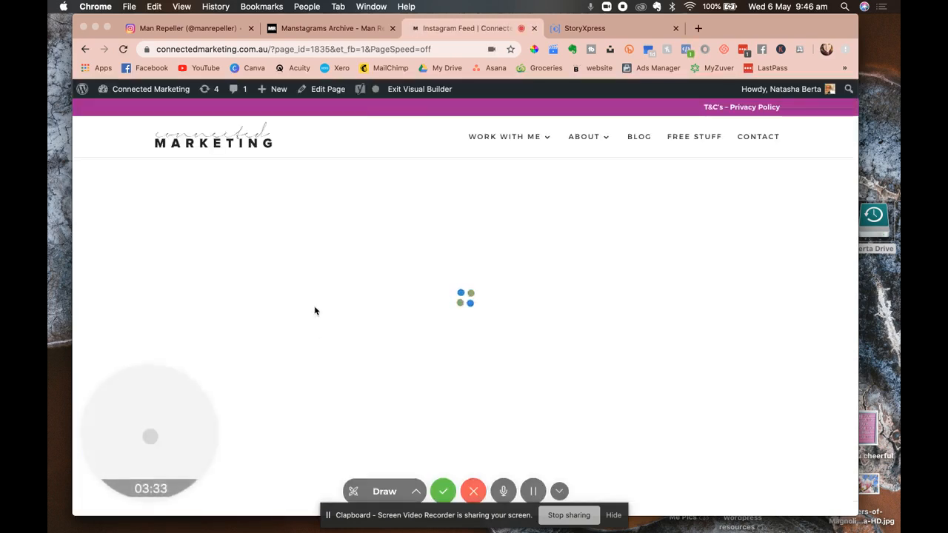
# Review the header and title layout of the Manstagrams page as a reference for the new page
pyautogui.click(299, 30)
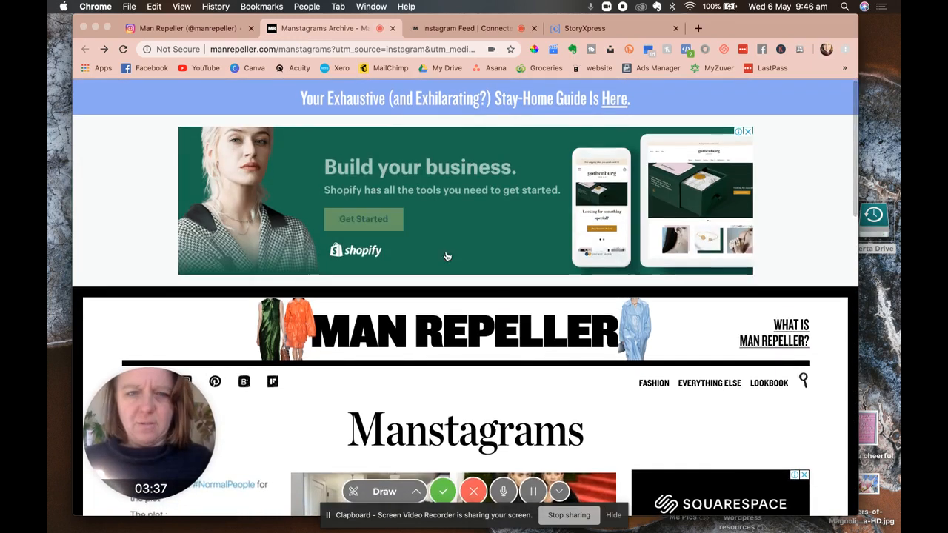
pyautogui.scroll(-4, 560, 350)
pyautogui.scroll(-1, 562, 347)
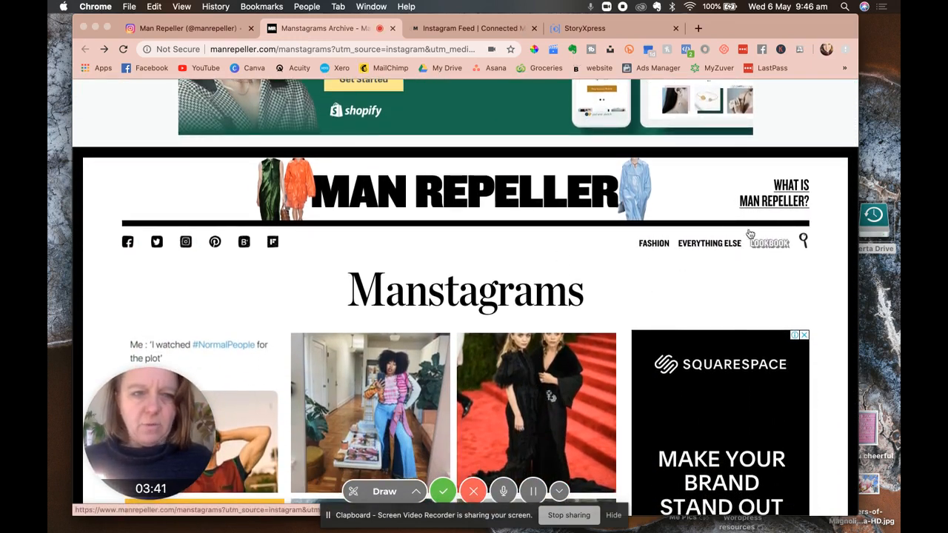
pyautogui.scroll(4, 539, 153)
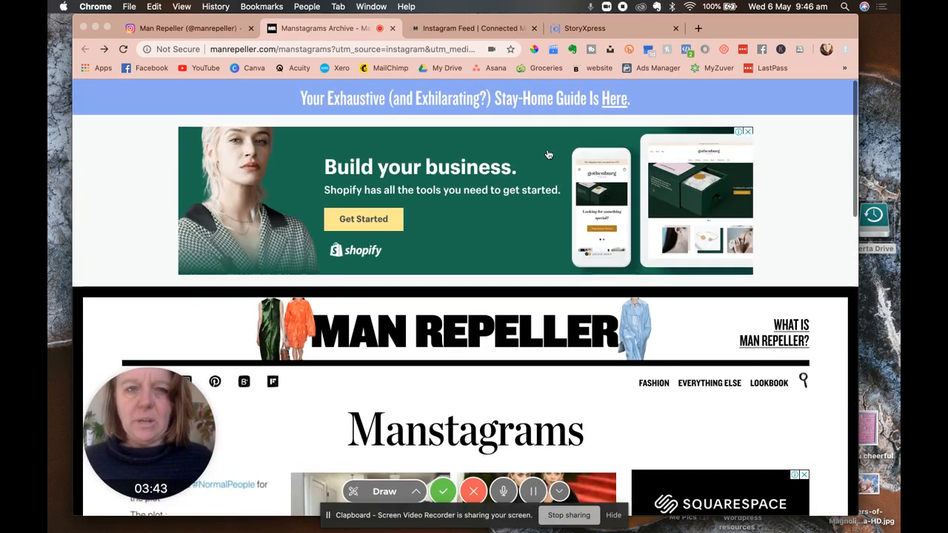
# Return to the Instagram Feed page and open Divi's library of premade layouts
pyautogui.click(467, 30)
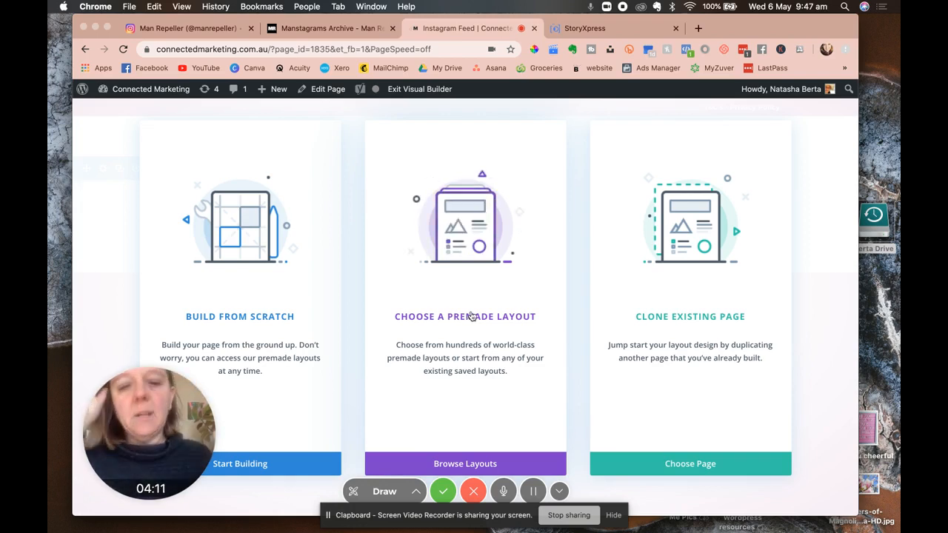
pyautogui.click(455, 463)
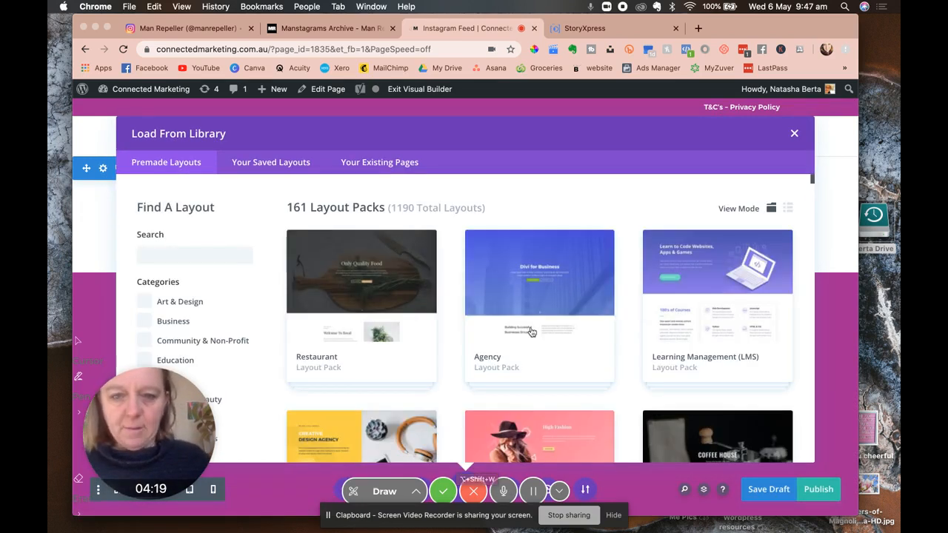
# Browse the premade layout packs, preview the Fashion pack's landing page, and return to the pack overview
pyautogui.scroll(-2, 532, 332)
pyautogui.scroll(-6, 531, 331)
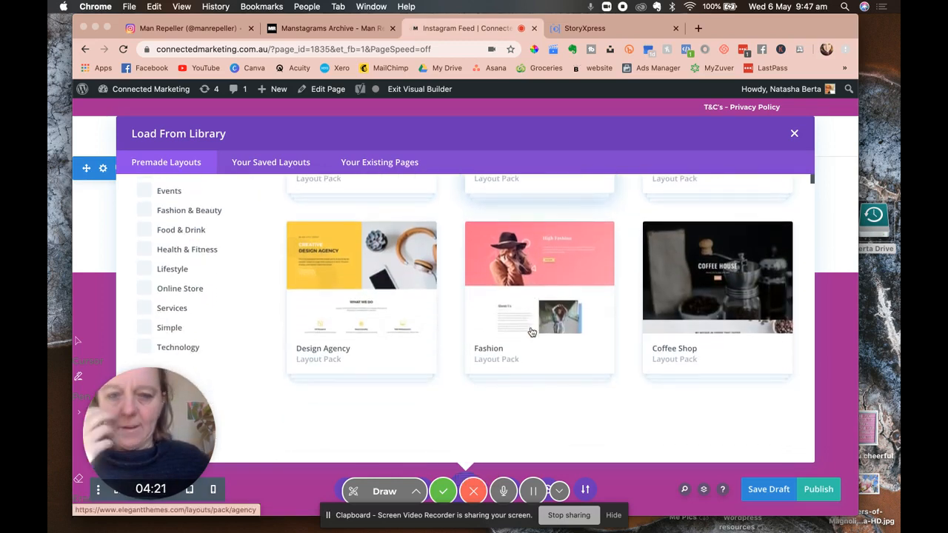
pyautogui.scroll(-3, 531, 332)
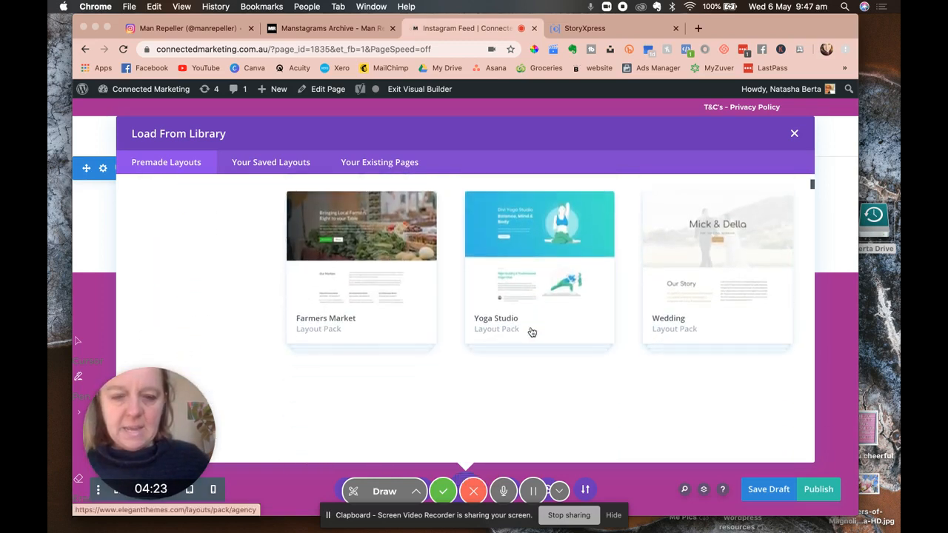
pyautogui.scroll(5, 532, 332)
pyautogui.scroll(-1, 532, 332)
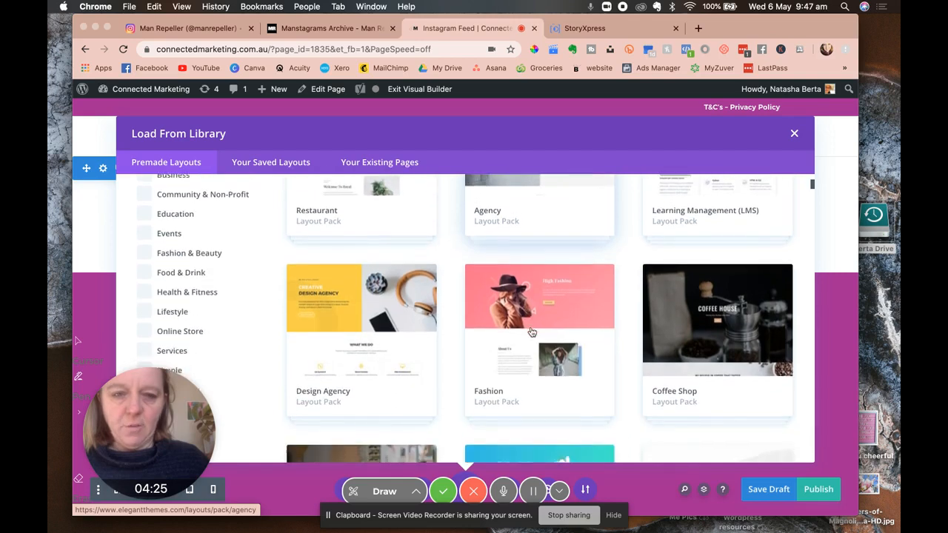
pyautogui.click(531, 331)
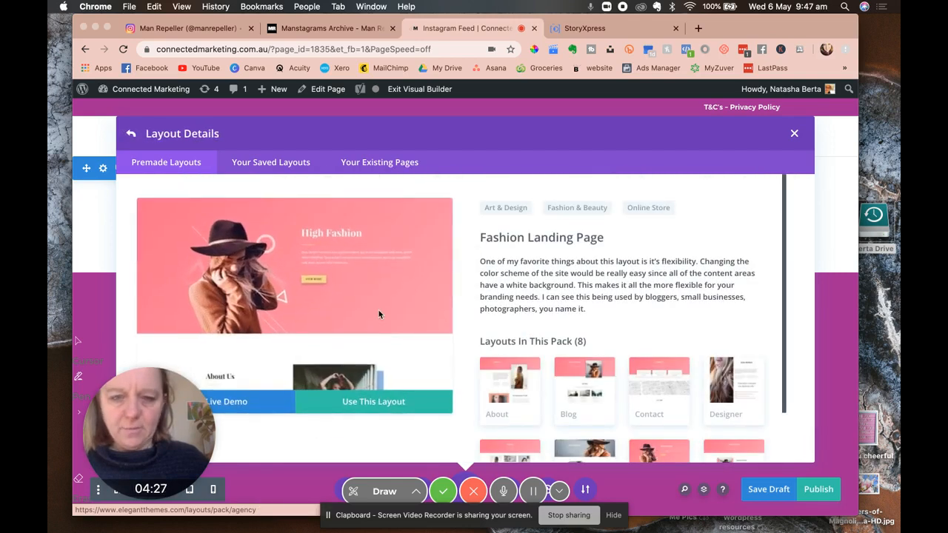
pyautogui.scroll(-3, 378, 311)
pyautogui.scroll(-3, 377, 315)
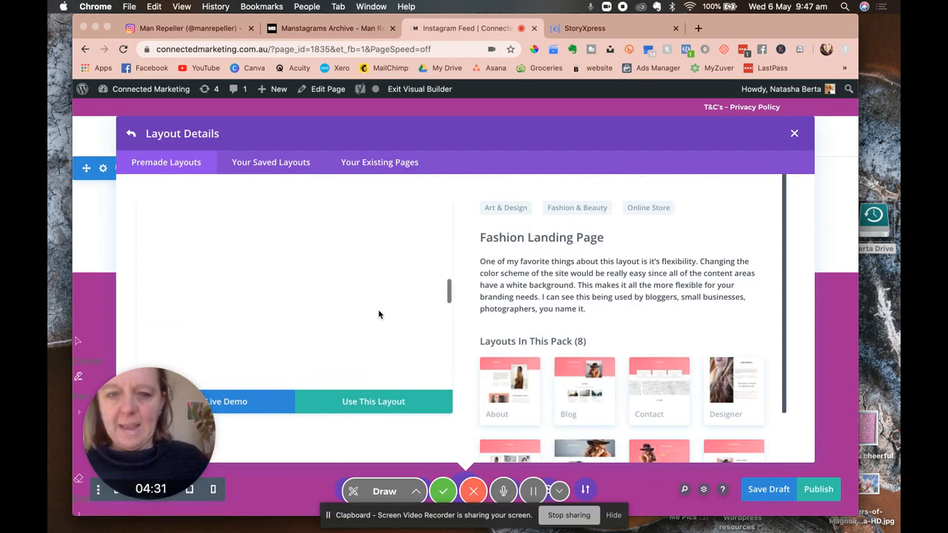
pyautogui.scroll(-2, 348, 299)
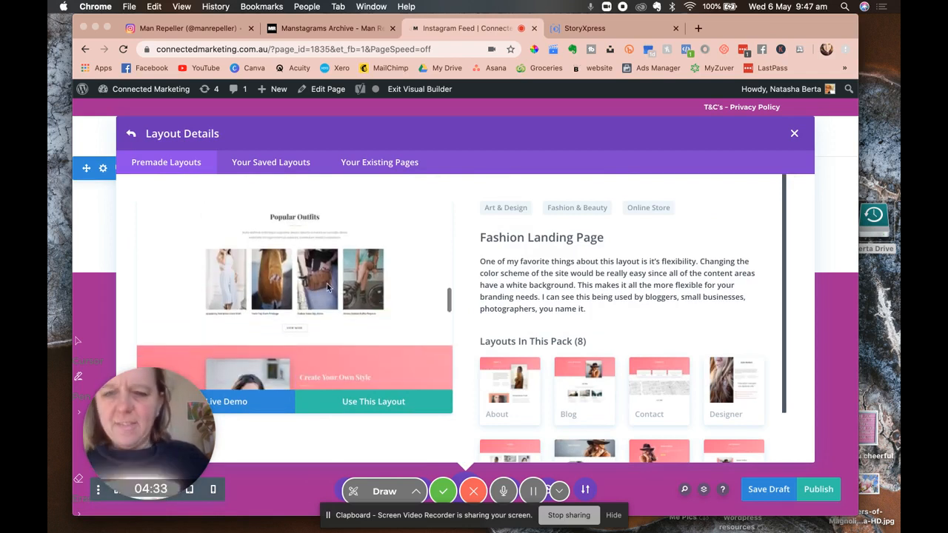
pyautogui.click(129, 134)
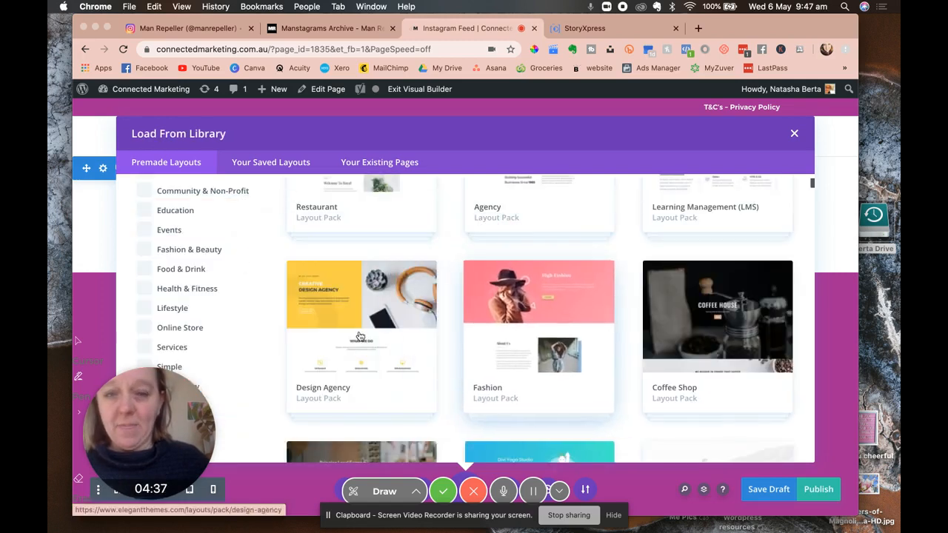
# Look further through the premade layout packs and open the details of the Jeweler pack
pyautogui.scroll(-10, 360, 336)
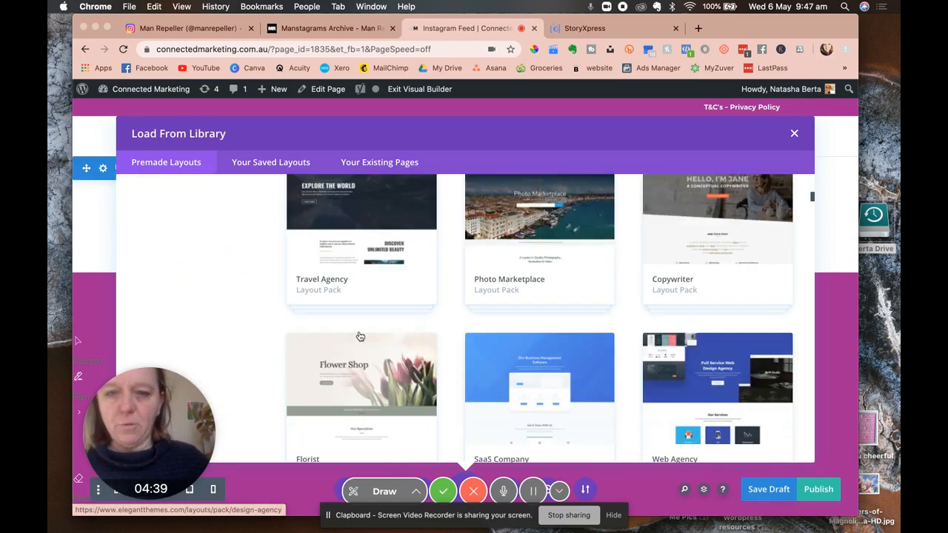
pyautogui.scroll(-10, 360, 337)
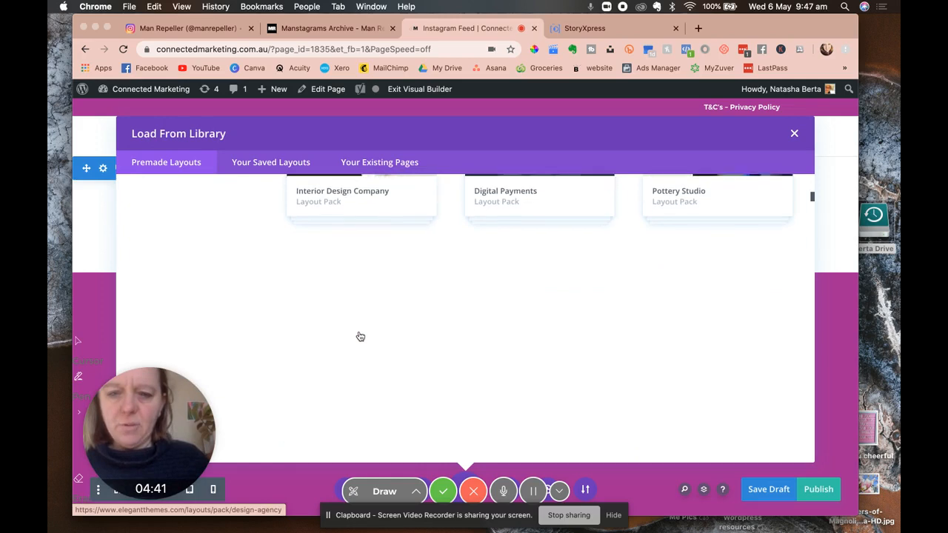
pyautogui.scroll(-6, 359, 337)
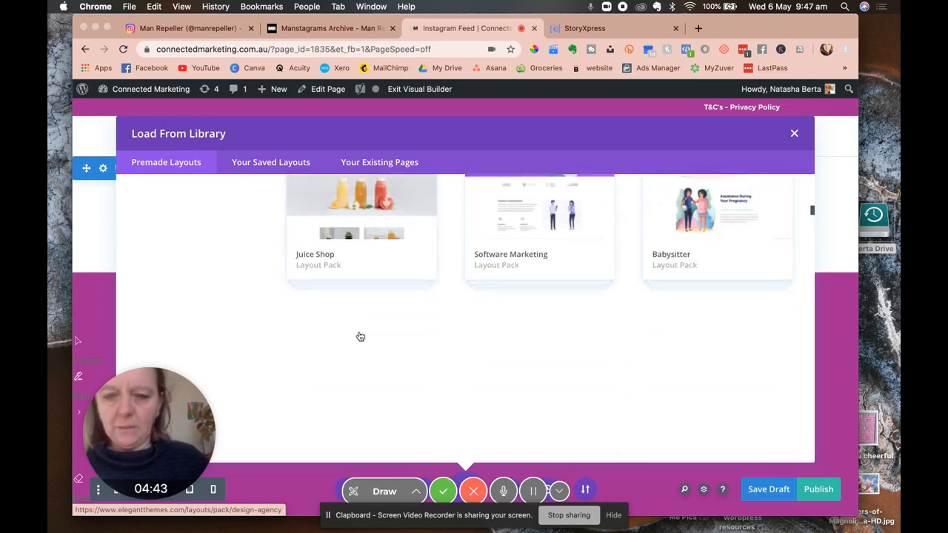
pyautogui.scroll(-5, 360, 337)
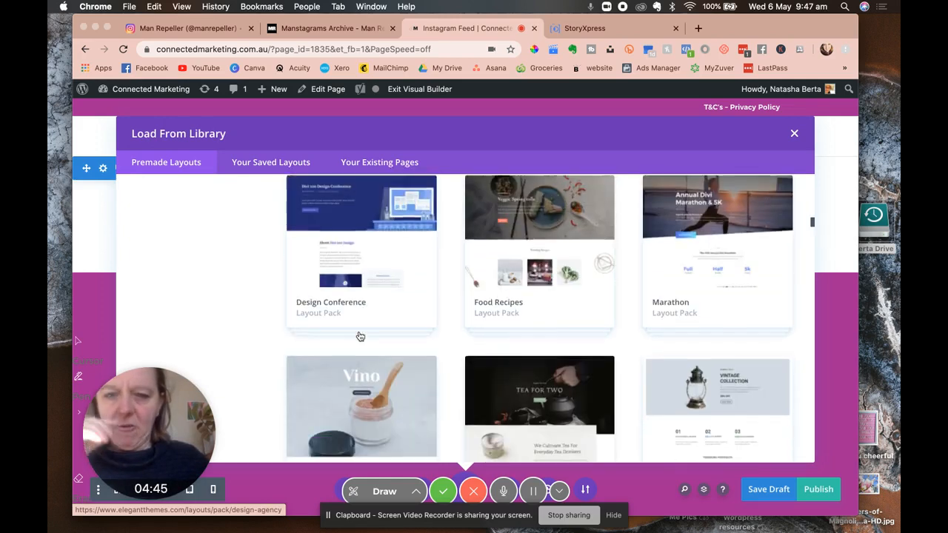
pyautogui.scroll(-2, 359, 337)
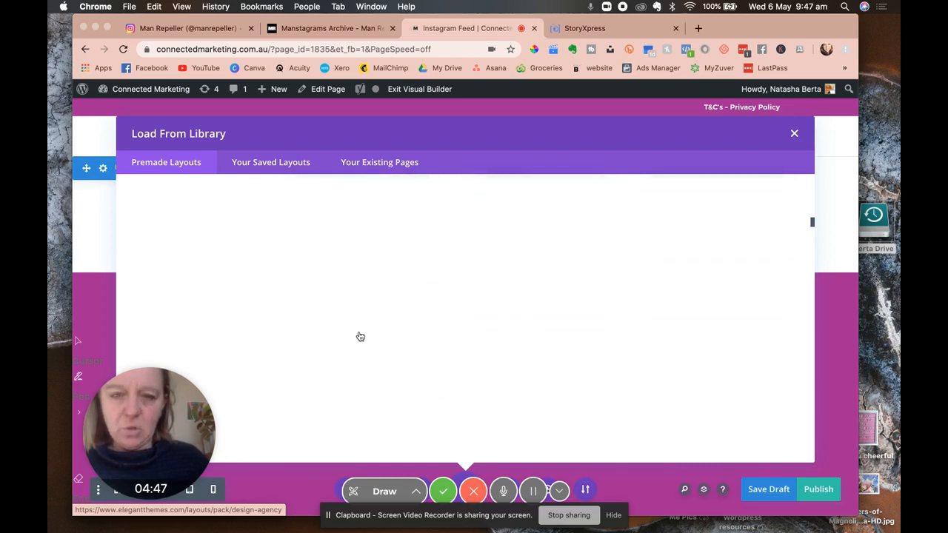
pyautogui.scroll(-5, 360, 337)
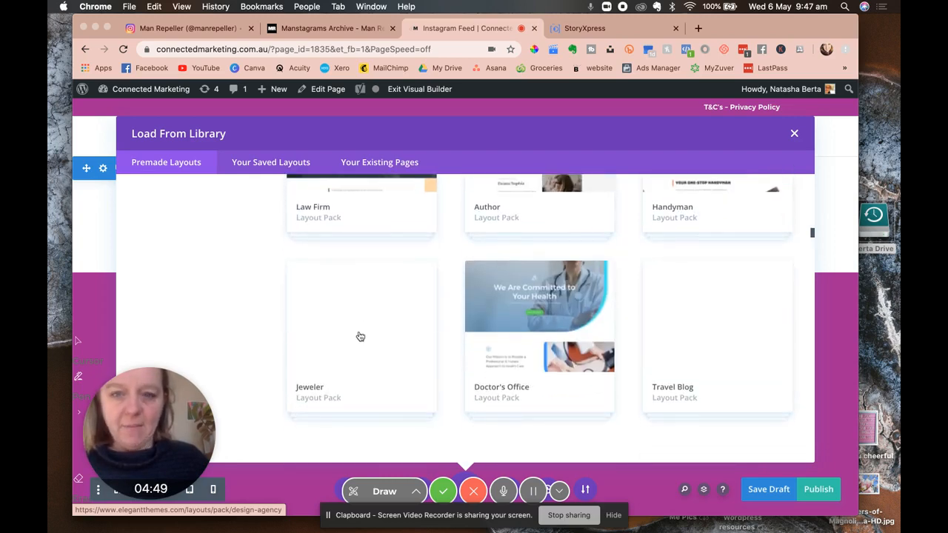
pyautogui.click(361, 311)
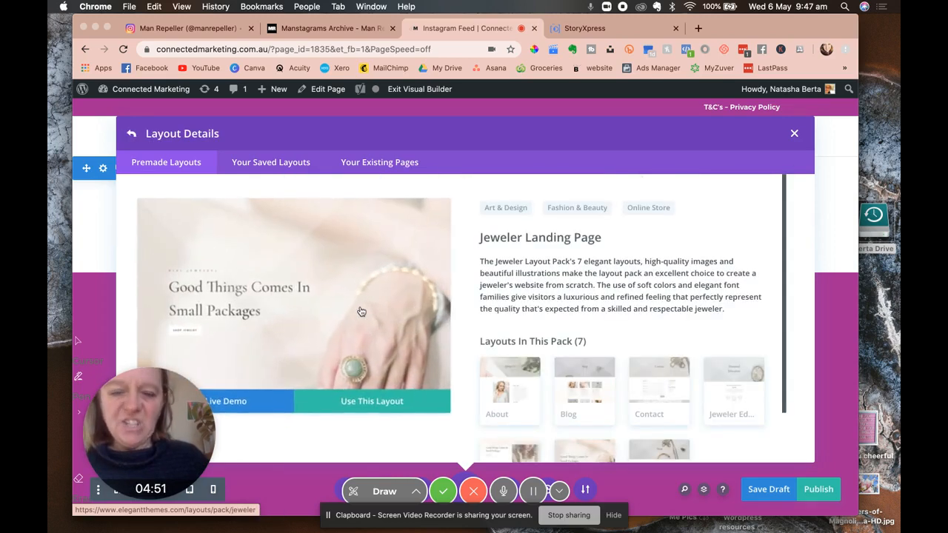
# Review the full Jeweler Landing Page preview and apply that layout to the Instagram Feed page
pyautogui.scroll(-3, 379, 339)
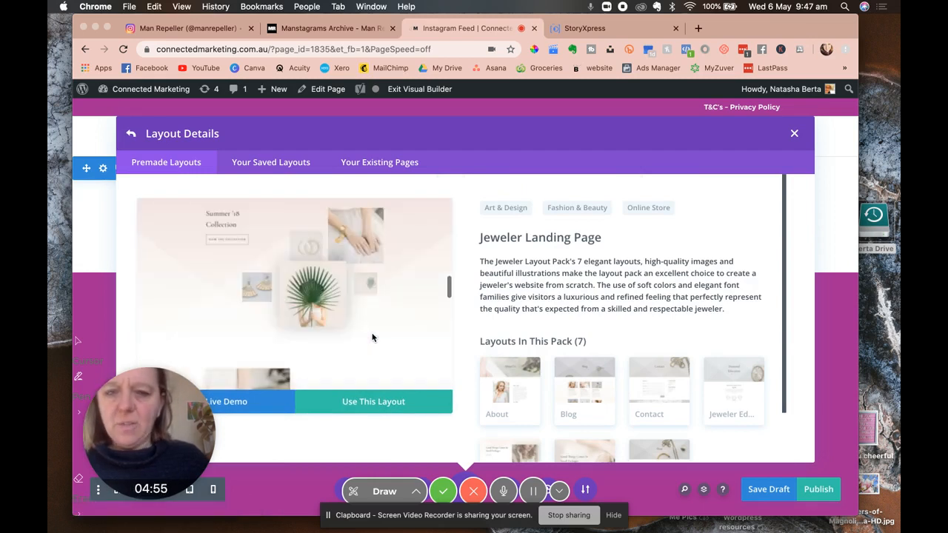
pyautogui.scroll(-3, 372, 338)
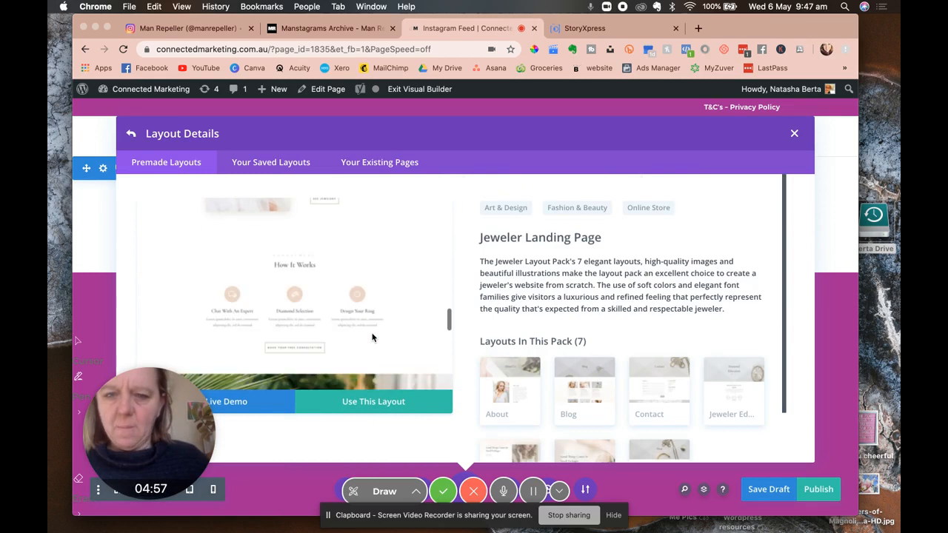
pyautogui.scroll(-5, 372, 338)
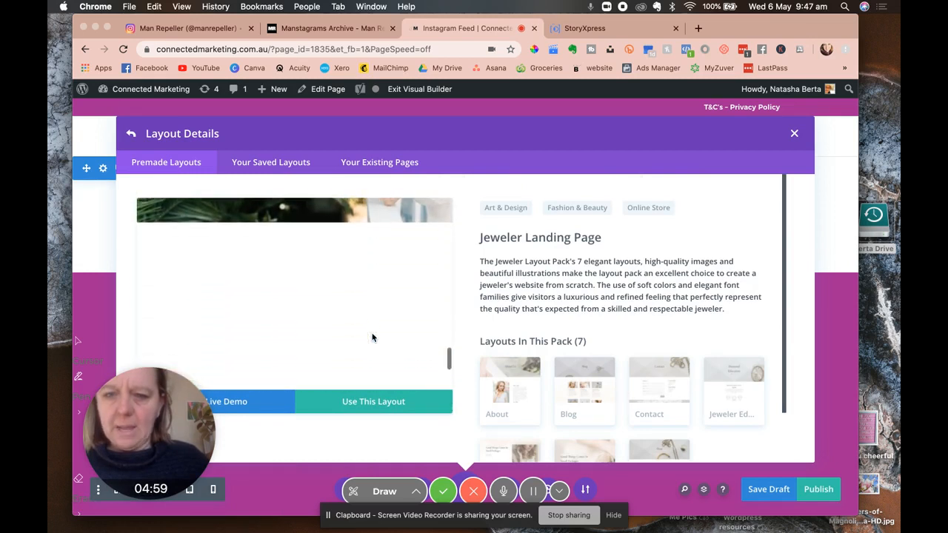
pyautogui.scroll(-5, 372, 338)
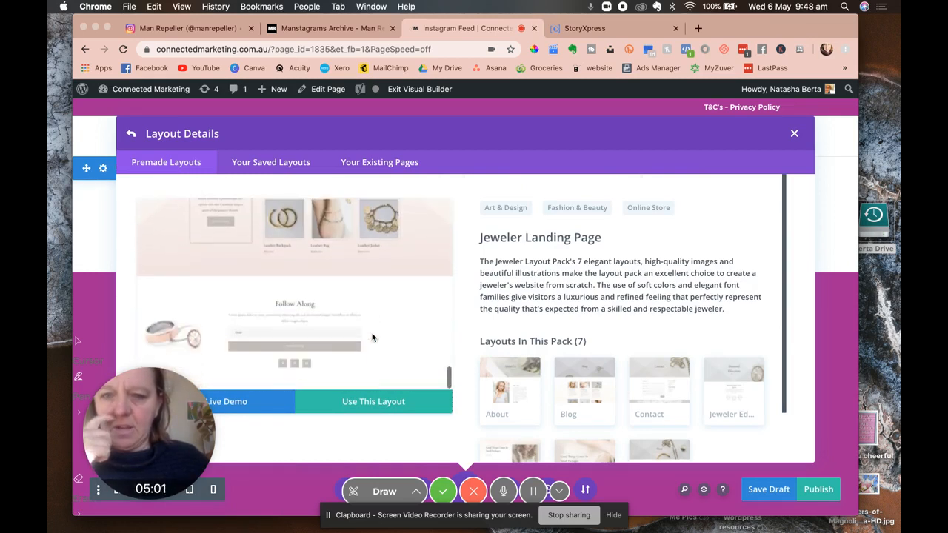
pyautogui.scroll(10, 372, 337)
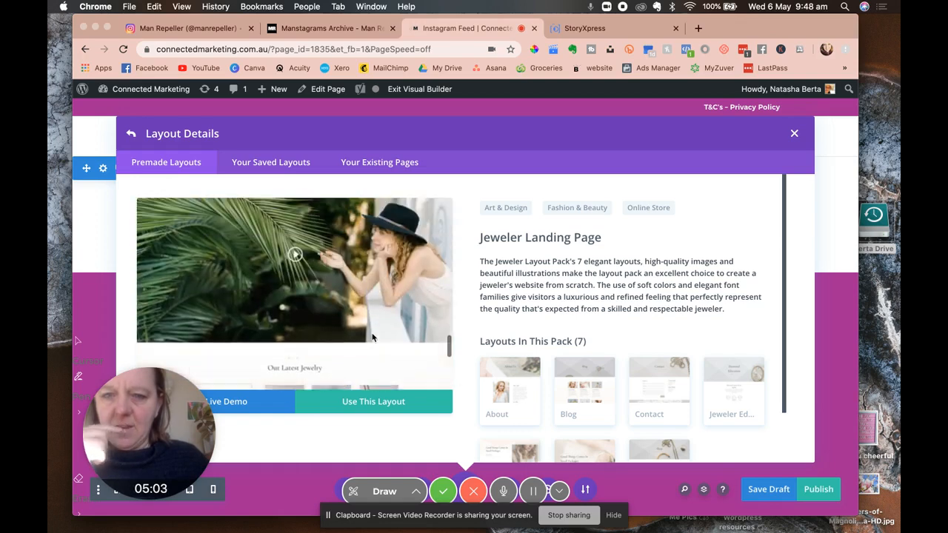
pyautogui.scroll(8, 373, 338)
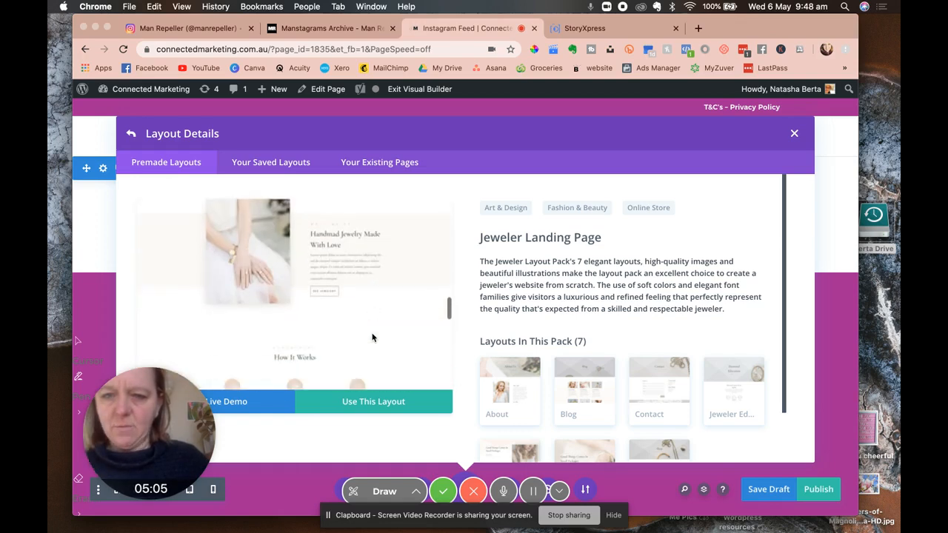
pyautogui.scroll(6, 372, 338)
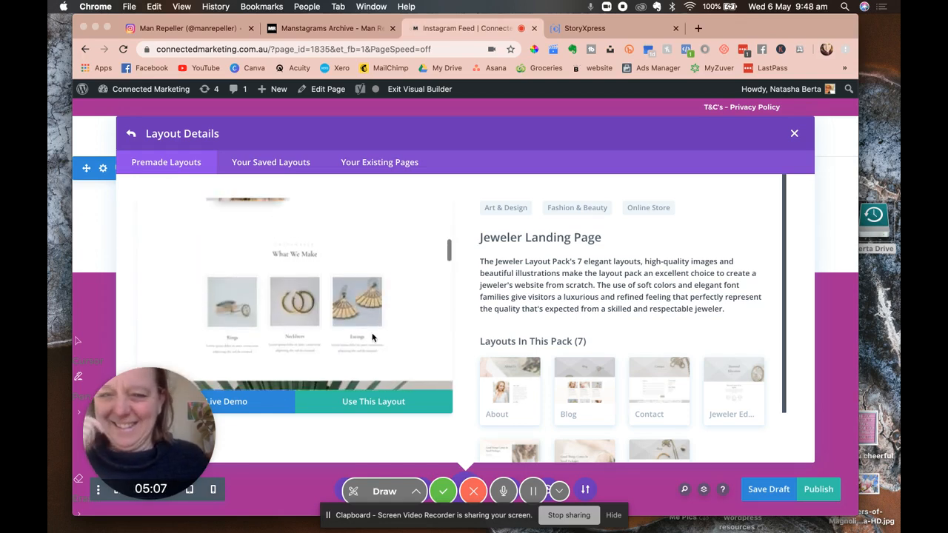
pyautogui.click(362, 404)
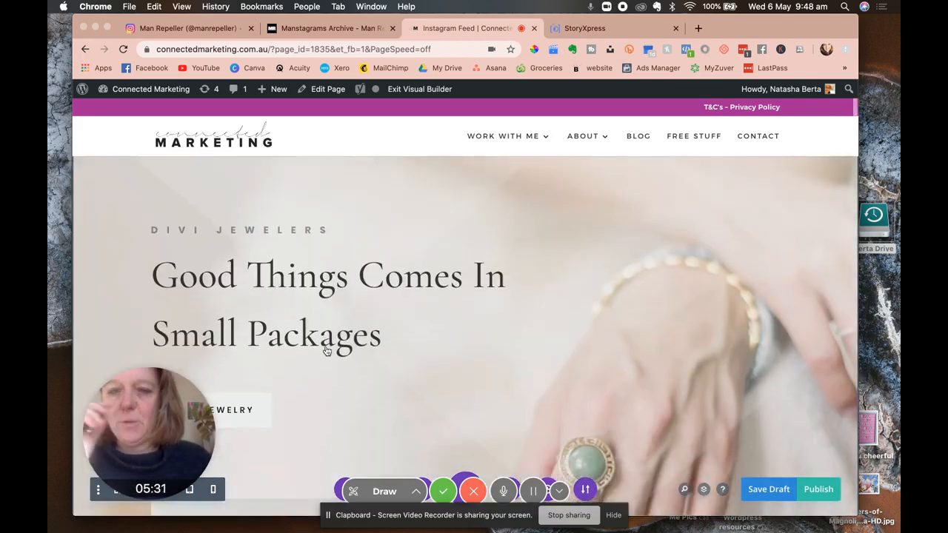
# Delete the "Good Things Comes In Small Packages" hero section from the loaded layout
pyautogui.scroll(-3, 327, 348)
pyautogui.scroll(5, 326, 351)
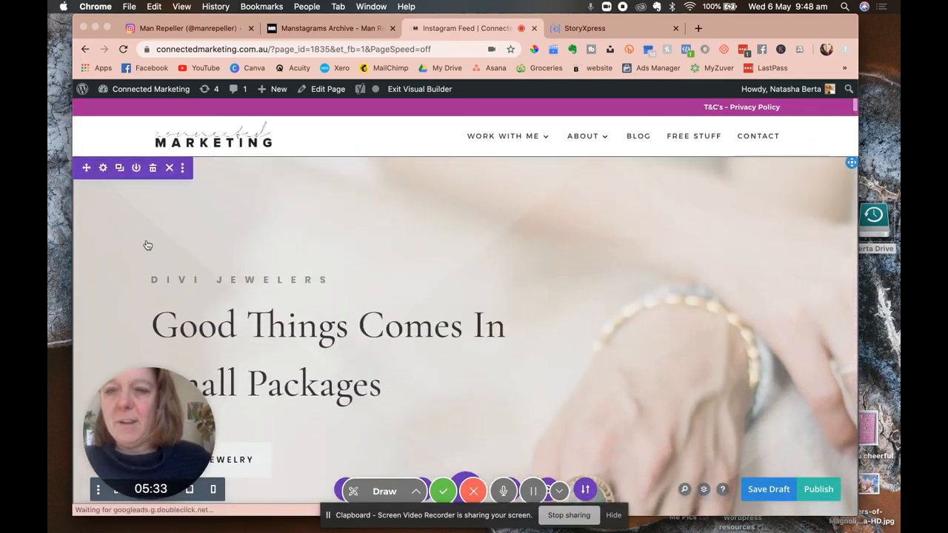
pyautogui.scroll(-4, 153, 168)
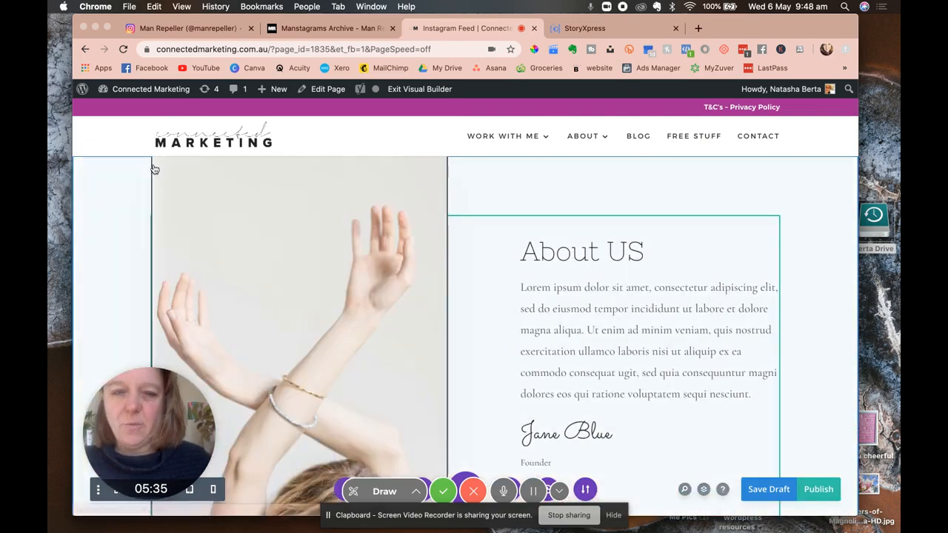
# Delete the "About US" section above the "What We Make" categories section
pyautogui.scroll(-4, 280, 250)
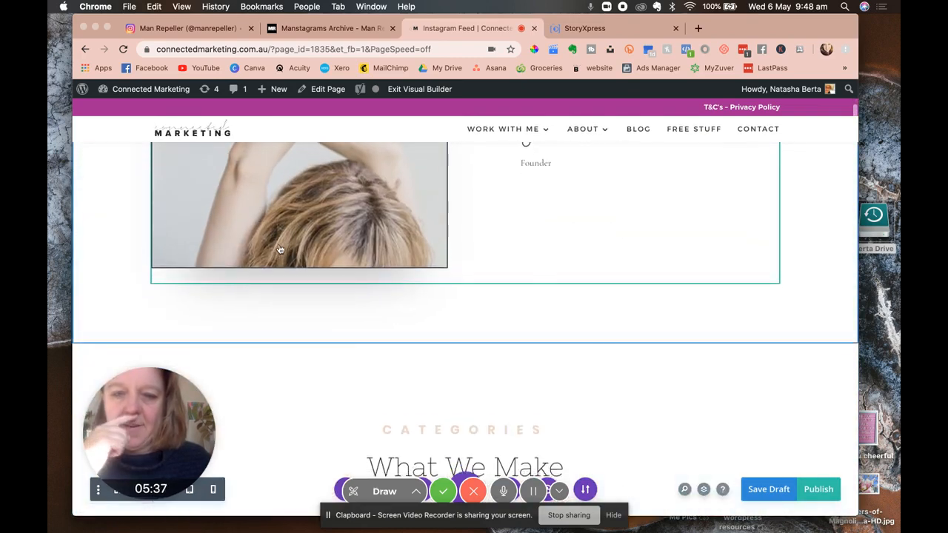
pyautogui.scroll(3, 280, 249)
pyautogui.scroll(3, 280, 250)
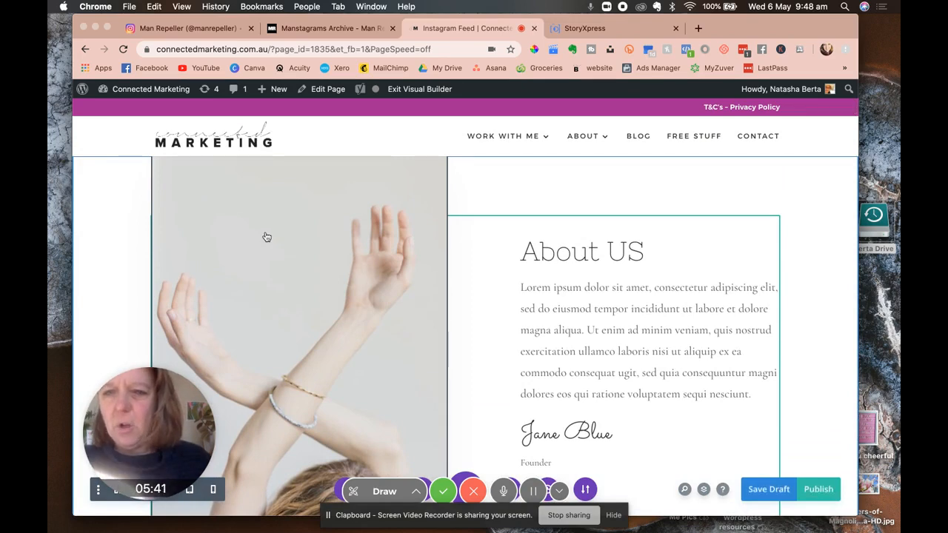
pyautogui.scroll(-1, 254, 189)
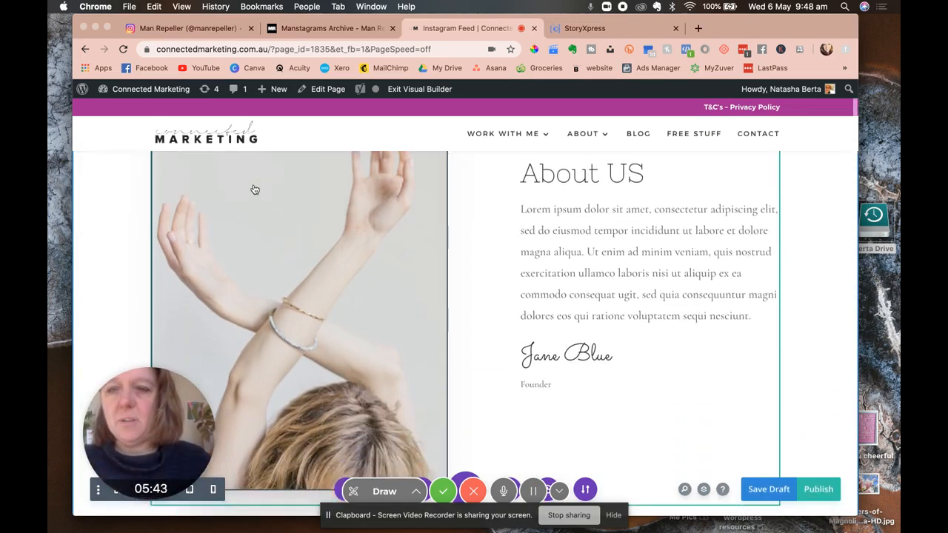
pyautogui.scroll(1, 254, 188)
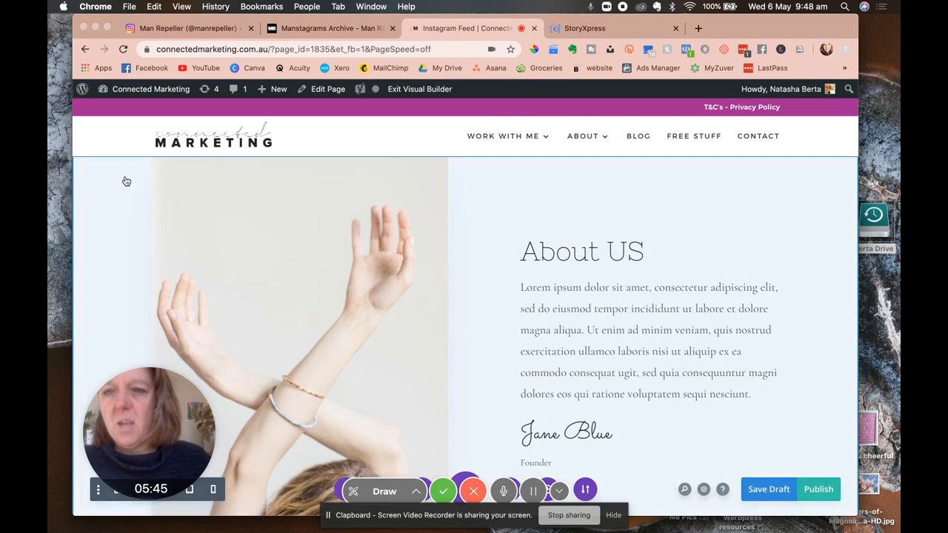
pyautogui.click(131, 171)
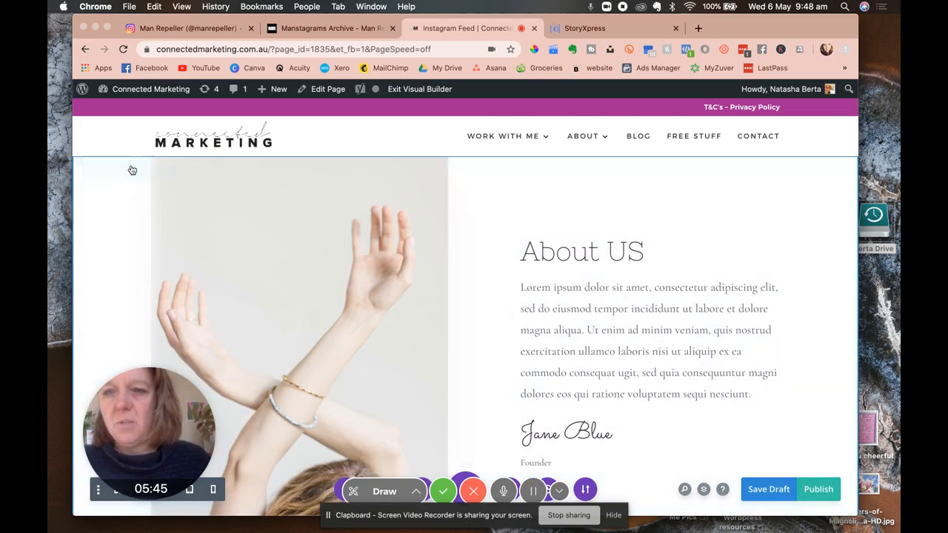
pyautogui.click(152, 169)
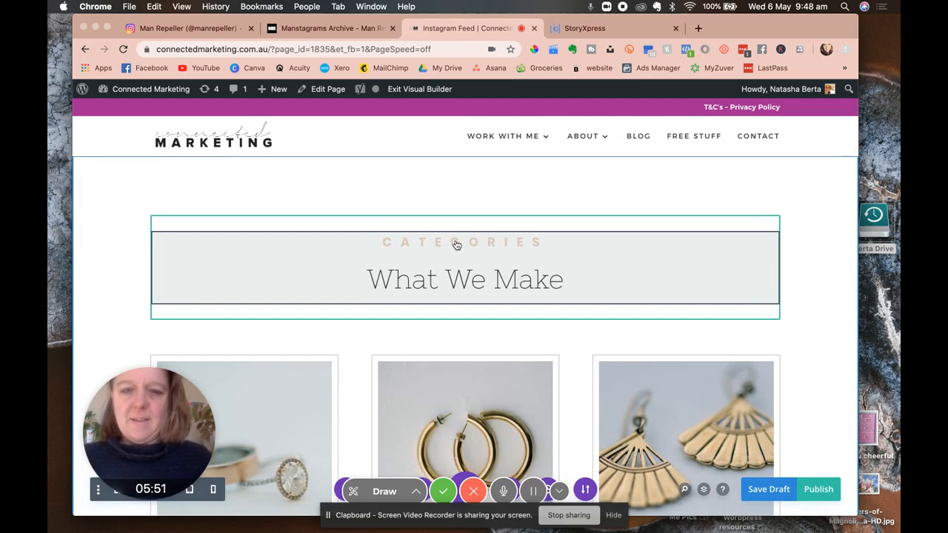
# Review the three-image row under "What We Make" and inspect the Rings blurb's content settings, closing them without changes
pyautogui.scroll(-5, 459, 278)
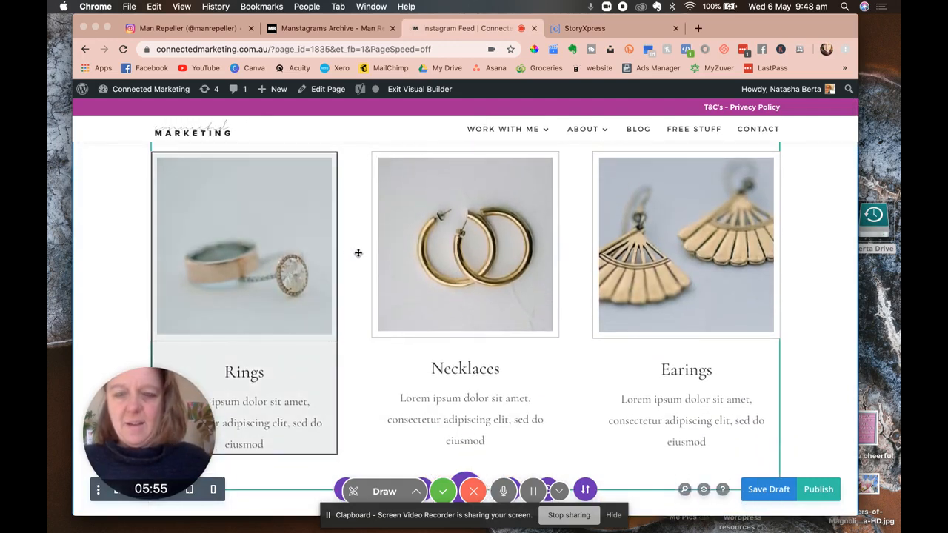
pyautogui.scroll(2, 357, 253)
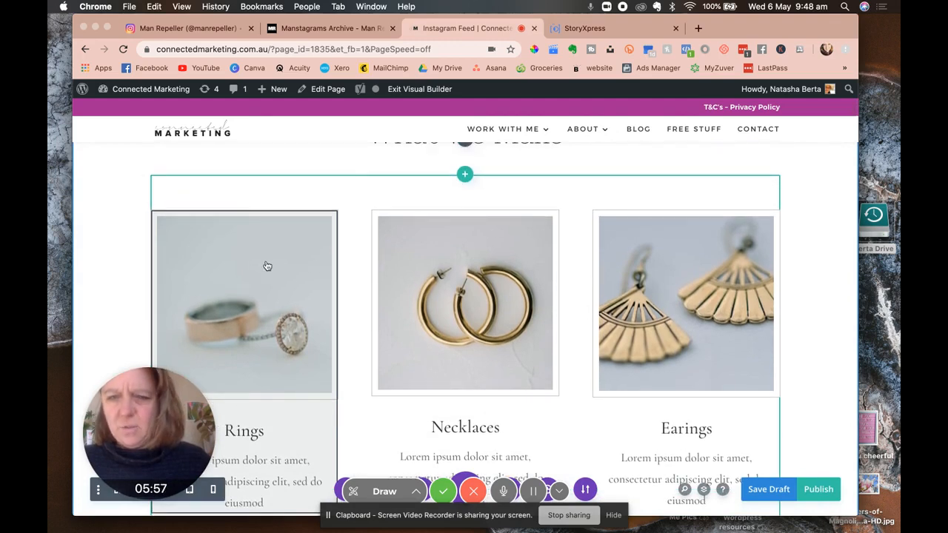
pyautogui.moveTo(254, 261)
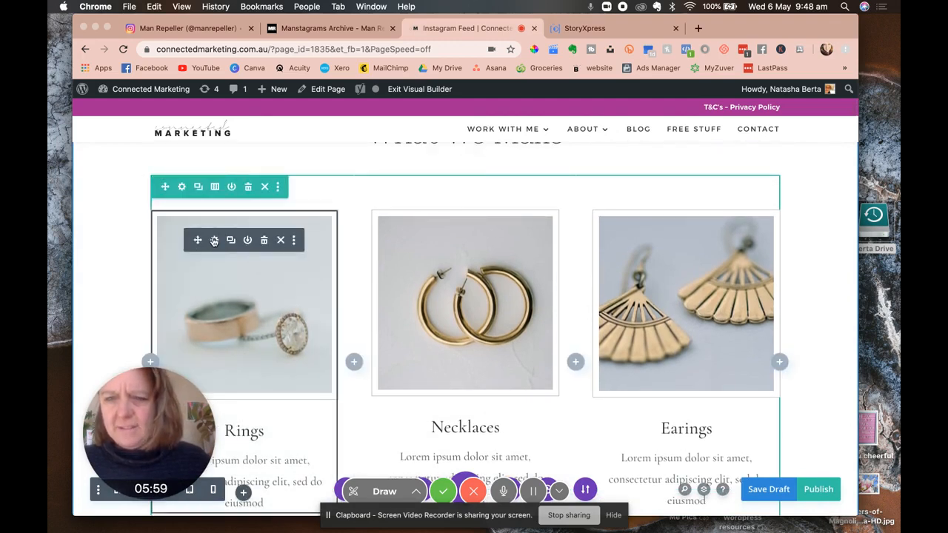
pyautogui.click(214, 241)
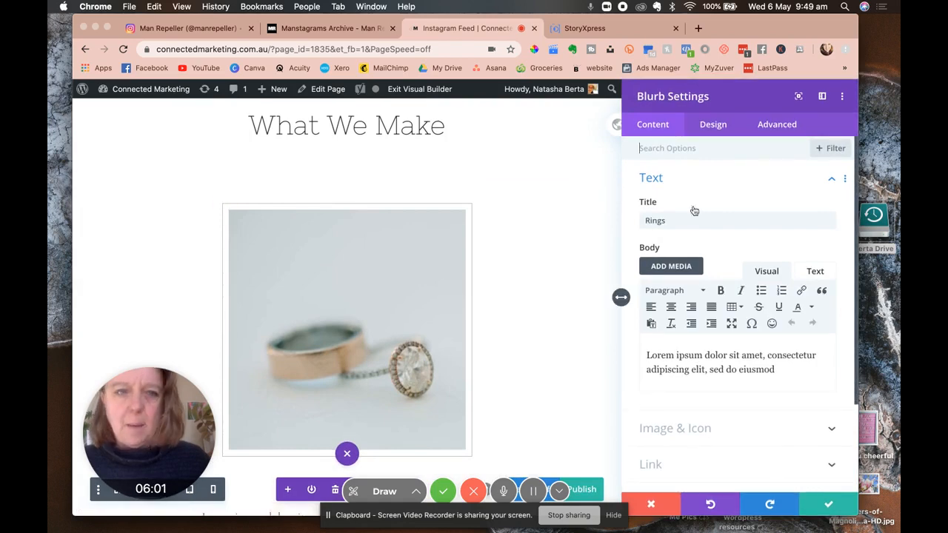
pyautogui.click(654, 503)
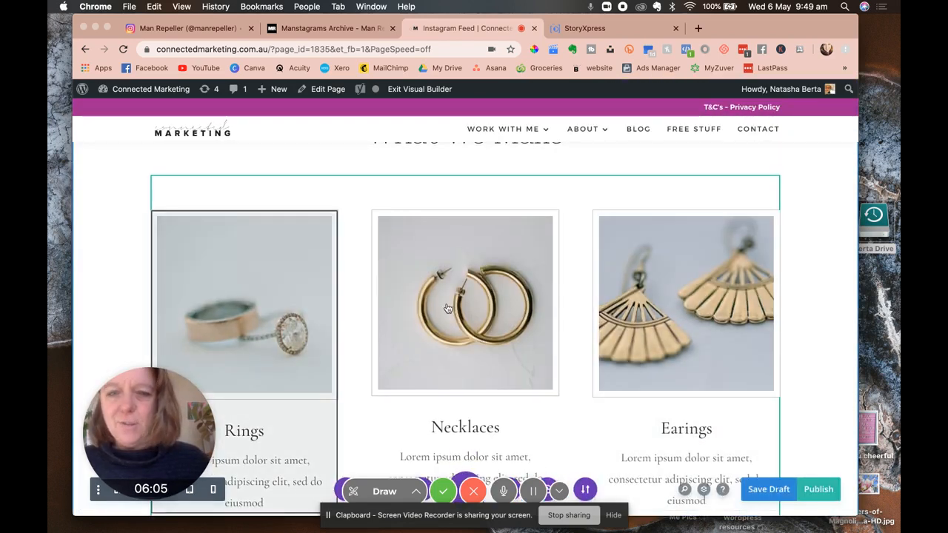
# Clear the title and body text of the Rings blurb and save, keeping only its image
pyautogui.scroll(-3, 636, 328)
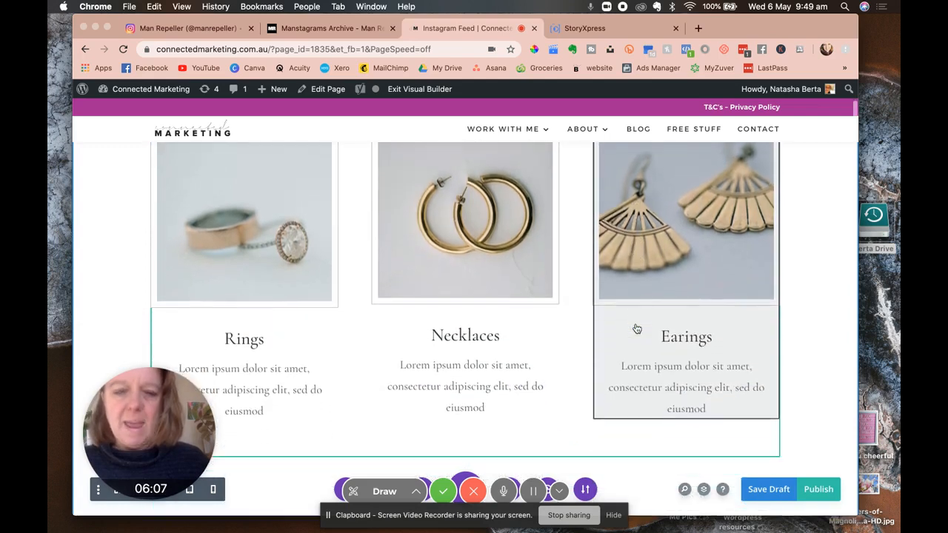
pyautogui.scroll(-1, 636, 328)
pyautogui.scroll(2, 636, 328)
pyautogui.scroll(-1, 636, 328)
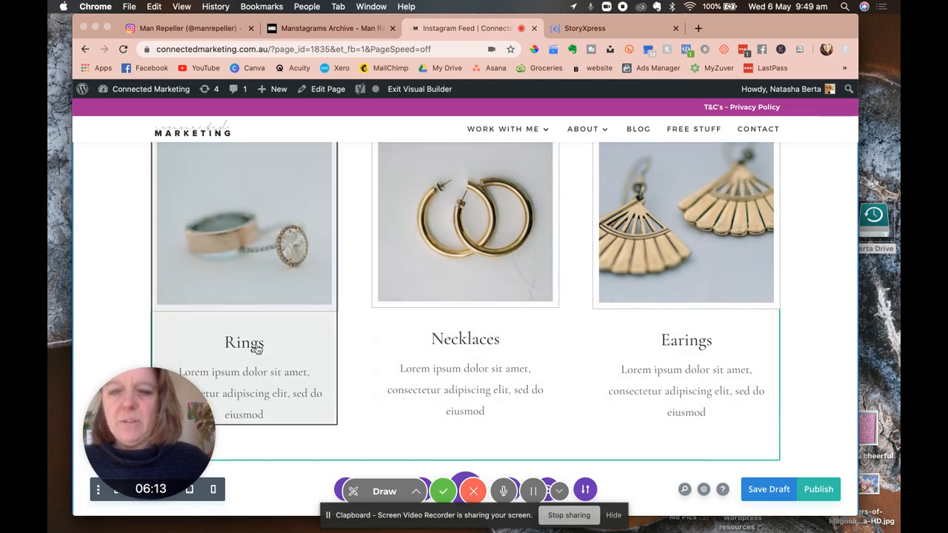
pyautogui.scroll(2, 250, 268)
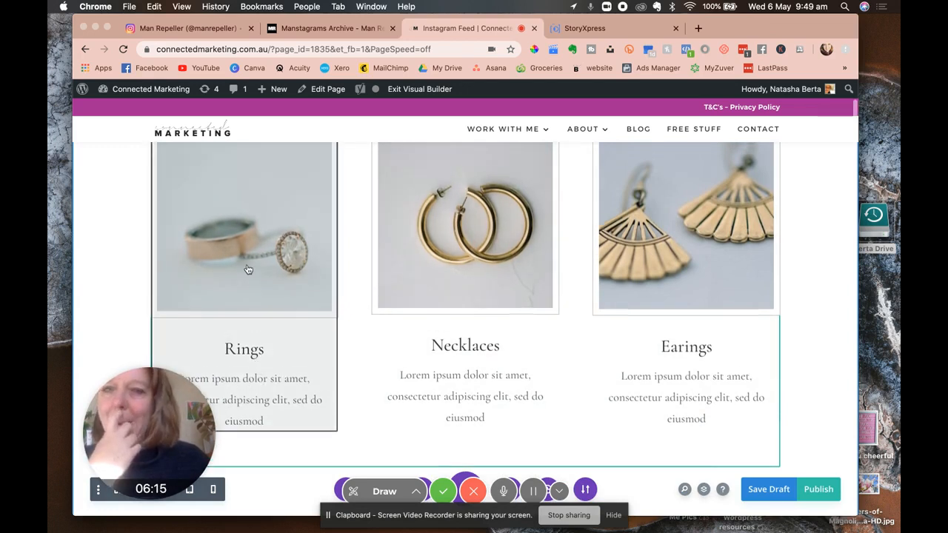
pyautogui.moveTo(241, 254)
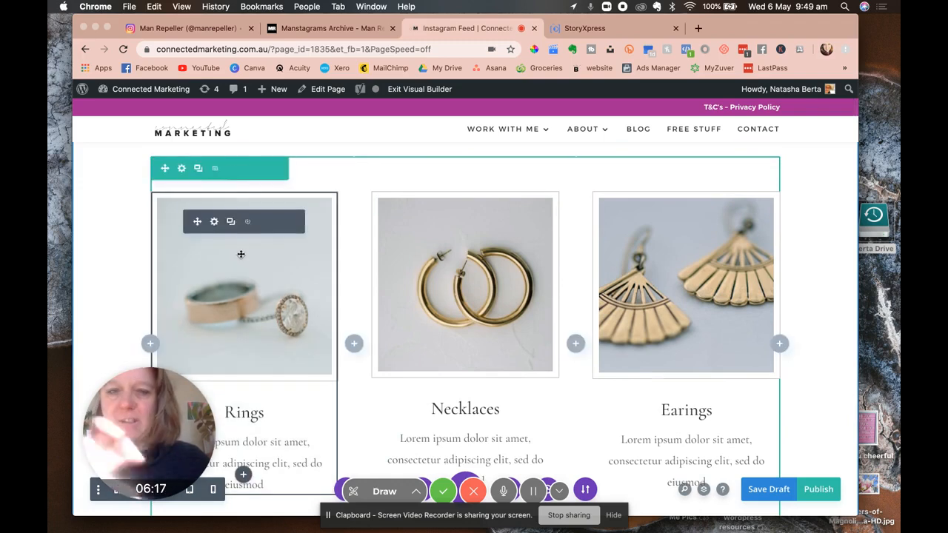
pyautogui.click(214, 221)
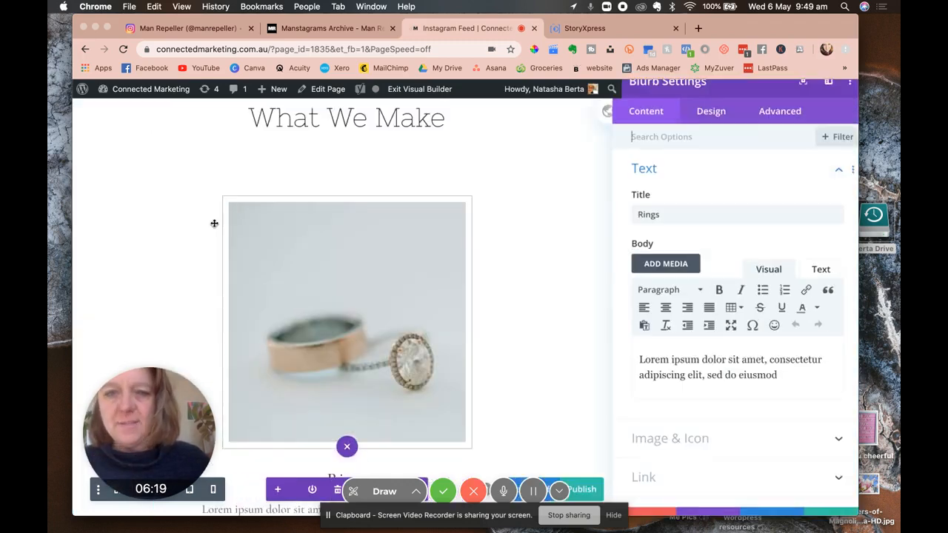
pyautogui.doubleClick(653, 216)
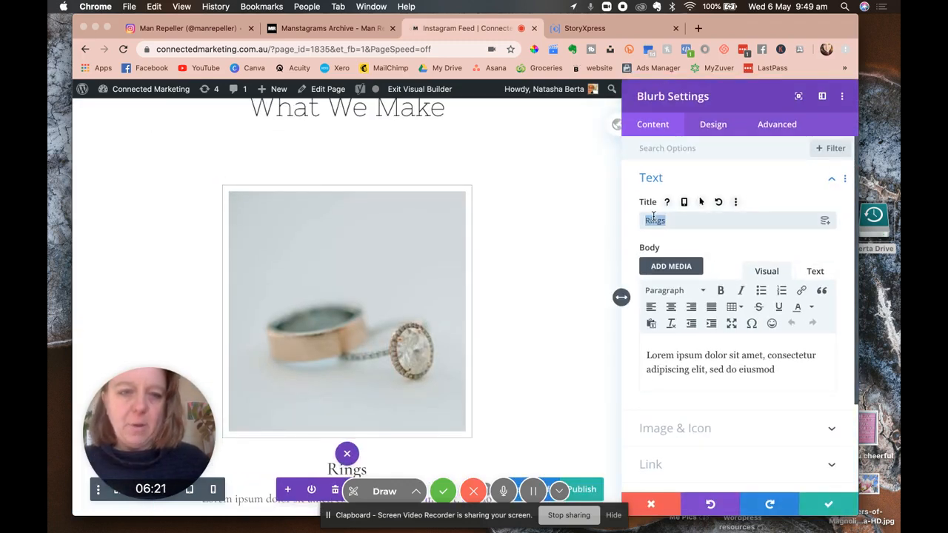
pyautogui.tripleClick(661, 358)
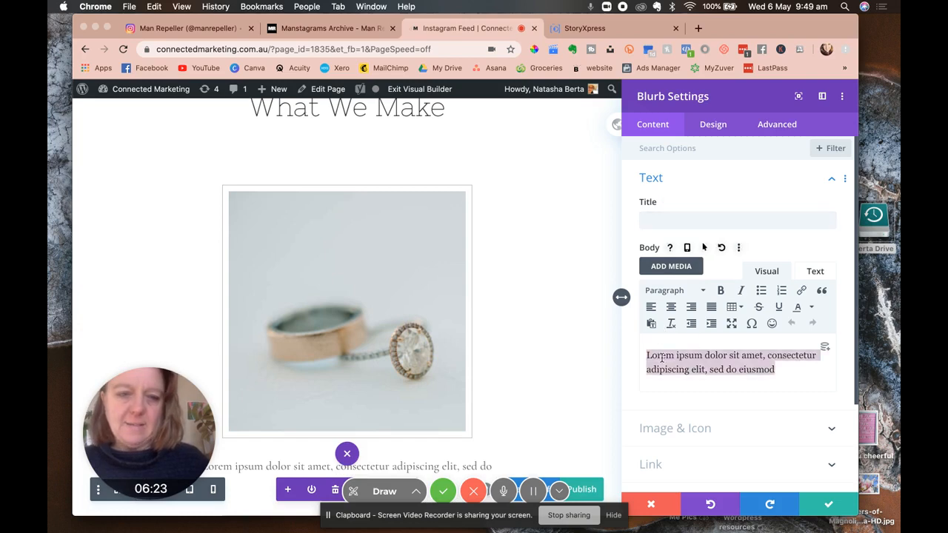
pyautogui.press('BackSpace')
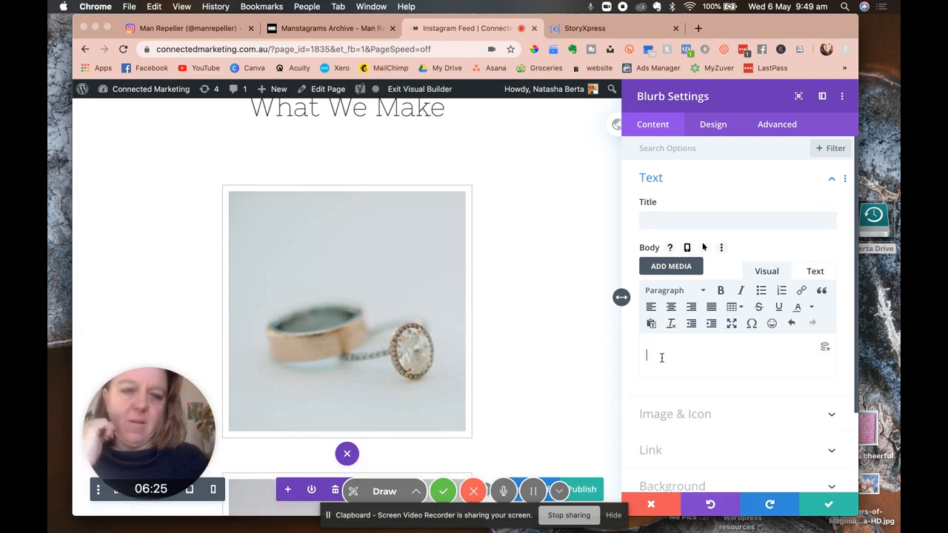
pyautogui.click(810, 504)
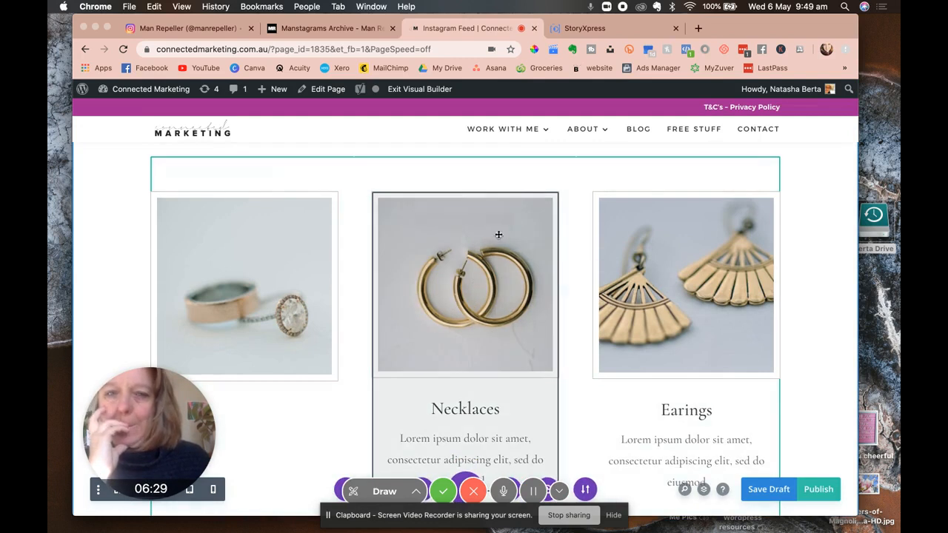
# Replace the Necklaces and Earings blurbs with copies of the text-free ring image blurb in the second and third columns
pyautogui.moveTo(496, 227)
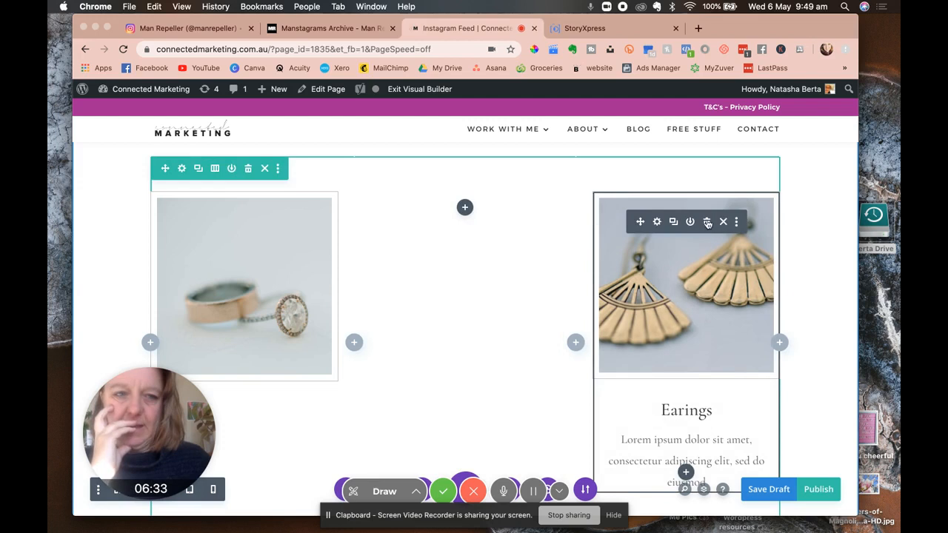
pyautogui.click(706, 223)
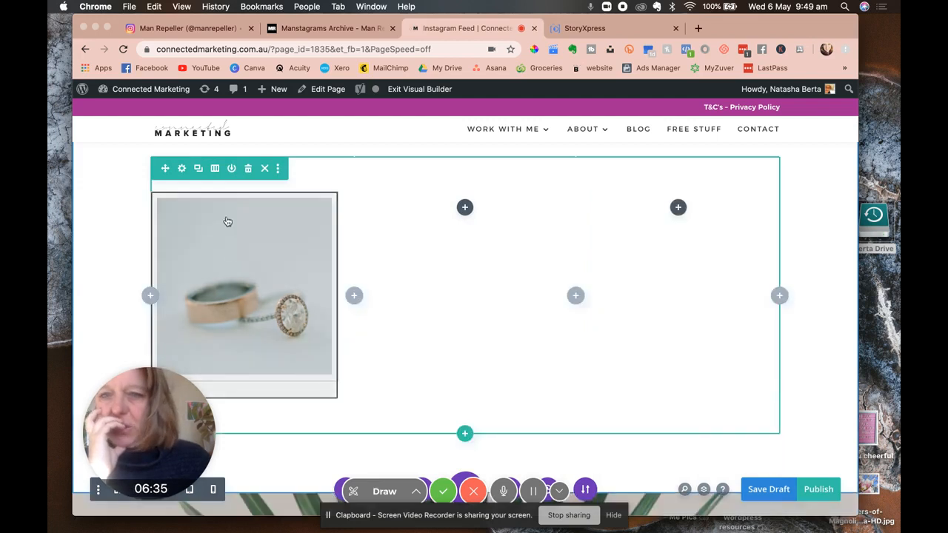
pyautogui.click(231, 222)
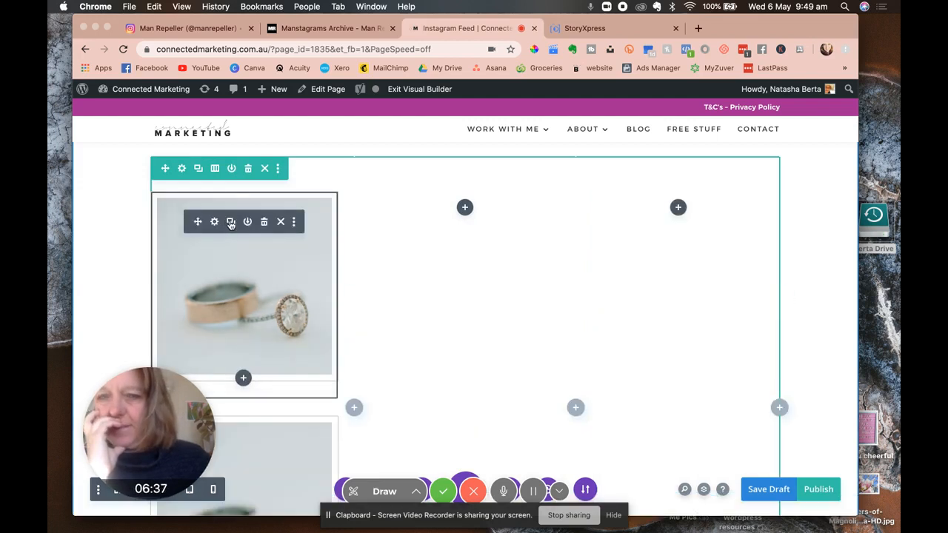
pyautogui.moveTo(198, 221); pyautogui.dragTo(678, 213)
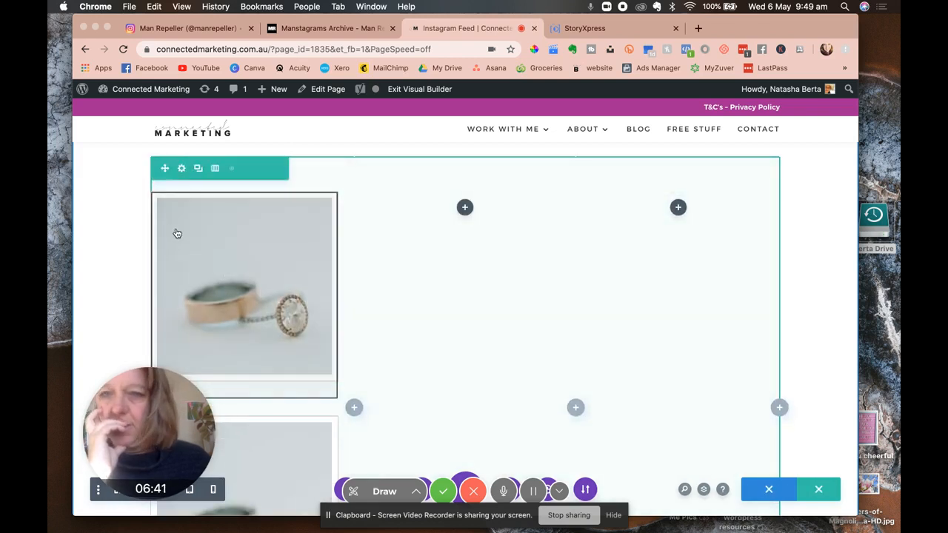
pyautogui.moveTo(192, 220)
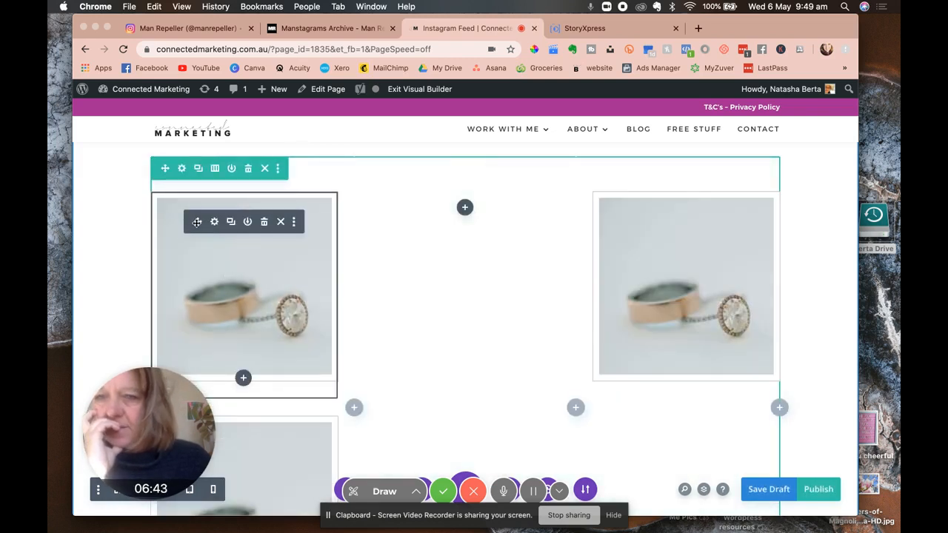
pyautogui.moveTo(196, 221); pyautogui.dragTo(458, 214)
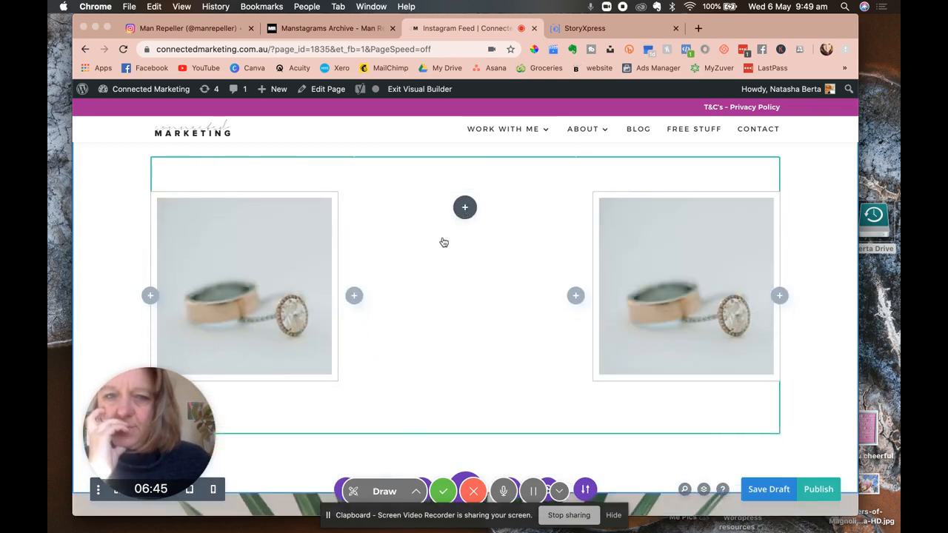
# Remove the linked top and bottom padding of the three-image row and duplicate the row below it
pyautogui.scroll(2, 385, 322)
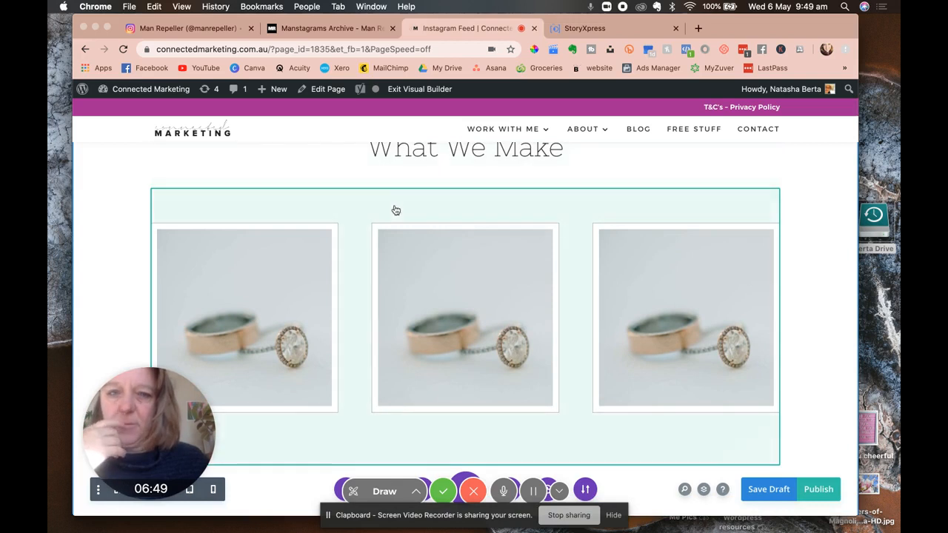
pyautogui.moveTo(396, 202)
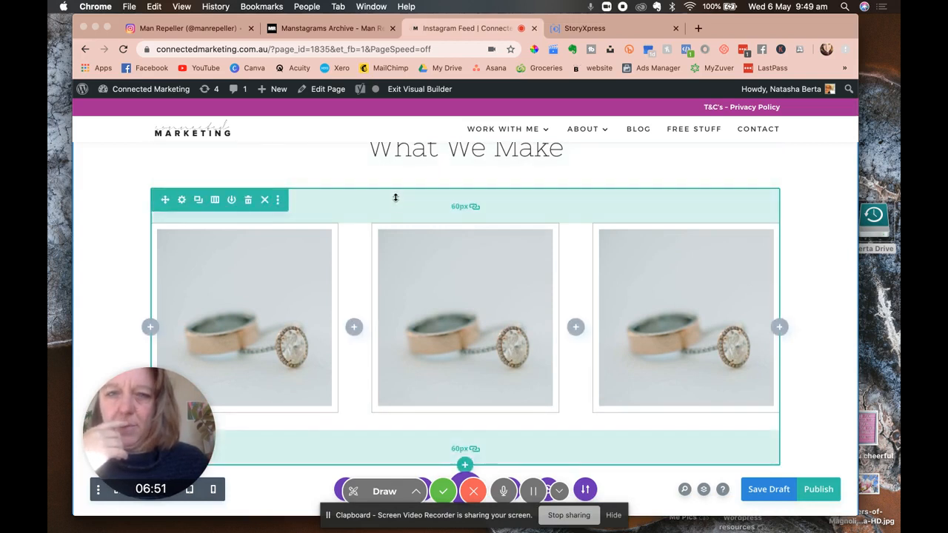
pyautogui.moveTo(395, 197); pyautogui.dragTo(396, 165)
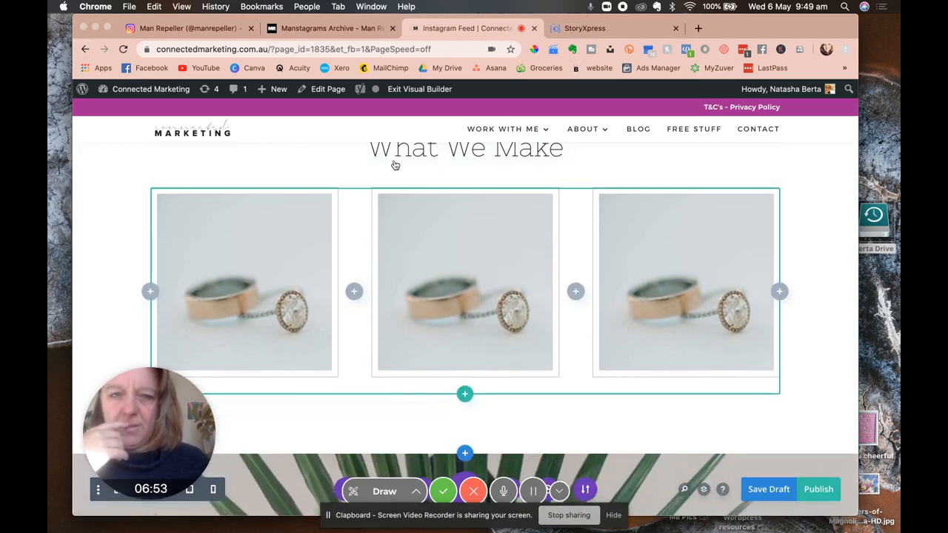
pyautogui.moveTo(234, 248)
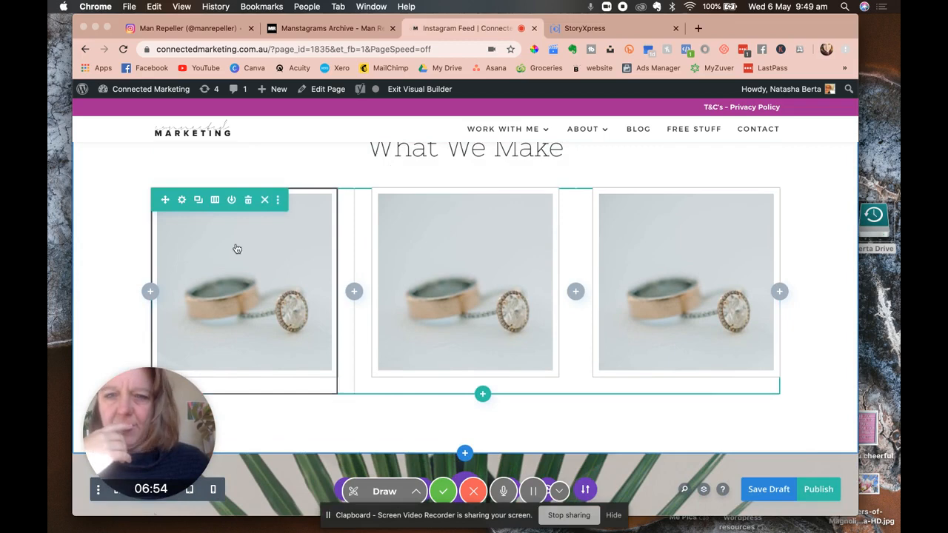
pyautogui.click(198, 199)
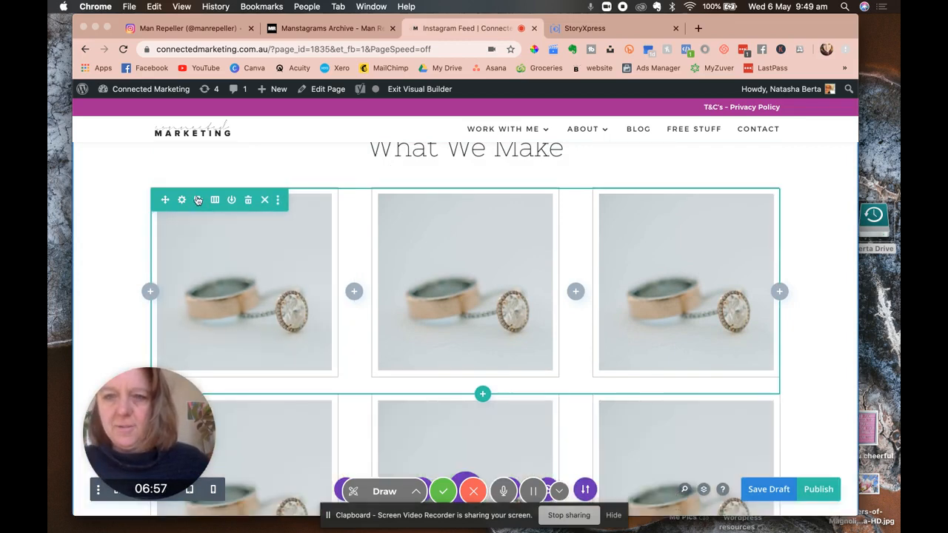
pyautogui.scroll(-10, 278, 340)
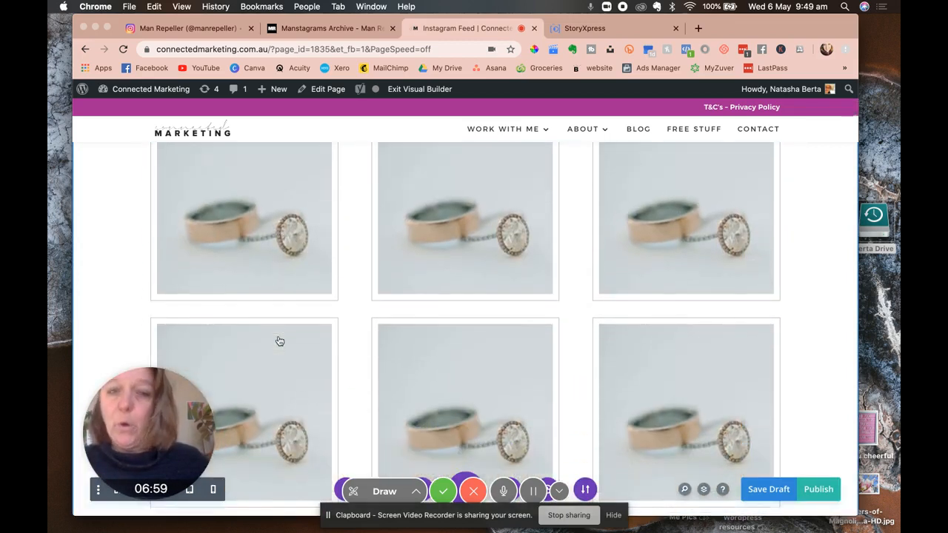
# Replace the first blurb's ring image with the media library portrait of the smiling woman in glasses and a pale jacket
pyautogui.scroll(4, 273, 296)
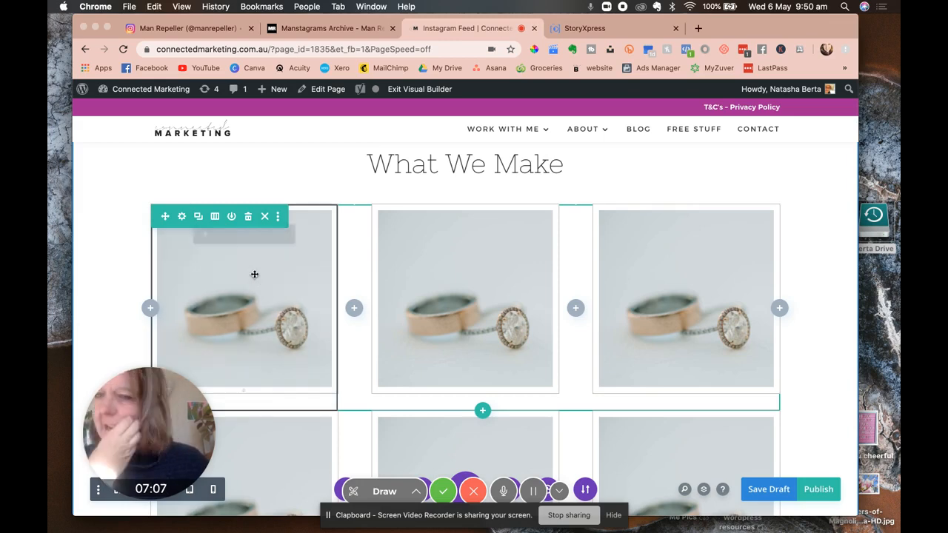
pyautogui.click(213, 235)
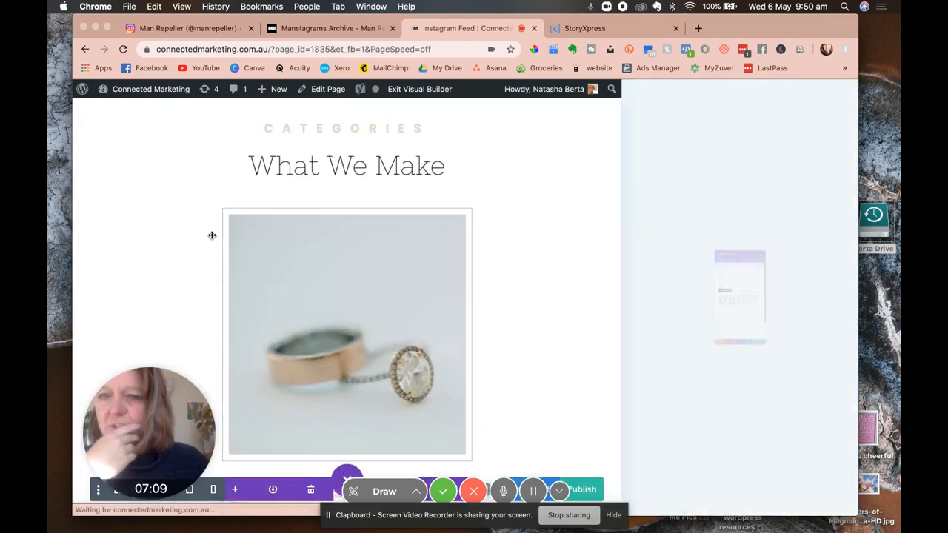
pyautogui.click(749, 412)
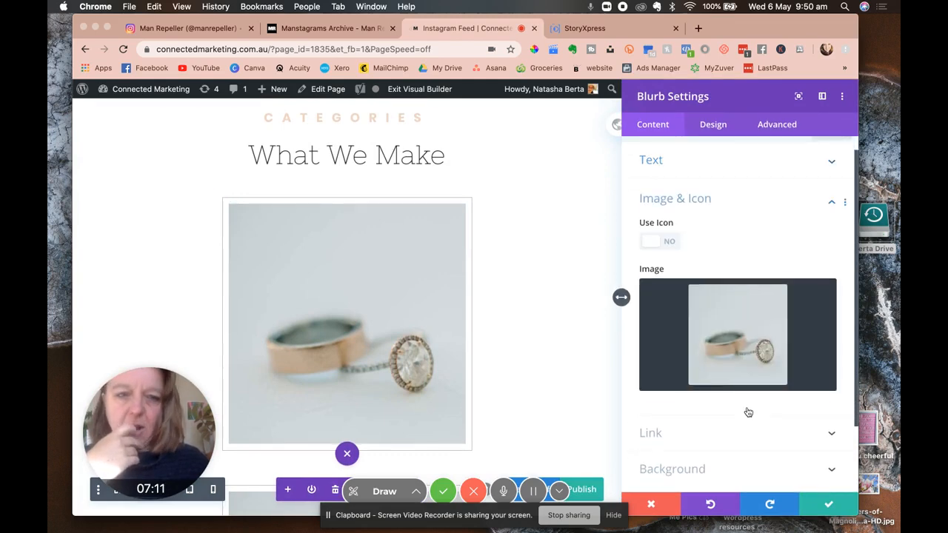
pyautogui.click(729, 312)
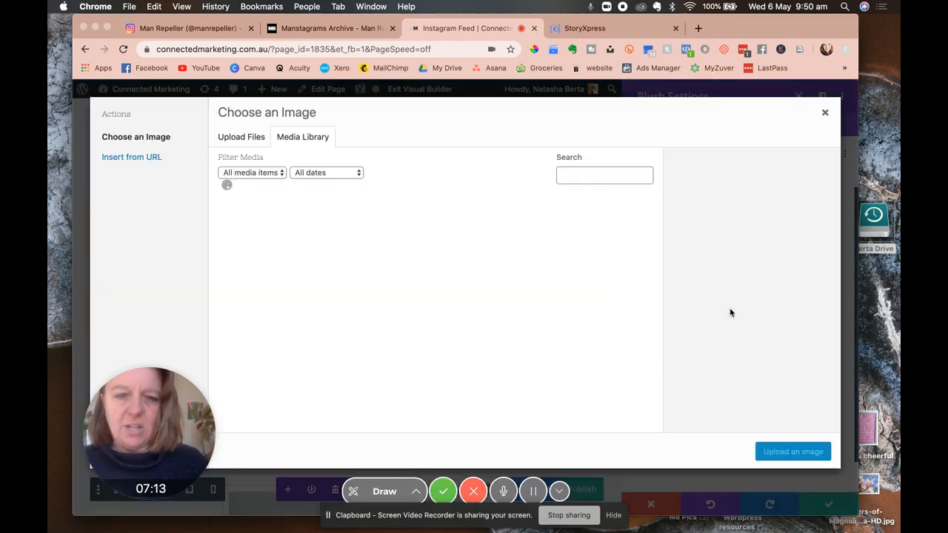
pyautogui.scroll(-10, 540, 325)
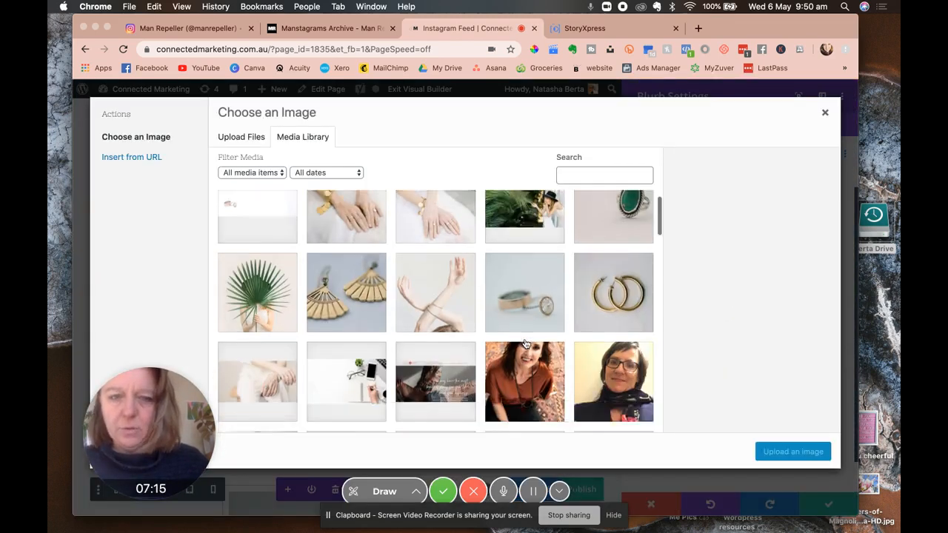
pyautogui.scroll(-5, 525, 343)
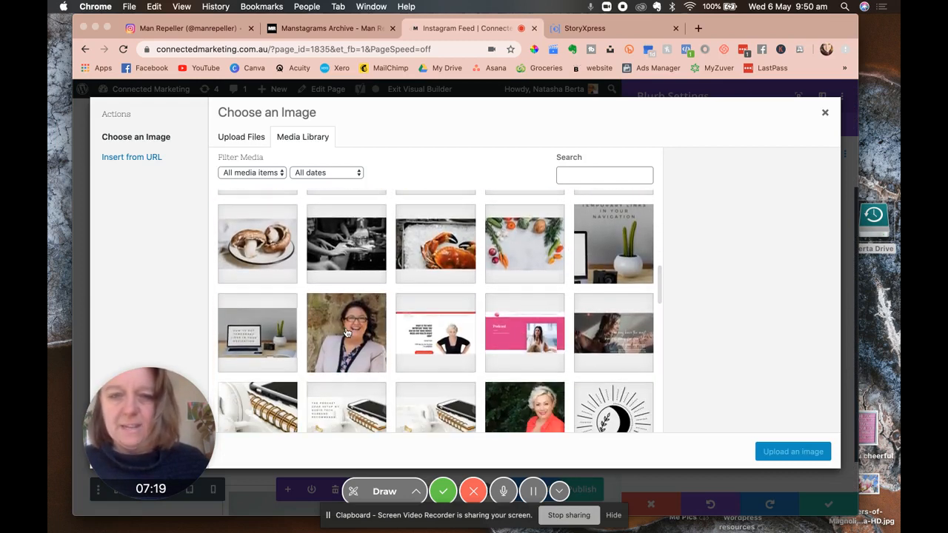
pyautogui.click(345, 333)
pyautogui.click(762, 457)
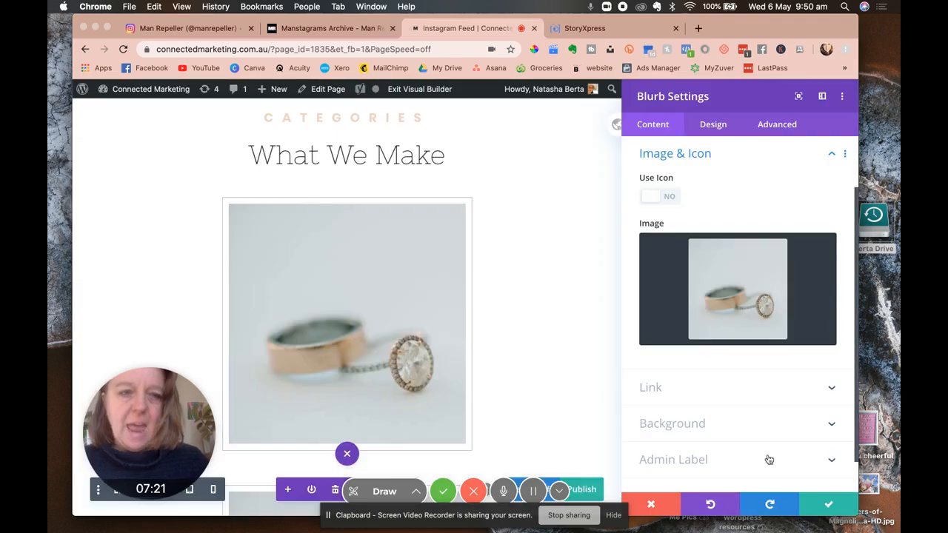
pyautogui.scroll(-3, 423, 380)
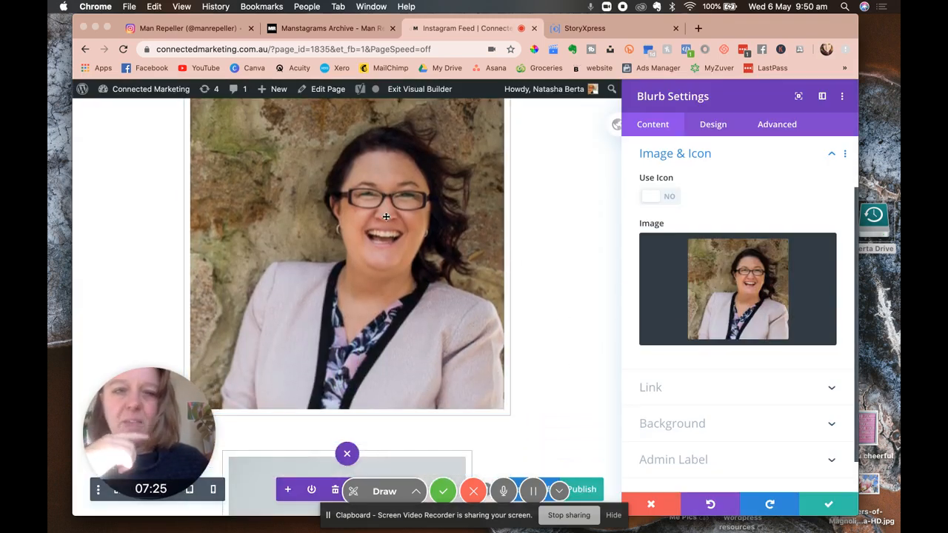
pyautogui.scroll(2, 465, 222)
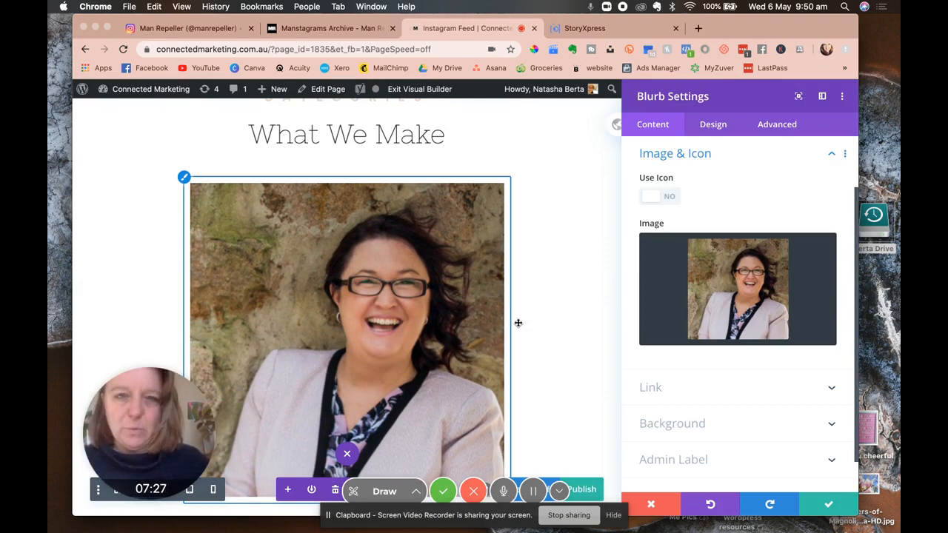
# Open Canva in a new browser tab and check the dimensions of its Instagram Post design format
pyautogui.keyDown('super'); pyautogui.click(252, 68); pyautogui.keyUp('super')
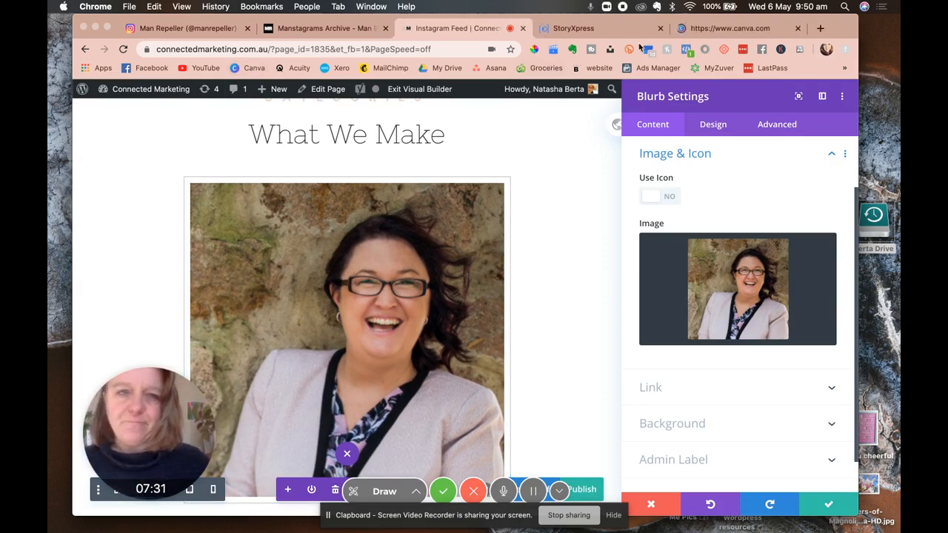
pyautogui.click(712, 30)
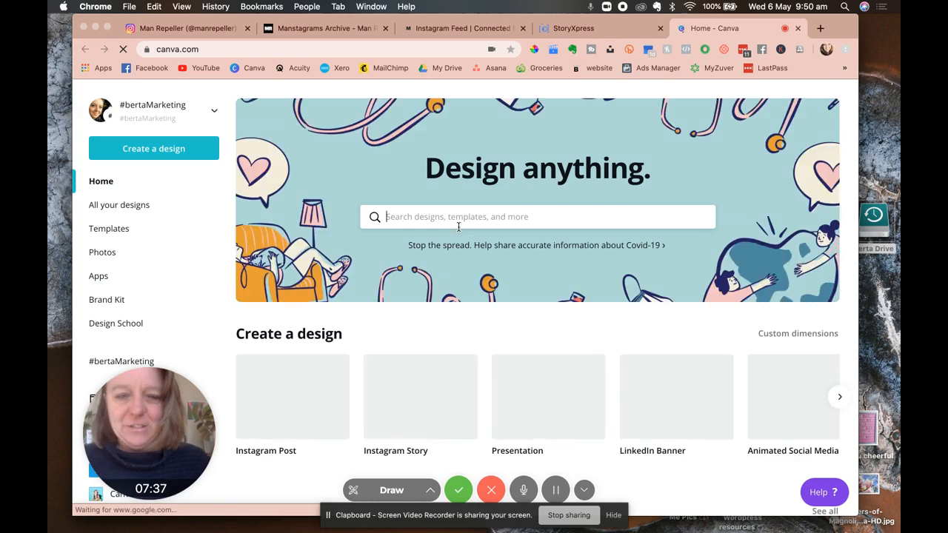
pyautogui.scroll(-3, 459, 230)
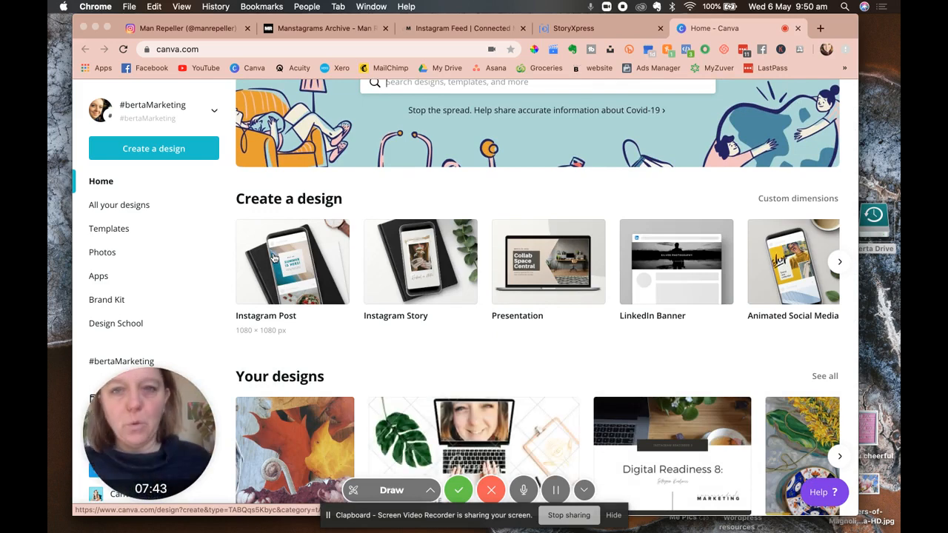
# Open the portrait blurb's link settings in the Instagram Feed page builder and load connectedmarketing.com.au in a new browser tab
pyautogui.click(443, 30)
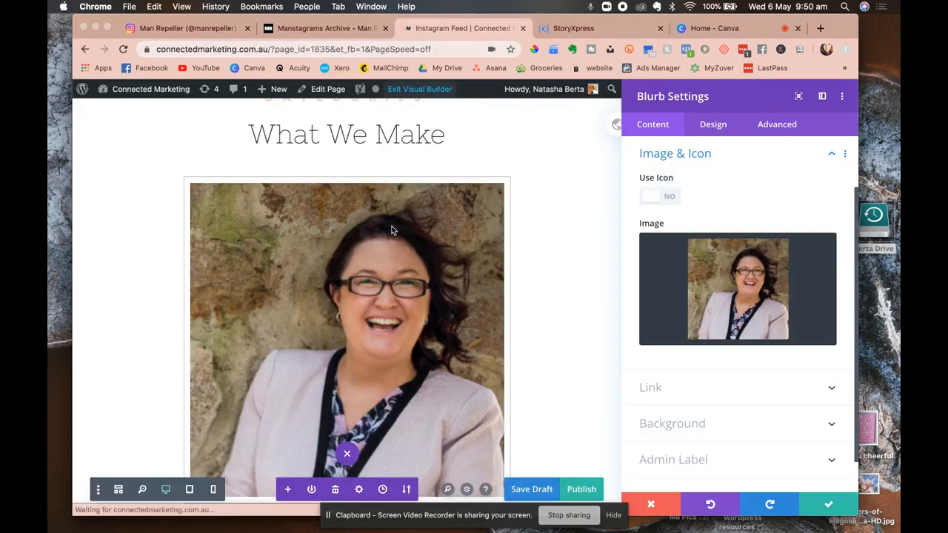
pyautogui.click(750, 392)
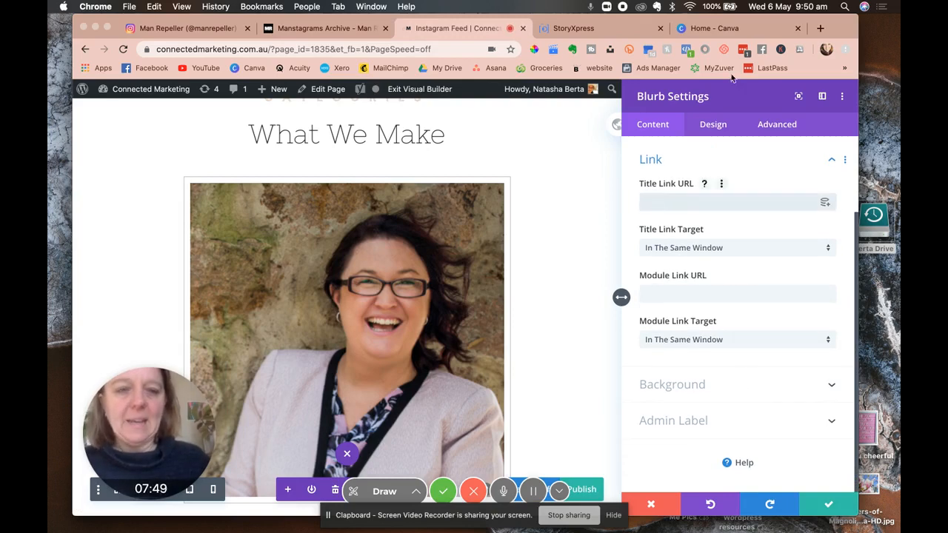
pyautogui.click(820, 28)
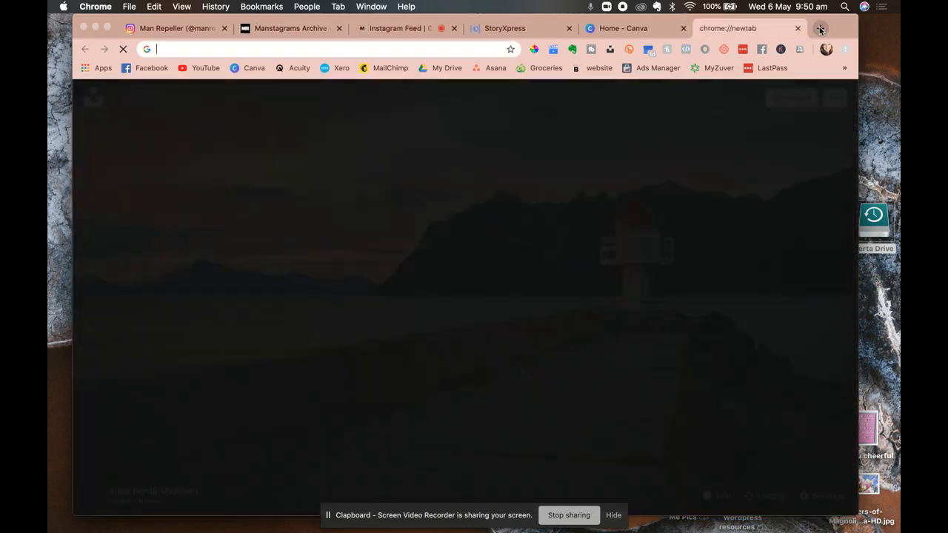
pyautogui.write('connected')
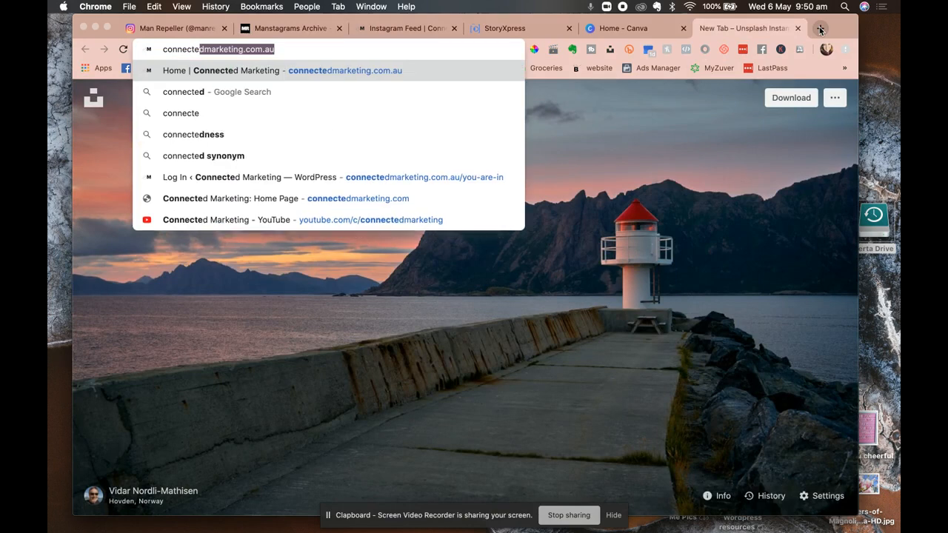
pyautogui.press('Return')
# Try to load the site's testimonials page at connectedmarketing.com.au/webiste-testimonials
pyautogui.click(337, 47)
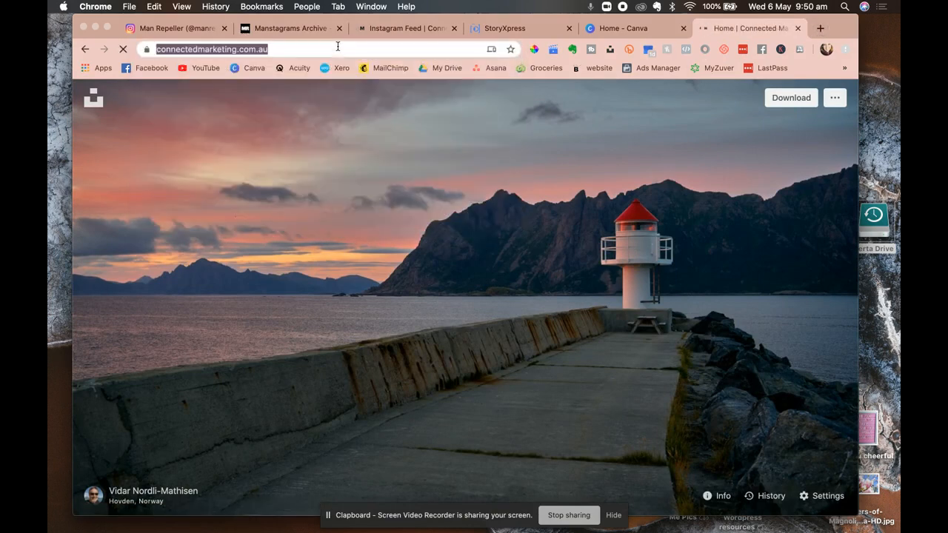
pyautogui.click(338, 47)
pyautogui.write('/we')
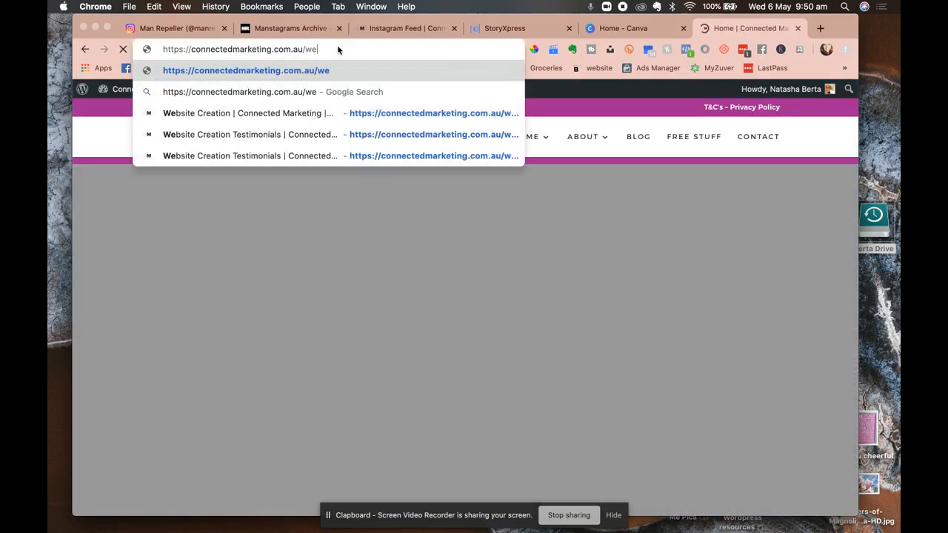
pyautogui.write('biste')
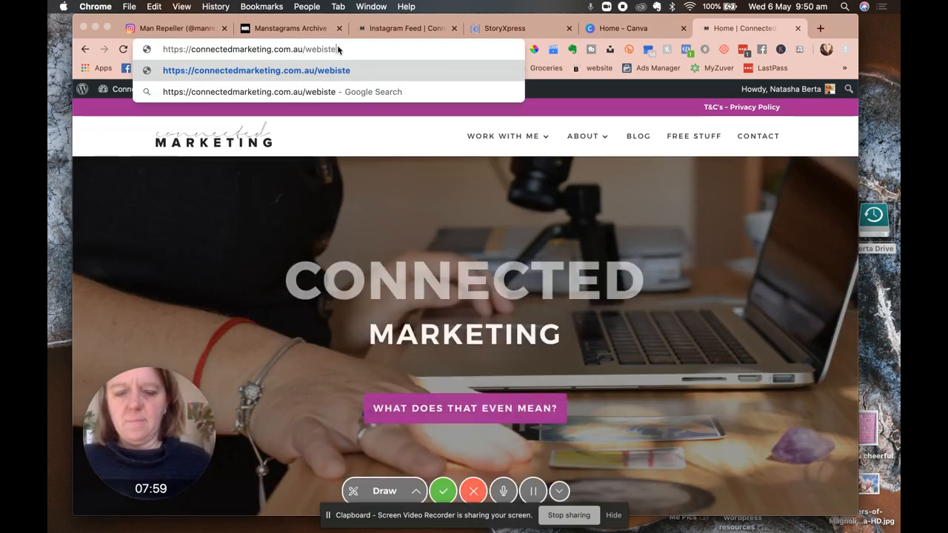
pyautogui.write('-testimonials')
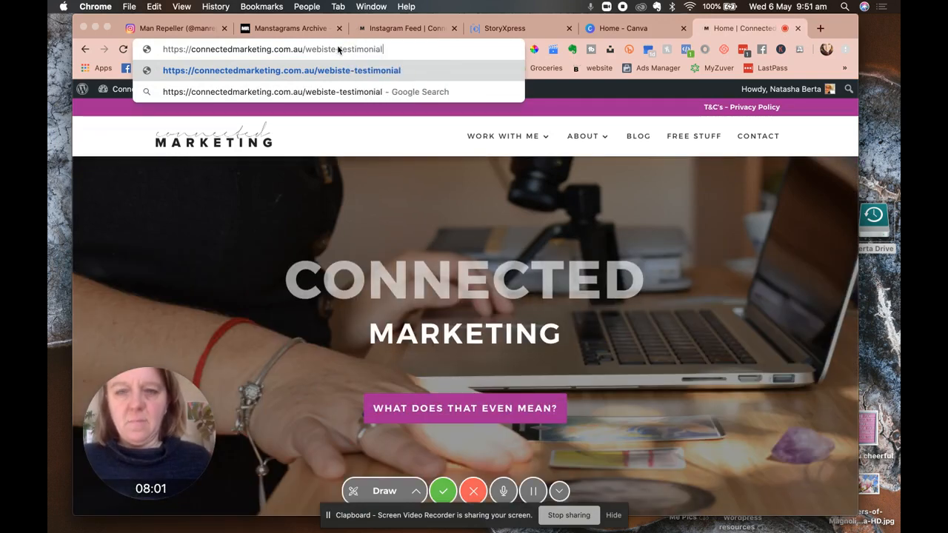
pyautogui.press('Return')
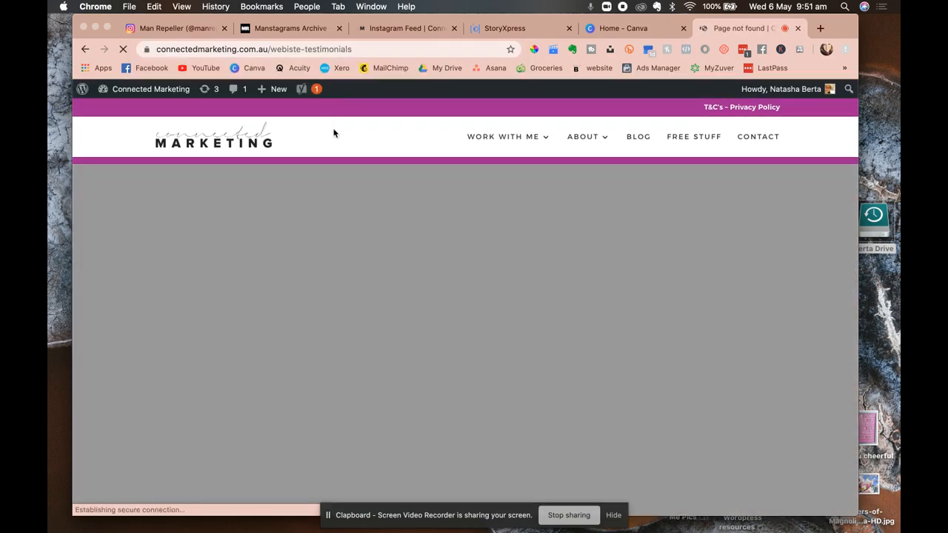
pyautogui.click(296, 48)
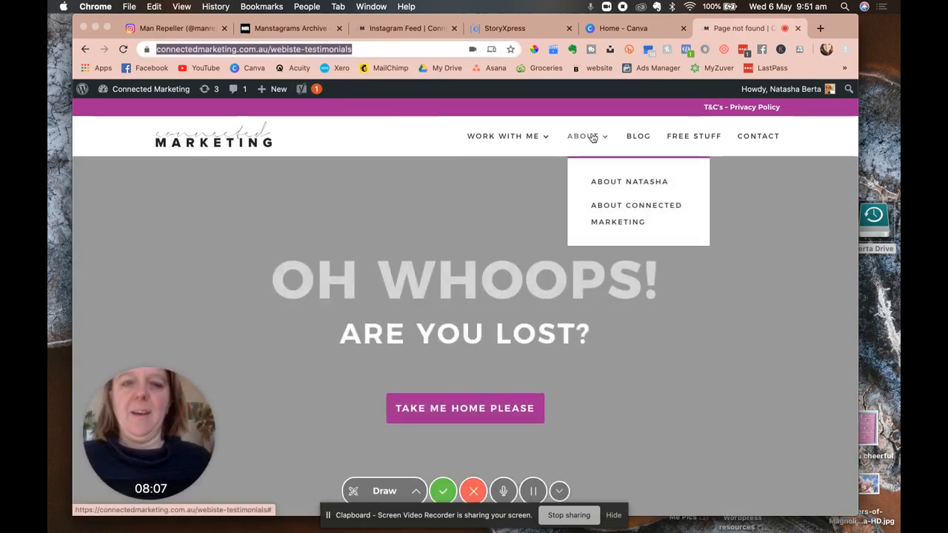
# Open the customer experience stories from the site's Website Creation page and copy the testimonials page address
pyautogui.moveTo(520, 139)
pyautogui.moveTo(587, 177)
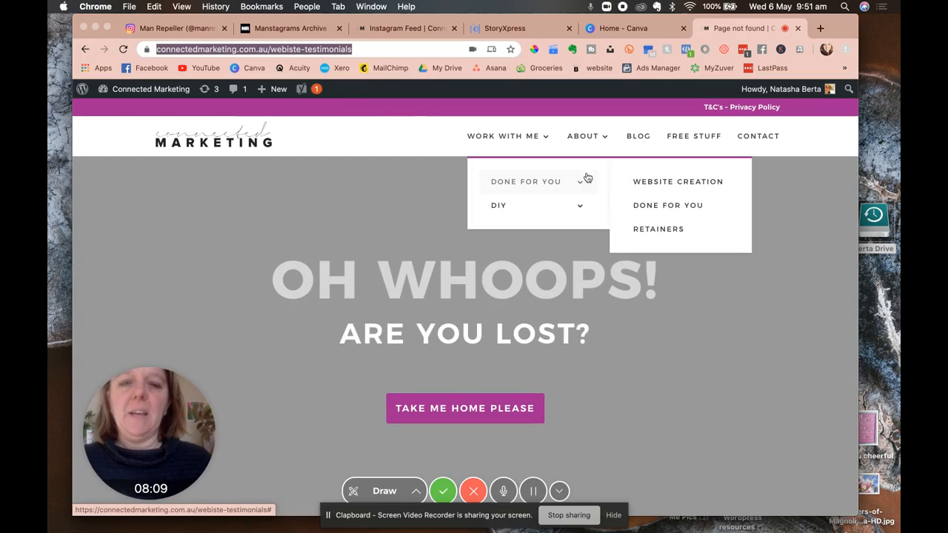
pyautogui.click(651, 190)
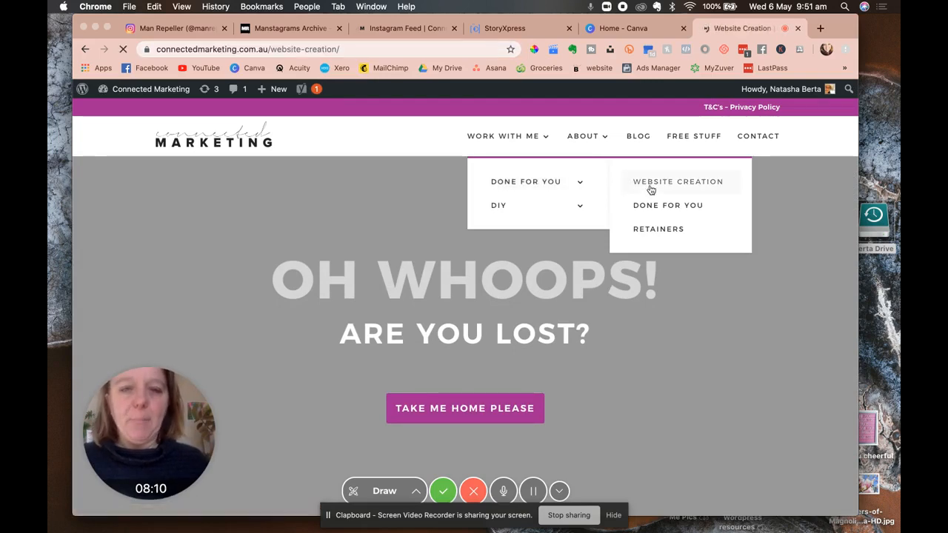
pyautogui.scroll(-5, 525, 322)
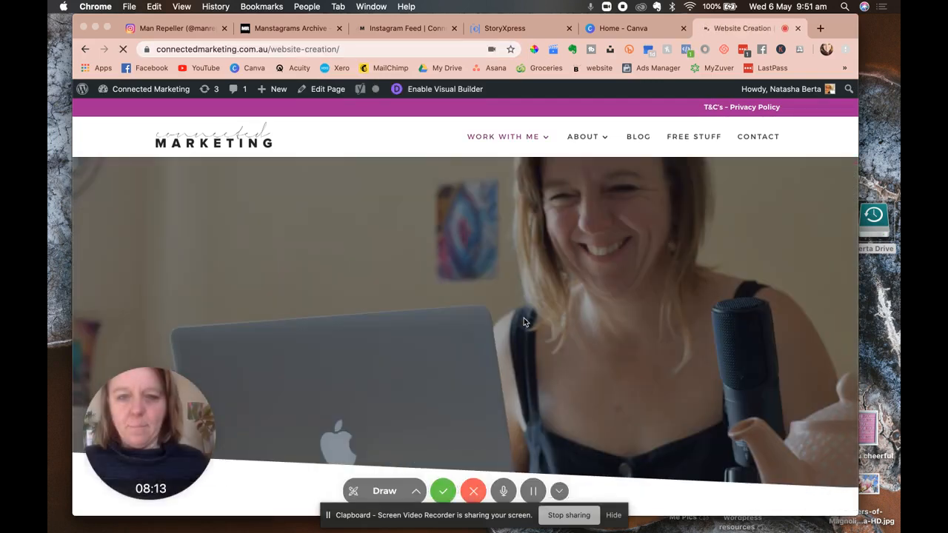
pyautogui.scroll(-3, 524, 318)
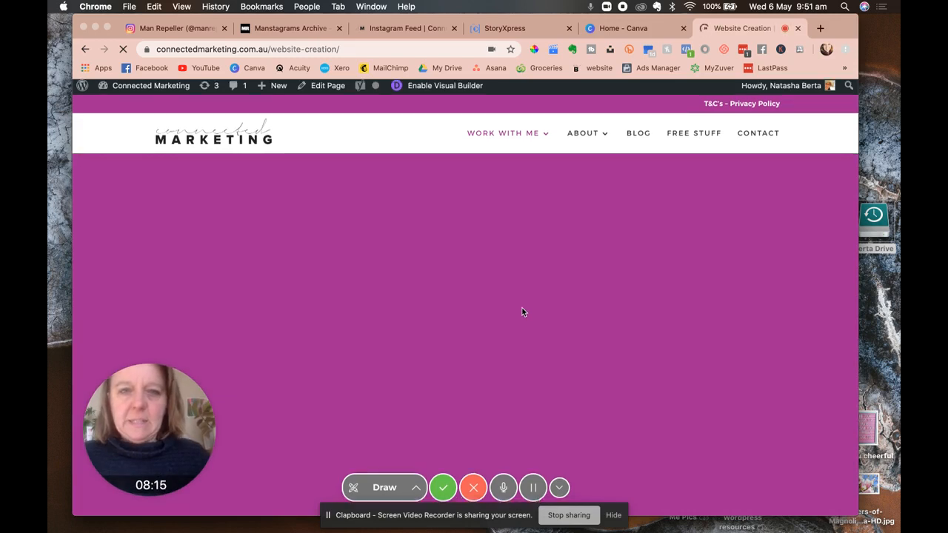
pyautogui.scroll(-10, 500, 379)
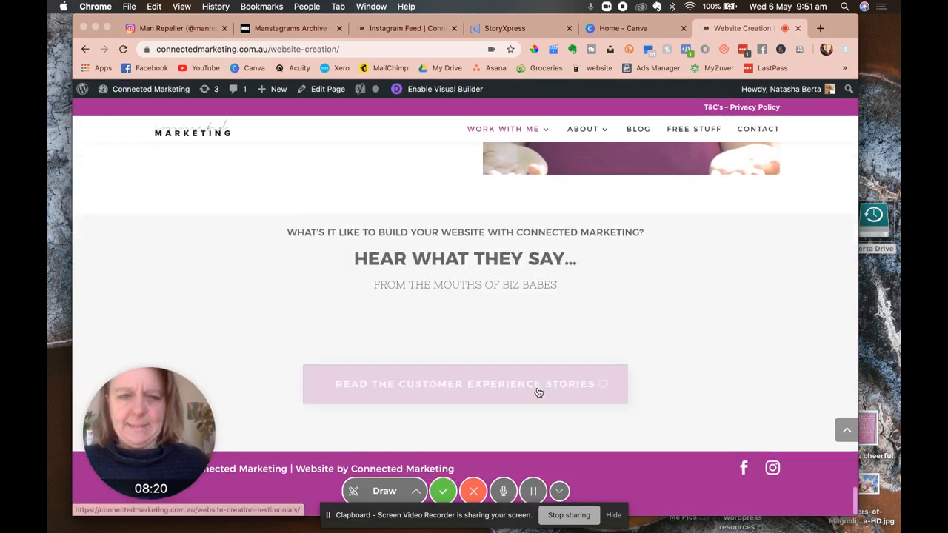
pyautogui.click(510, 391)
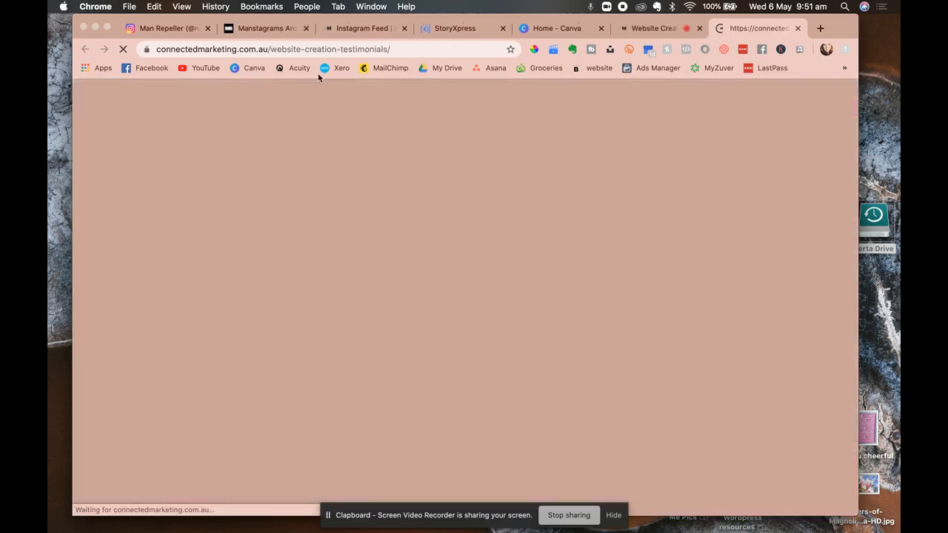
pyautogui.click(304, 47)
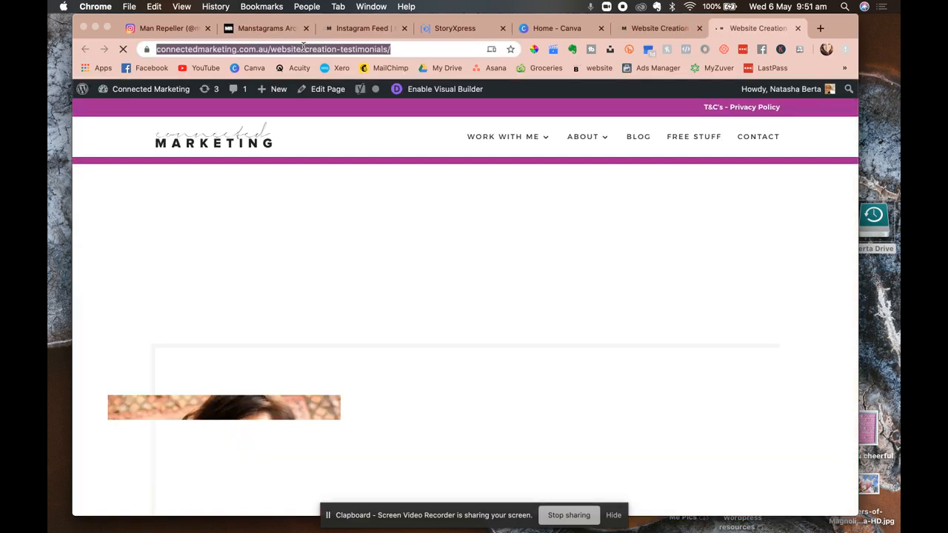
# Paste the copied testimonials page address as the portrait blurb's Module Link URL and save the blurb settings
pyautogui.click(365, 27)
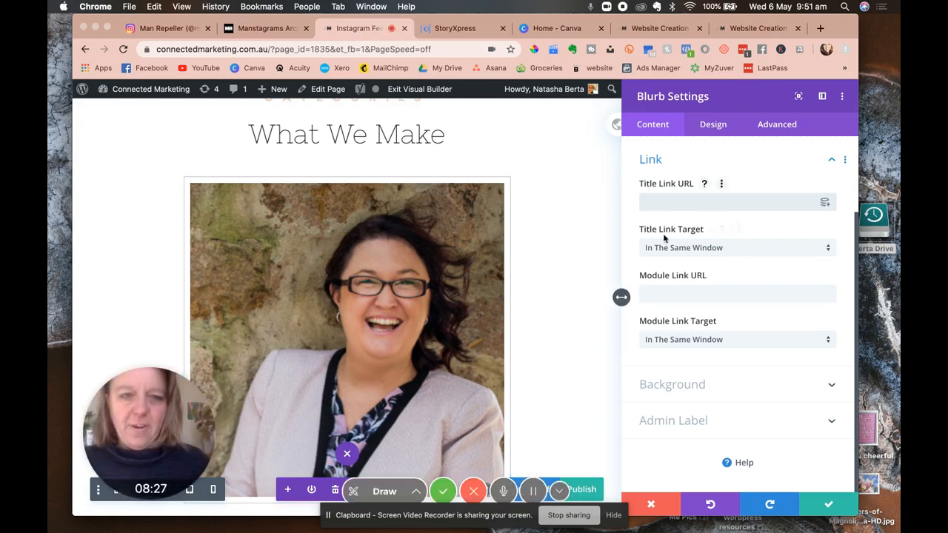
pyautogui.click(656, 296)
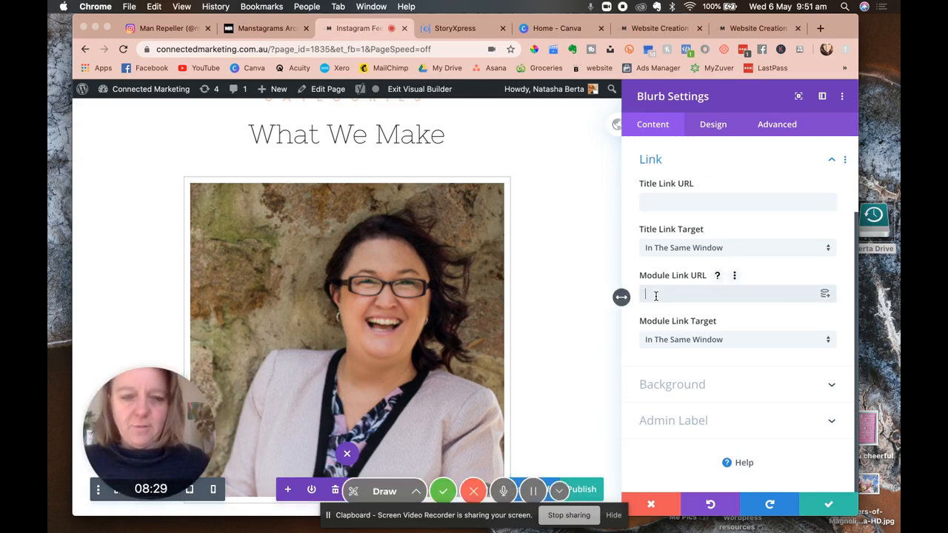
pyautogui.press('super+v')
pyautogui.click(826, 505)
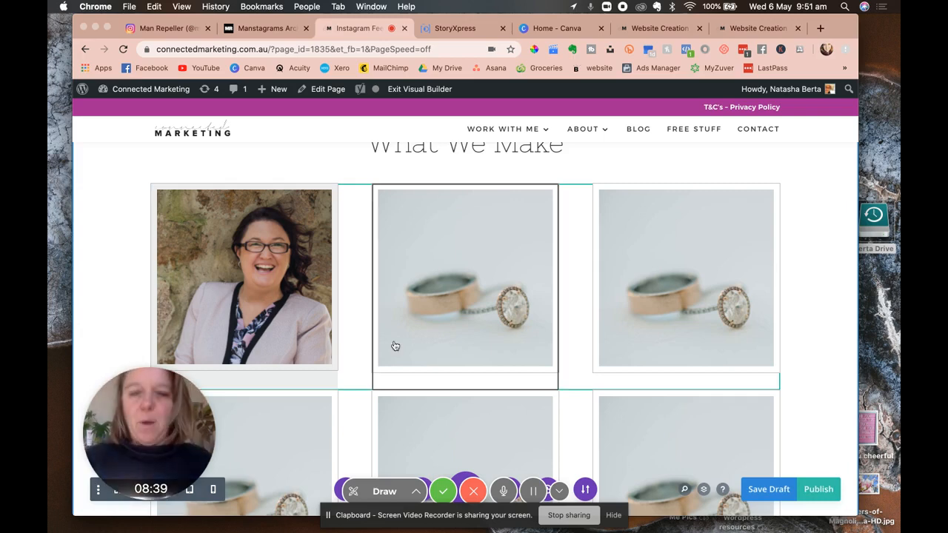
# Review the image grid in the page builder and the testimonials page that the portrait links to
pyautogui.scroll(-5, 393, 345)
pyautogui.scroll(-3, 394, 345)
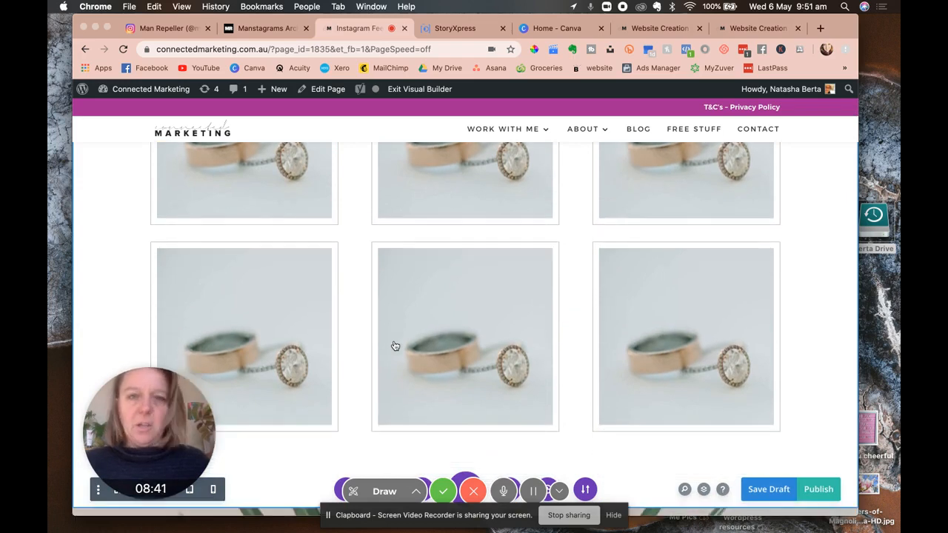
pyautogui.scroll(3, 394, 346)
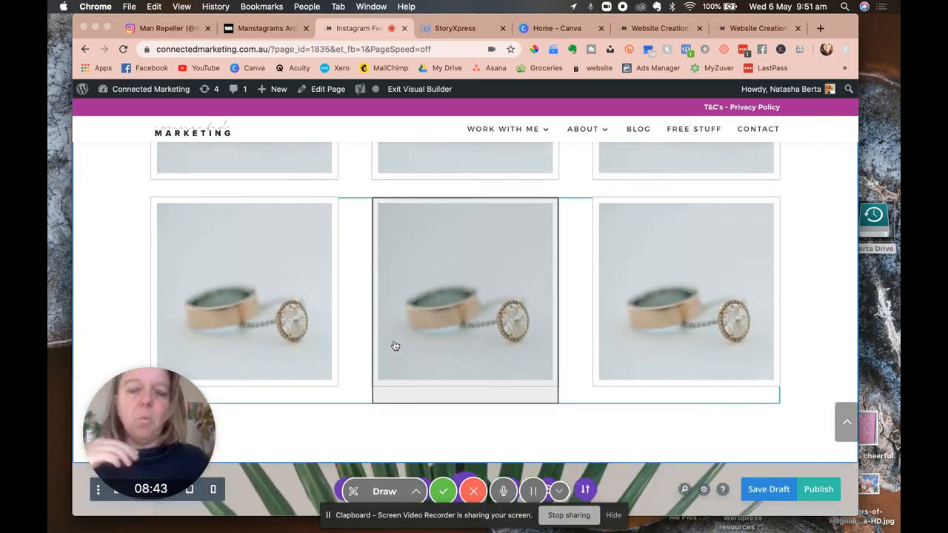
pyautogui.scroll(1, 394, 346)
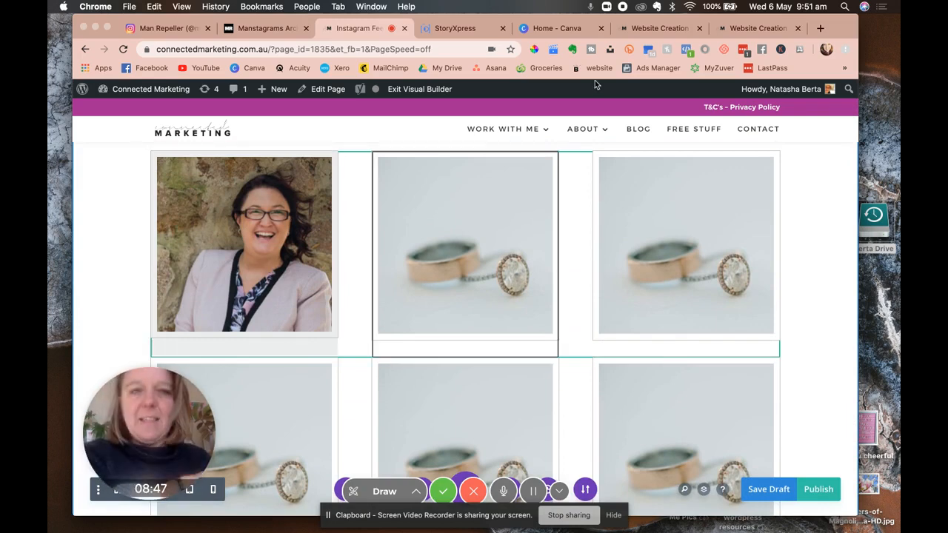
pyautogui.click(754, 28)
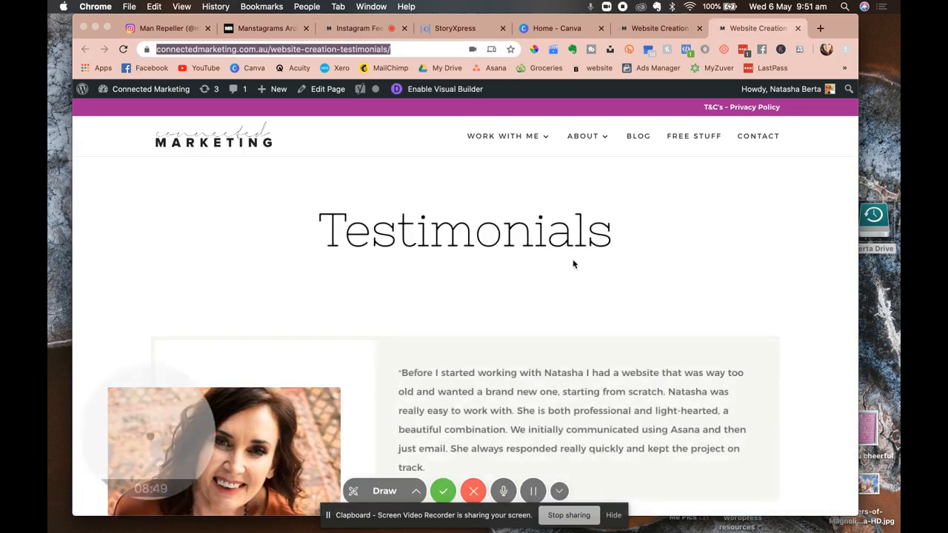
pyautogui.scroll(-8, 571, 264)
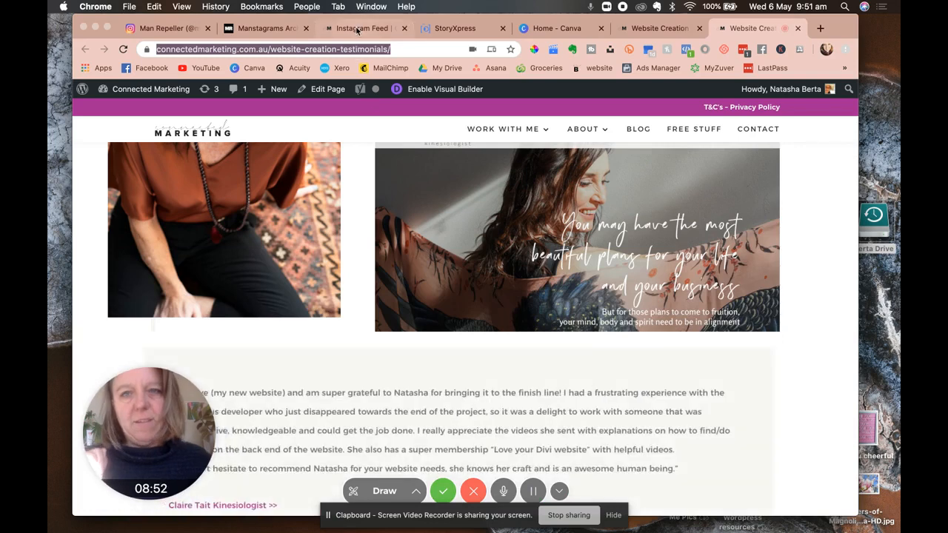
pyautogui.click(361, 29)
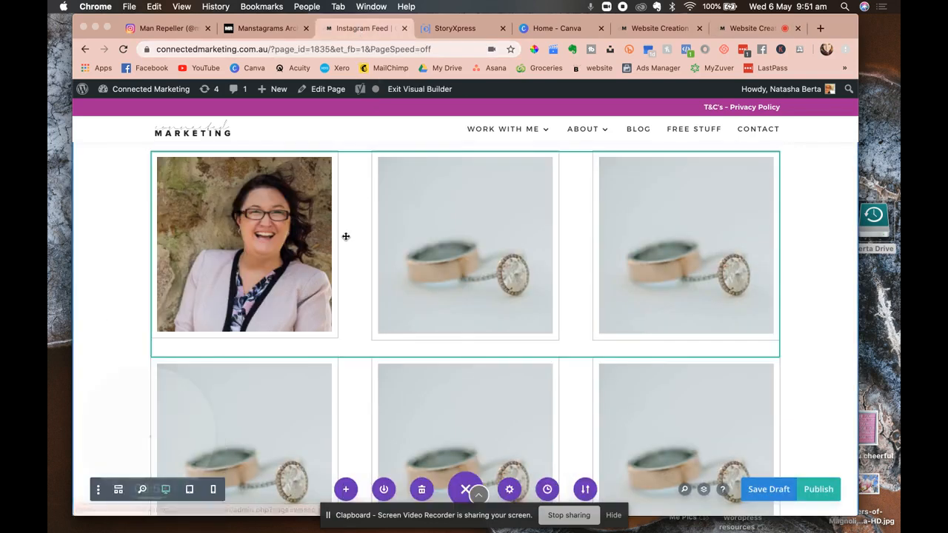
# Publish the Instagram Feed page from the visual builder
pyautogui.scroll(2, 345, 236)
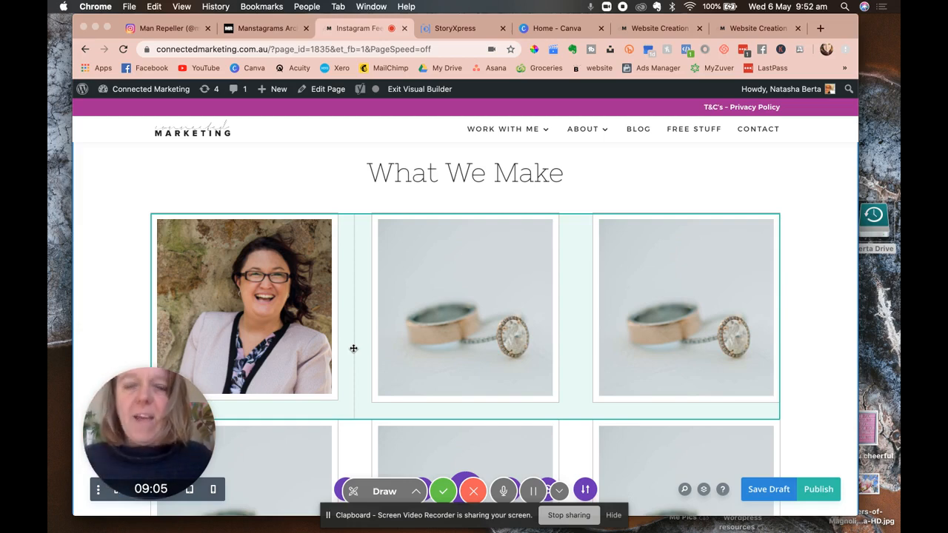
pyautogui.scroll(-5, 377, 364)
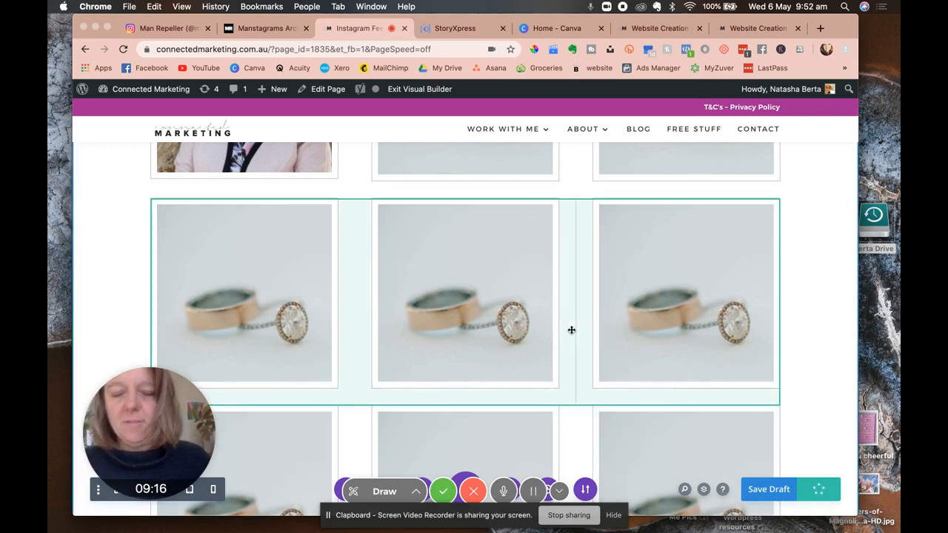
pyautogui.scroll(-5, 352, 294)
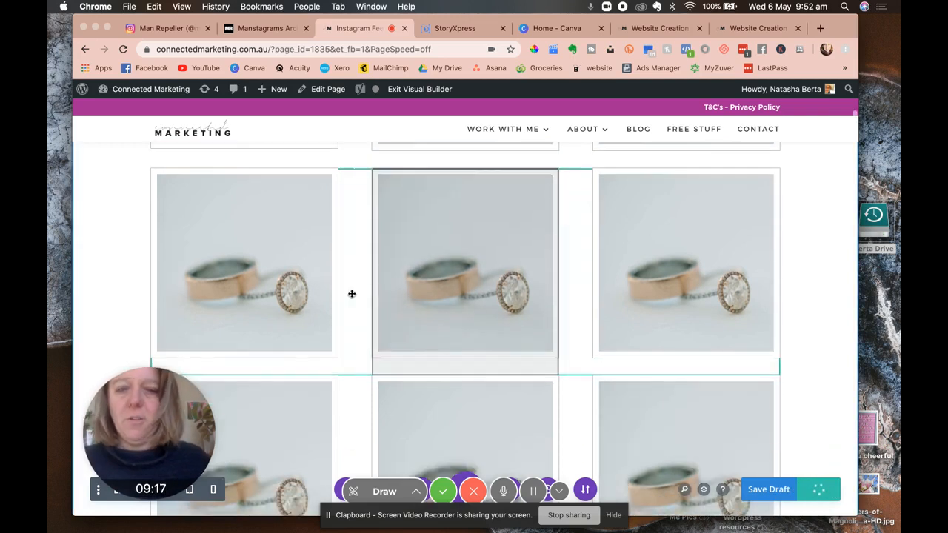
pyautogui.scroll(-3, 352, 294)
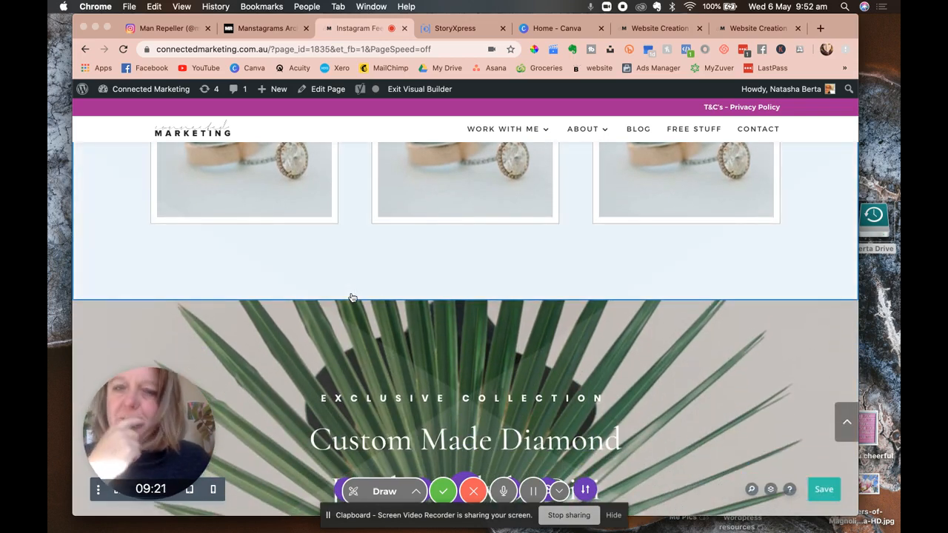
# Examine the remaining Jeweler layout sections below the image grid and compare them with the grid rows
pyautogui.scroll(-8, 237, 355)
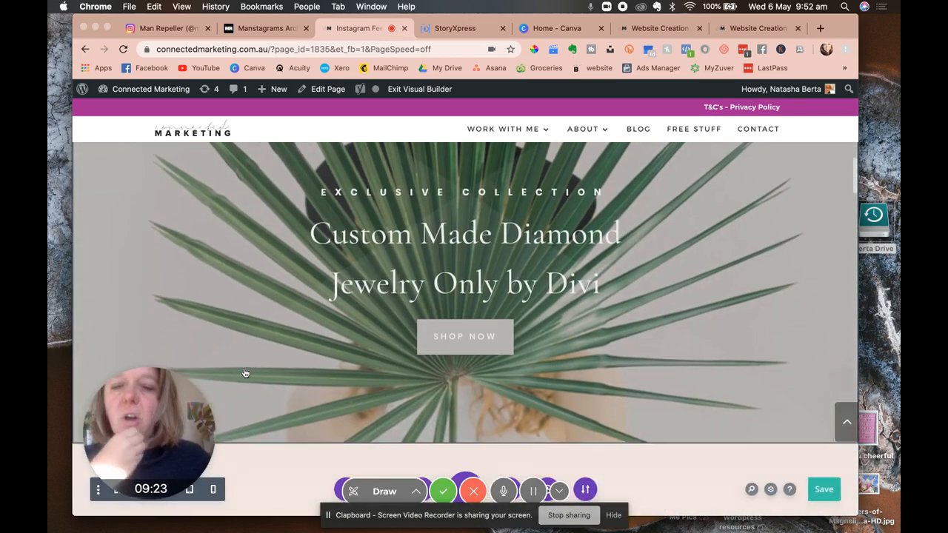
pyautogui.scroll(-5, 244, 372)
pyautogui.scroll(10, 244, 374)
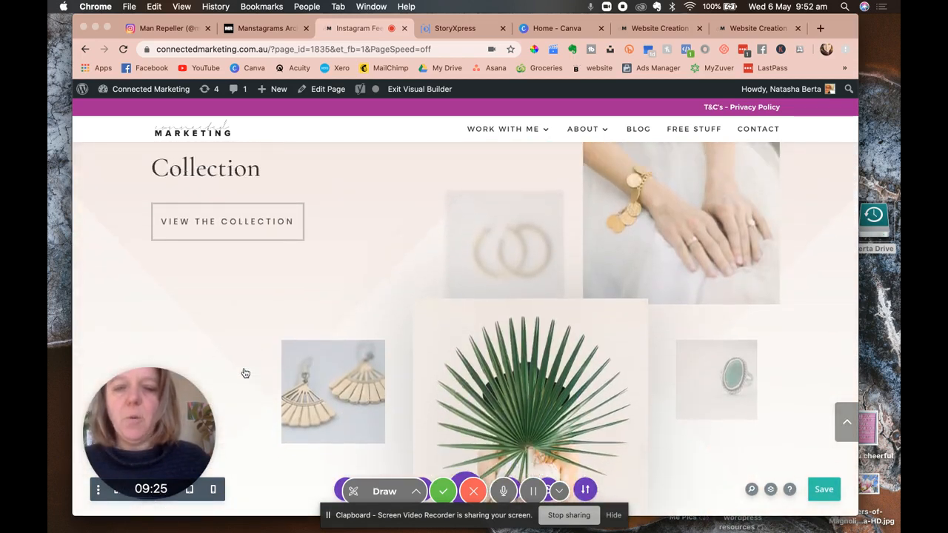
pyautogui.scroll(7, 245, 379)
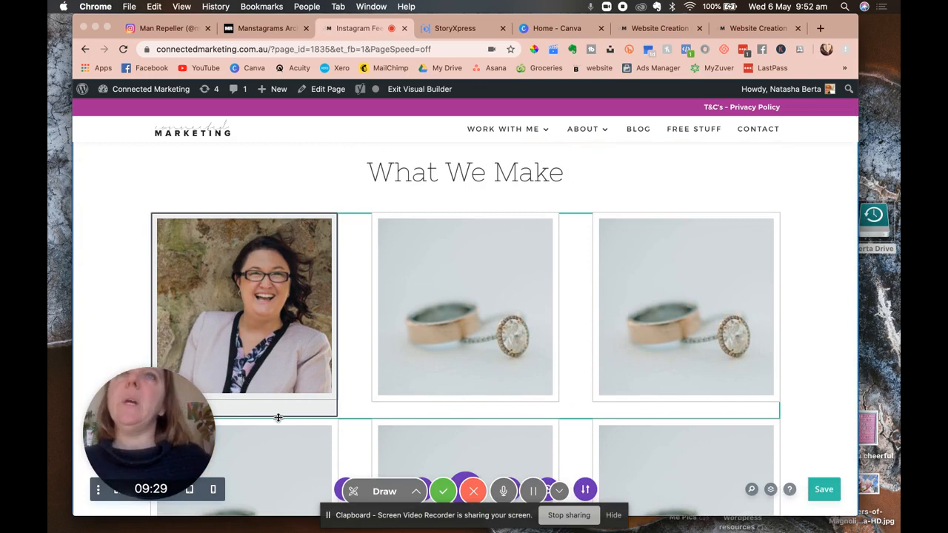
pyautogui.scroll(-5, 279, 421)
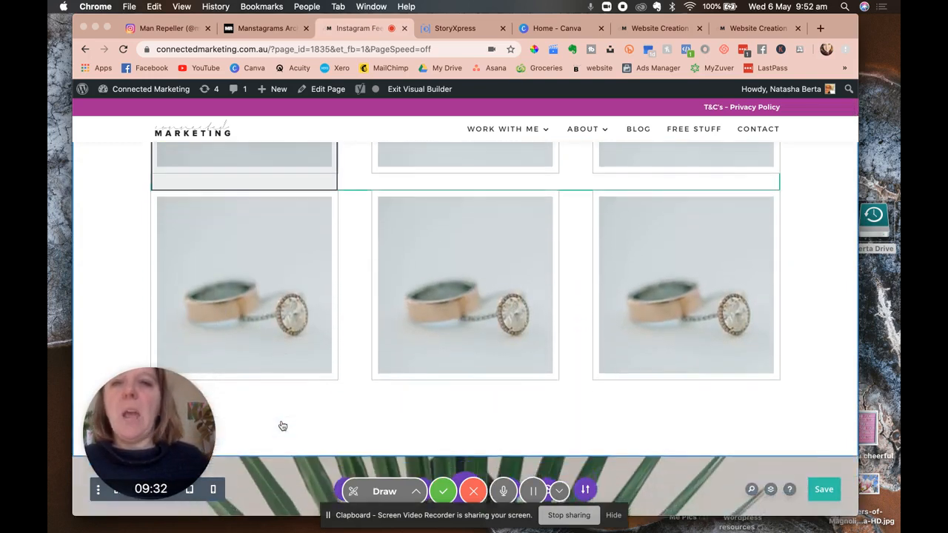
pyautogui.scroll(-4, 282, 426)
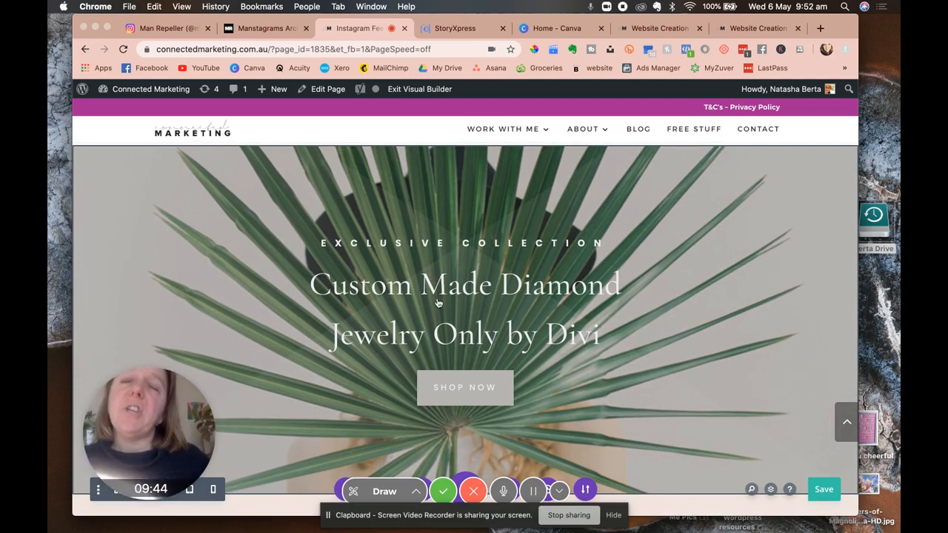
# Delete the Follow Along email signup section at the end of the page
pyautogui.scroll(-5, 398, 398)
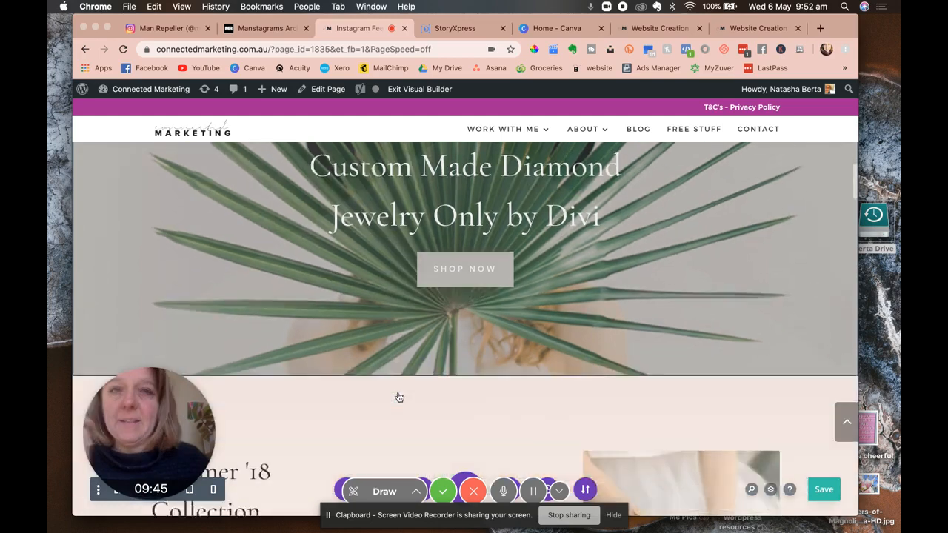
pyautogui.scroll(1, 398, 393)
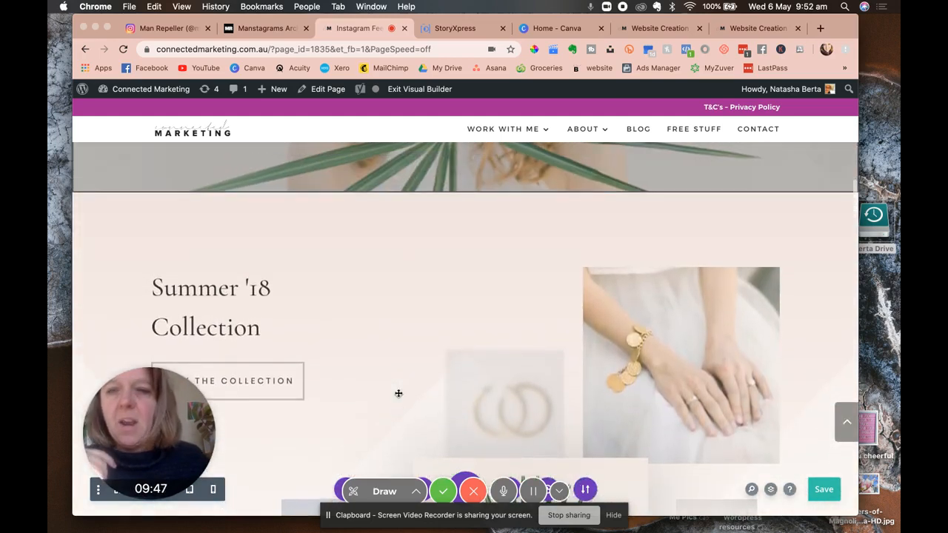
pyautogui.scroll(-4, 398, 393)
pyautogui.scroll(-10, 398, 393)
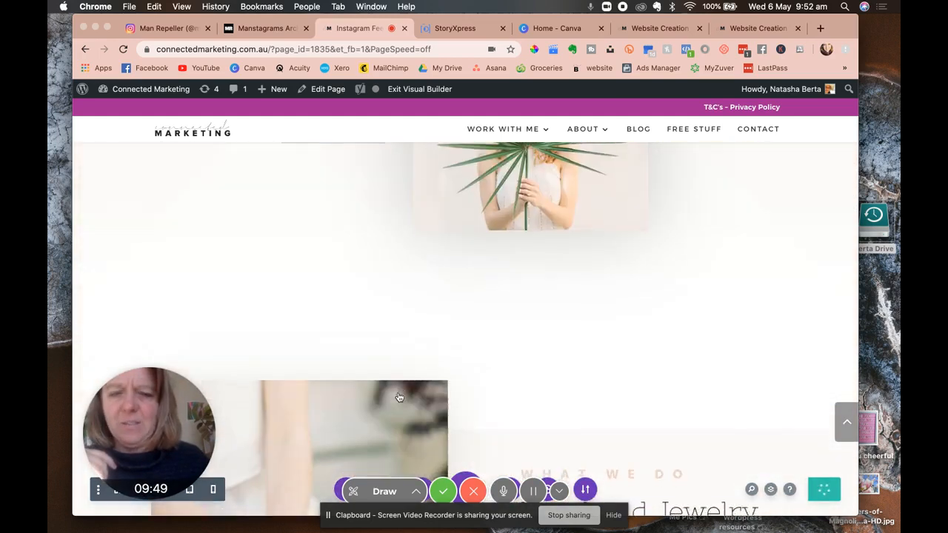
pyautogui.scroll(-10, 399, 397)
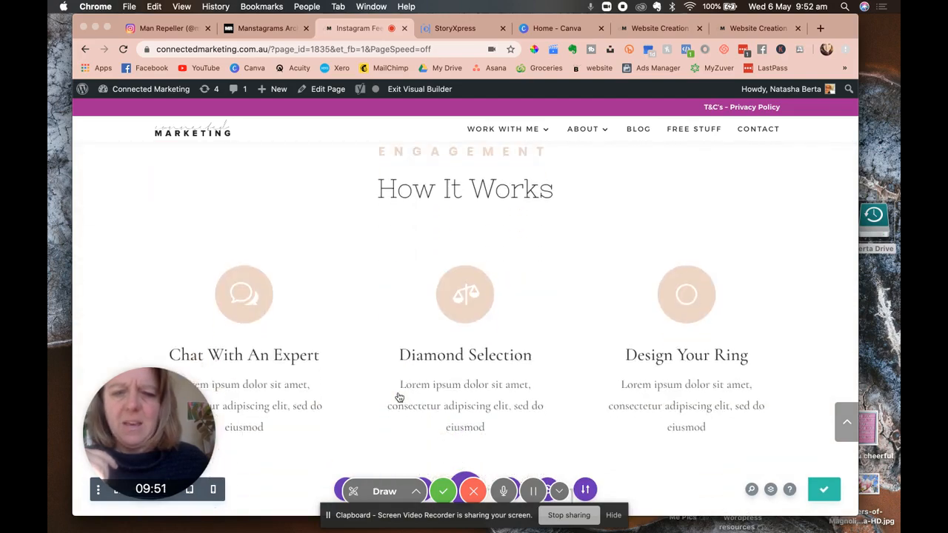
pyautogui.scroll(-10, 399, 398)
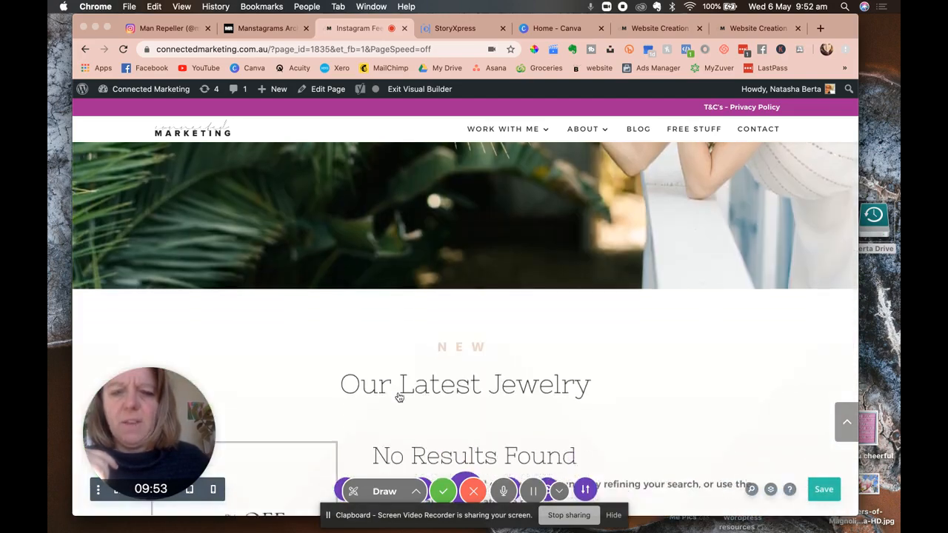
pyautogui.scroll(-10, 398, 398)
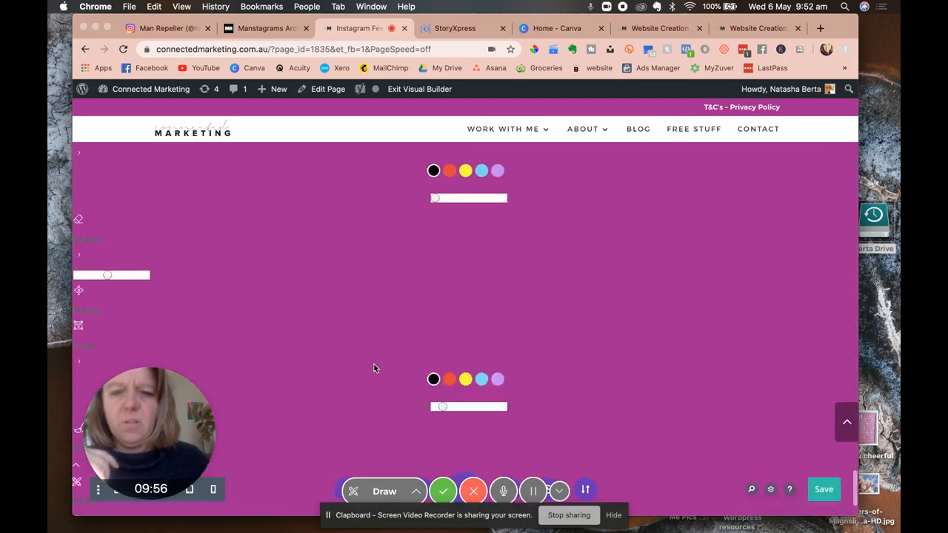
pyautogui.scroll(5, 374, 367)
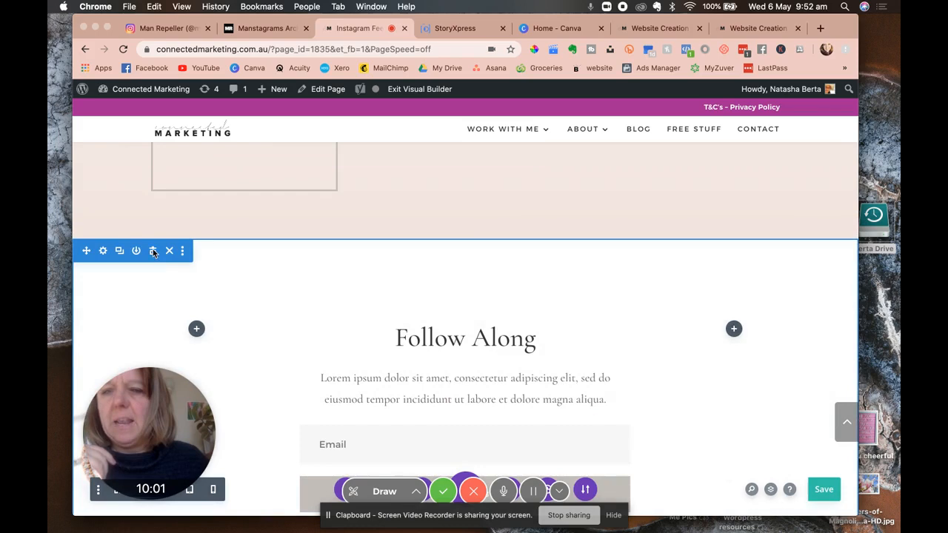
pyautogui.click(154, 252)
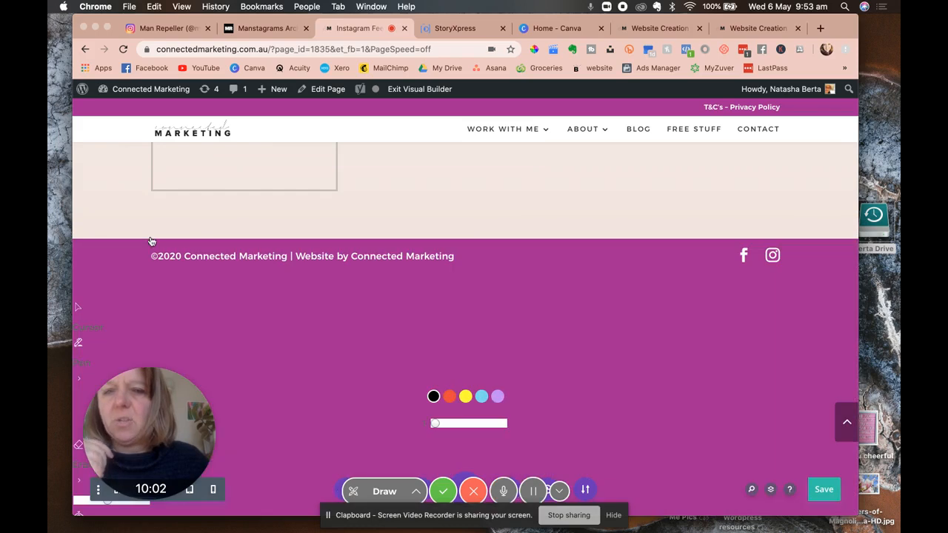
# Delete the Our Latest Jewelry section and the palm-leaf video section above it
pyautogui.scroll(5, 148, 238)
pyautogui.scroll(3, 151, 244)
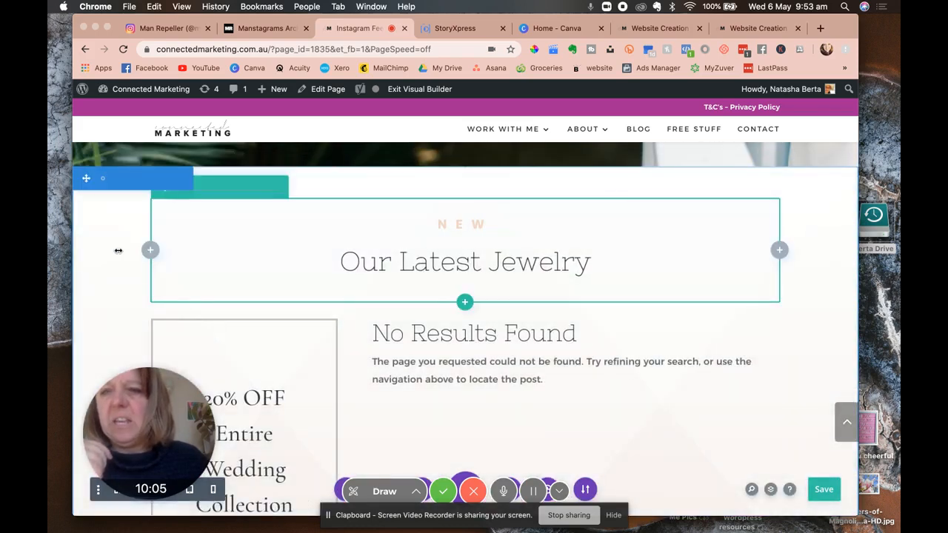
pyautogui.moveTo(158, 186)
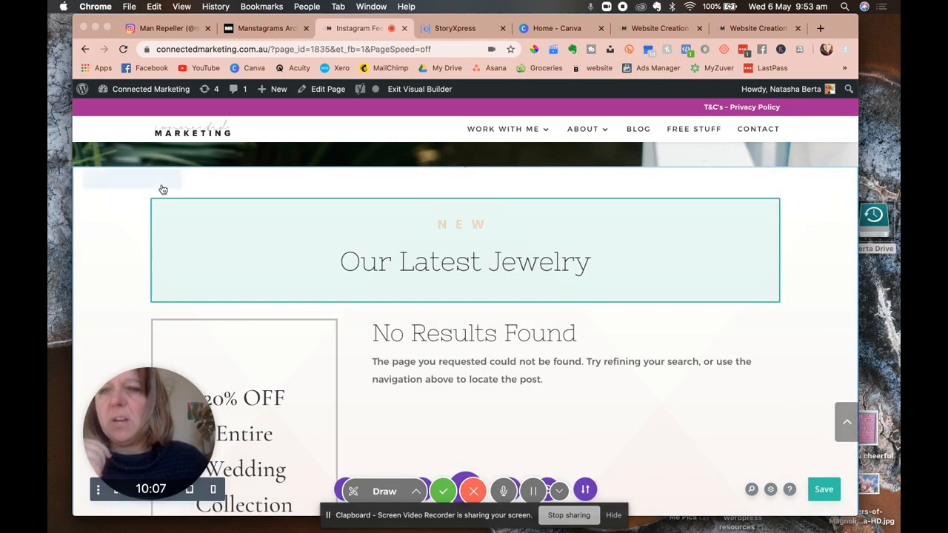
pyautogui.scroll(10, 153, 180)
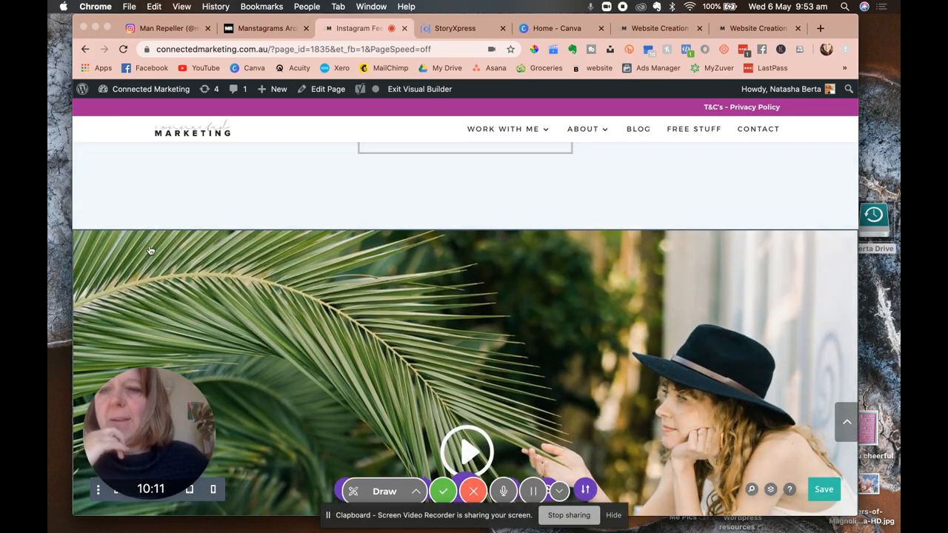
pyautogui.moveTo(146, 249)
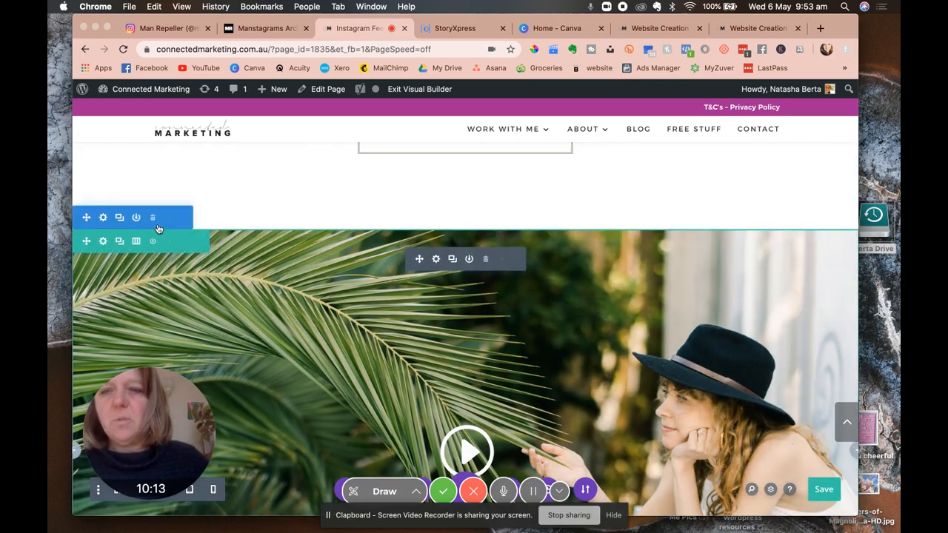
pyautogui.click(151, 217)
# Delete the How It Works engagement section
pyautogui.scroll(5, 160, 224)
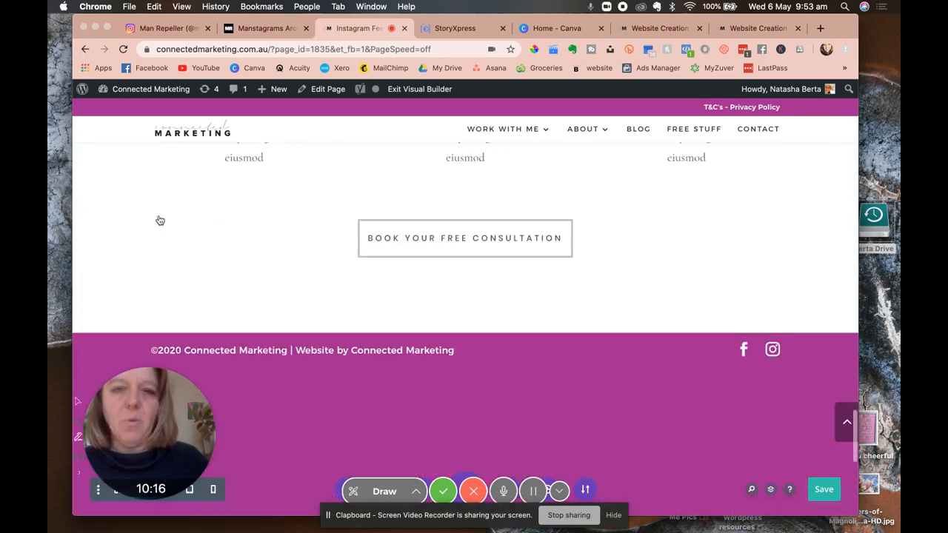
pyautogui.scroll(2, 157, 222)
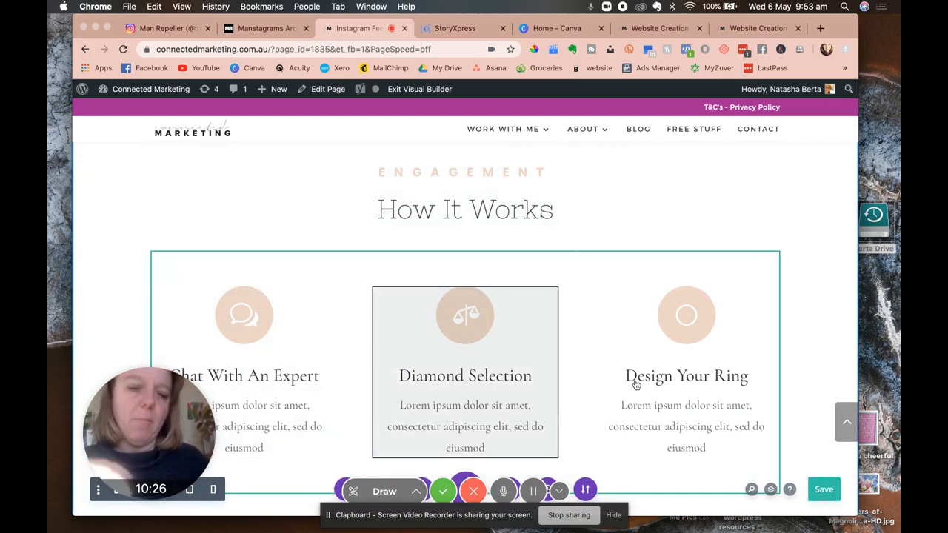
pyautogui.scroll(5, 450, 368)
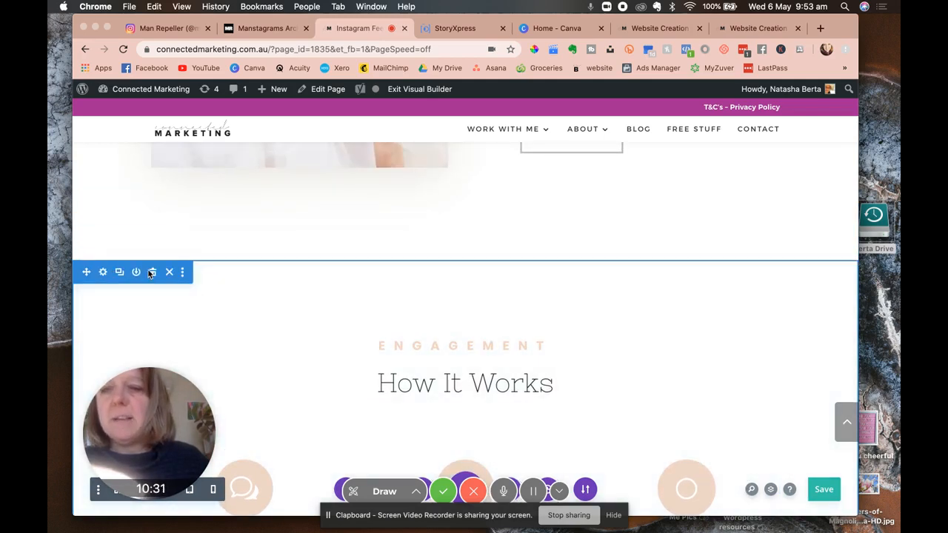
pyautogui.click(151, 272)
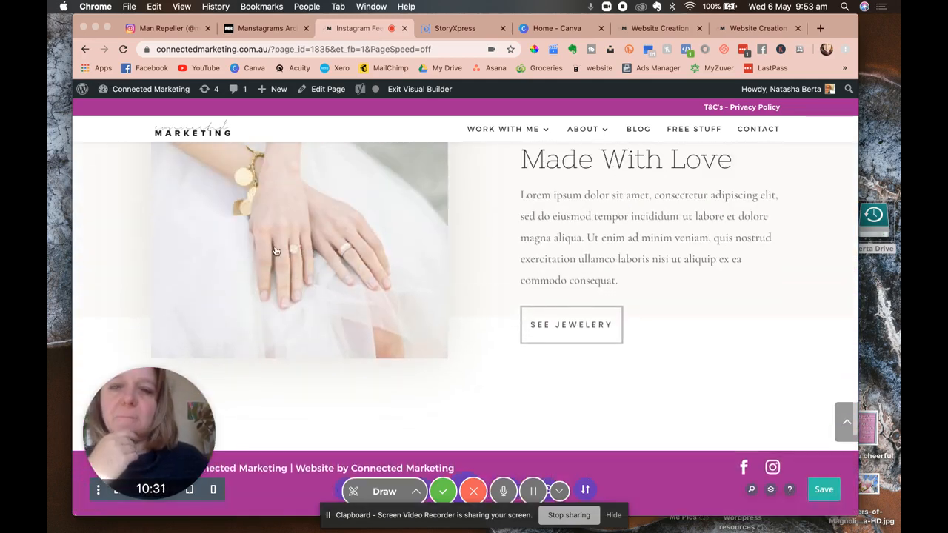
# Delete the What We Do handmade jewelry section and the Summer '18 Collection section
pyautogui.scroll(3, 319, 229)
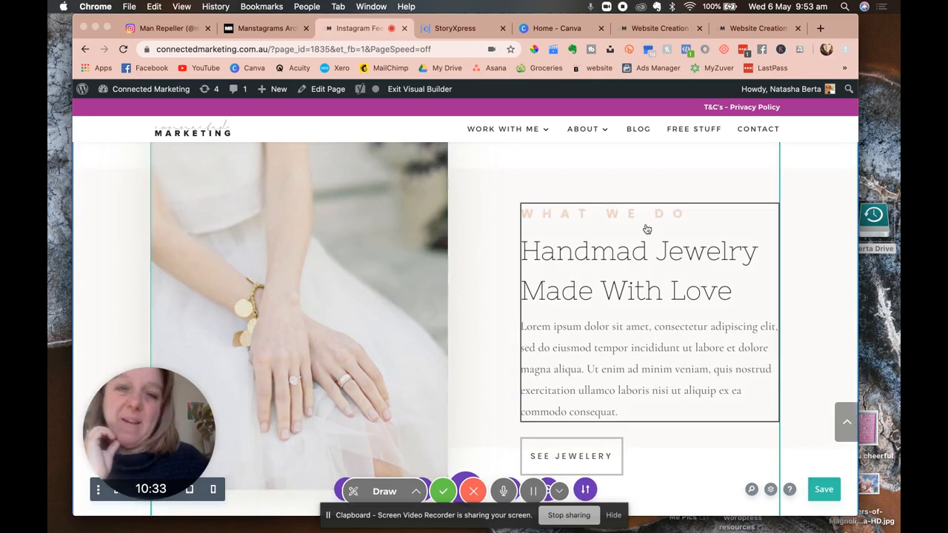
pyautogui.scroll(2, 596, 409)
pyautogui.scroll(4, 596, 409)
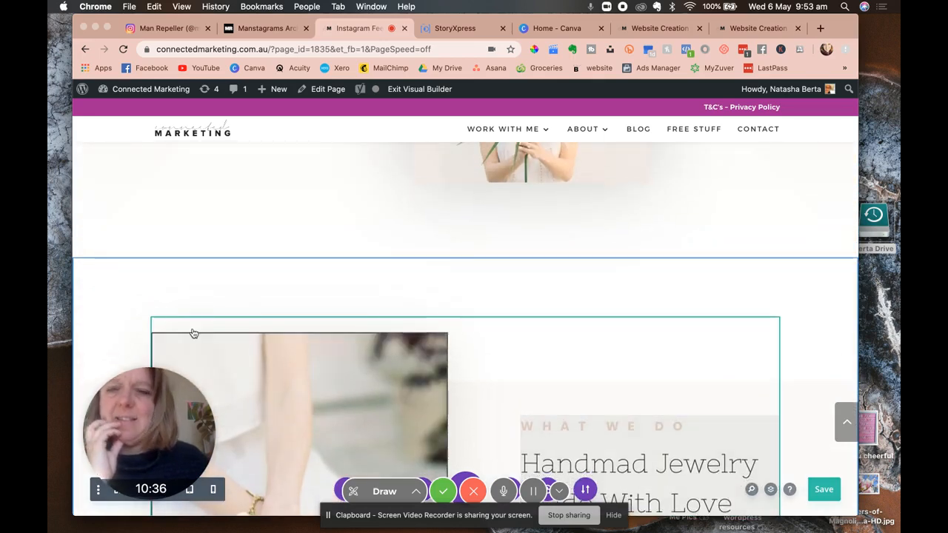
pyautogui.moveTo(116, 277)
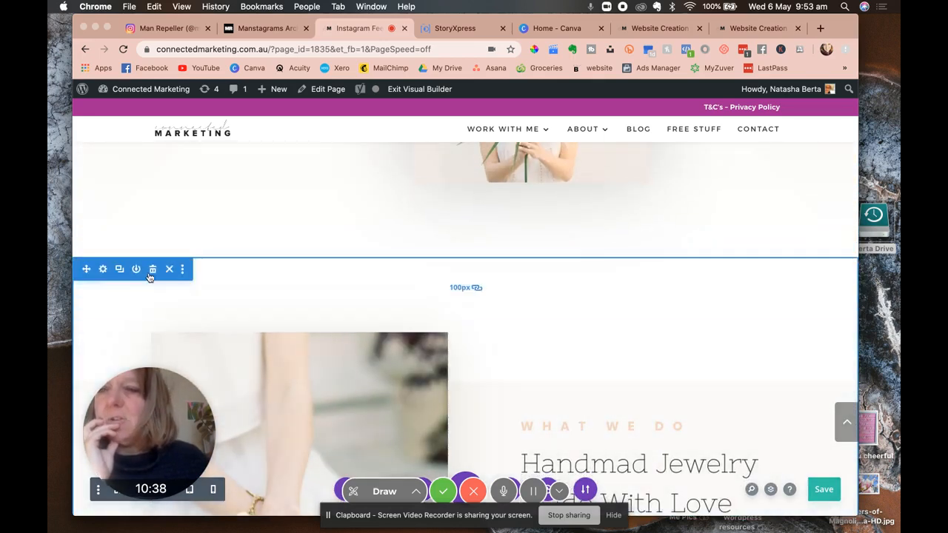
pyautogui.click(151, 268)
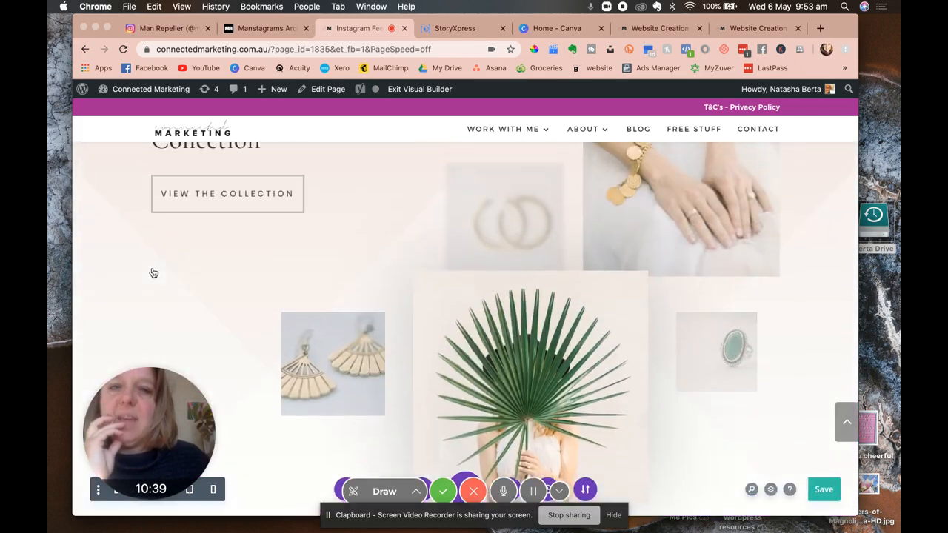
pyautogui.scroll(2, 154, 276)
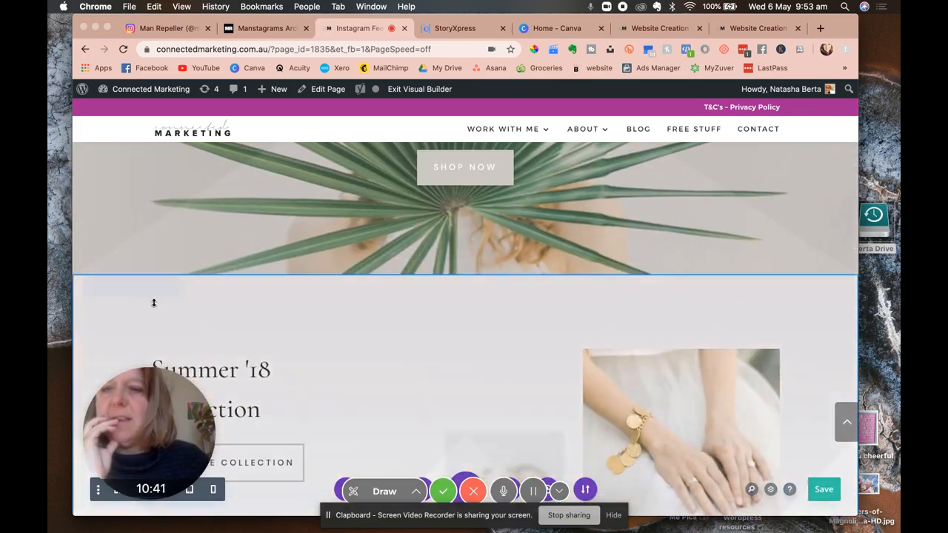
pyautogui.click(152, 287)
# Add a new section with a row of three equal columns between the image grid and the Exclusive Collection banner
pyautogui.scroll(4, 269, 278)
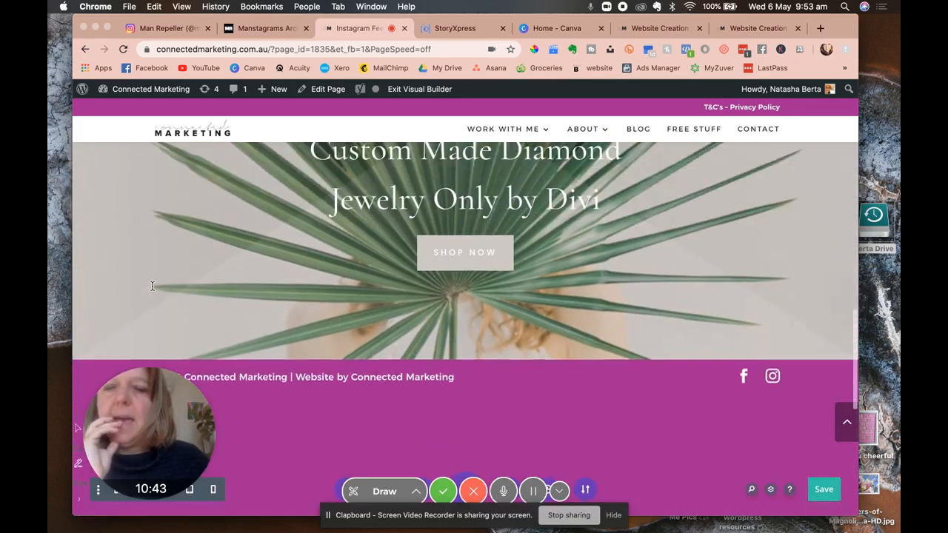
pyautogui.scroll(5, 269, 278)
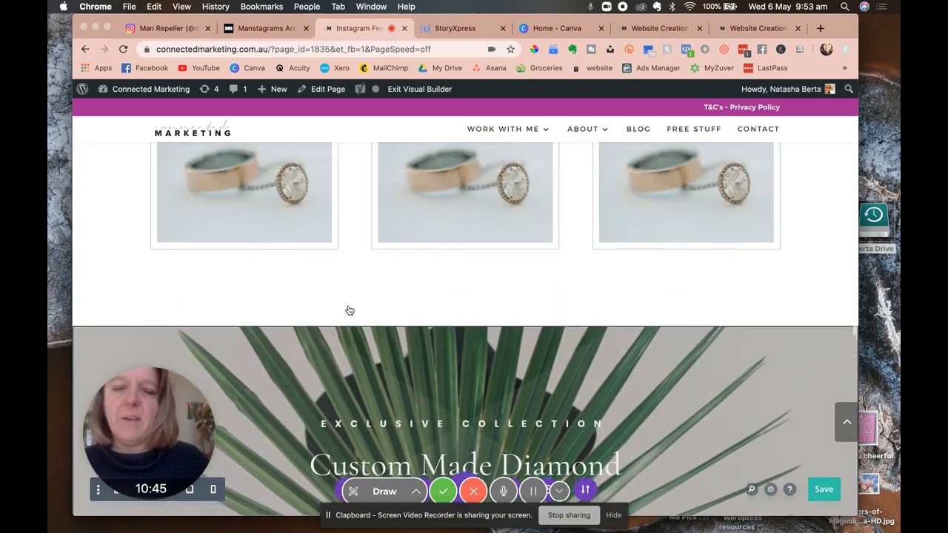
pyautogui.scroll(6, 349, 307)
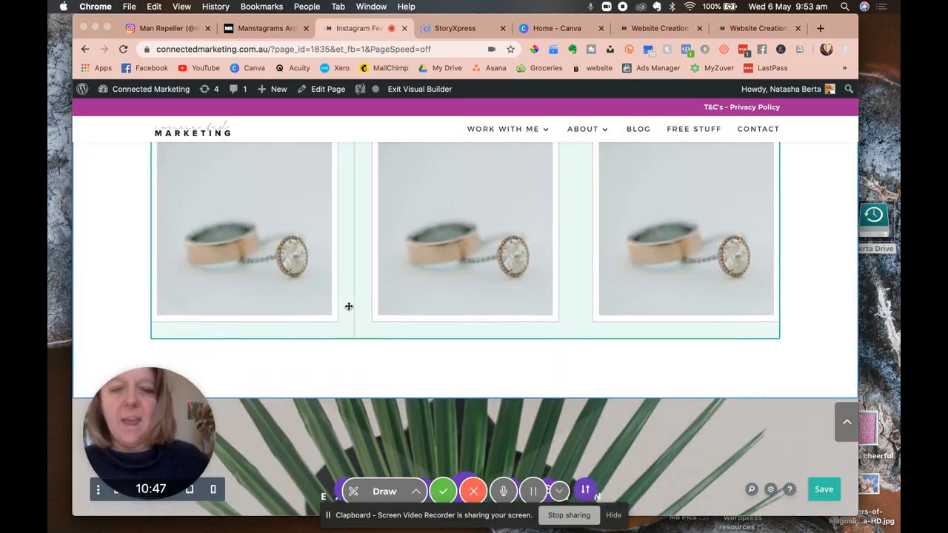
pyautogui.scroll(3, 349, 307)
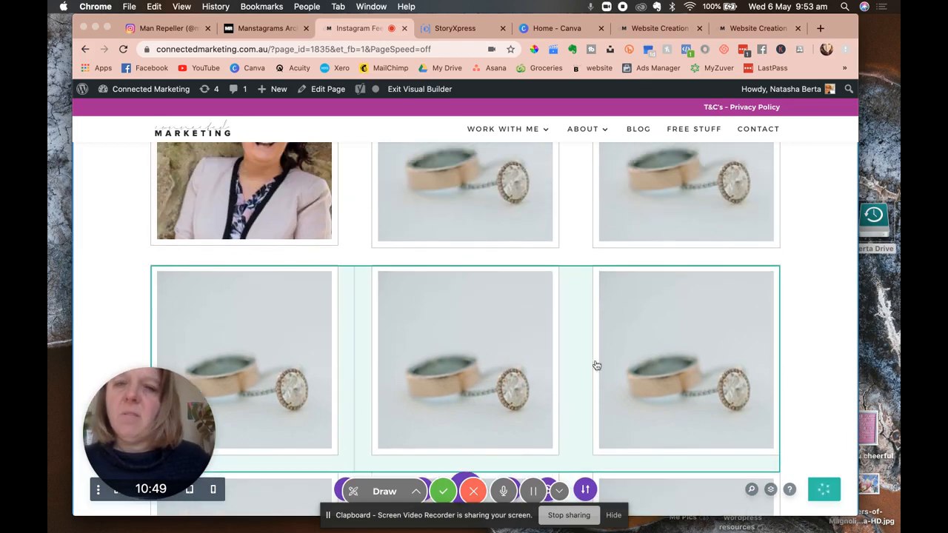
pyautogui.scroll(1, 525, 318)
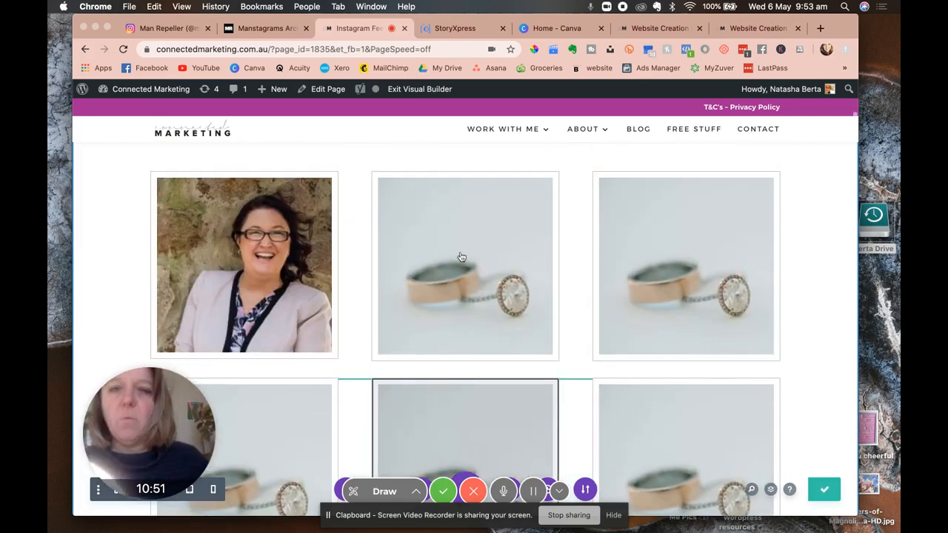
pyautogui.scroll(-10, 455, 285)
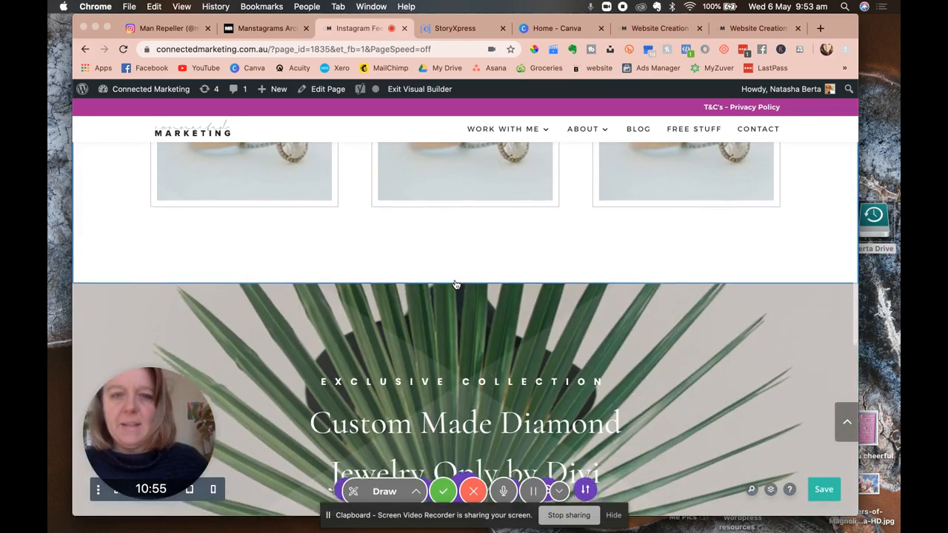
pyautogui.scroll(-3, 455, 285)
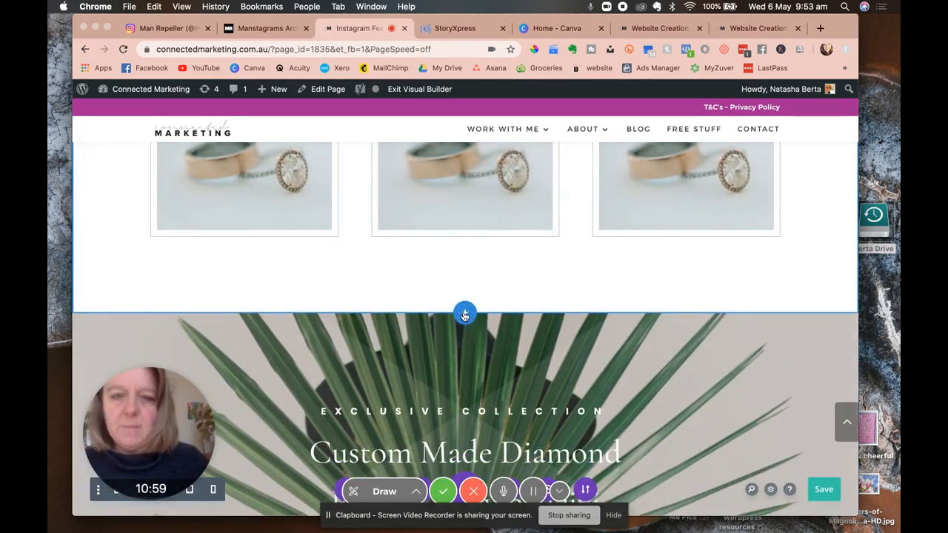
pyautogui.click(465, 313)
pyautogui.click(393, 273)
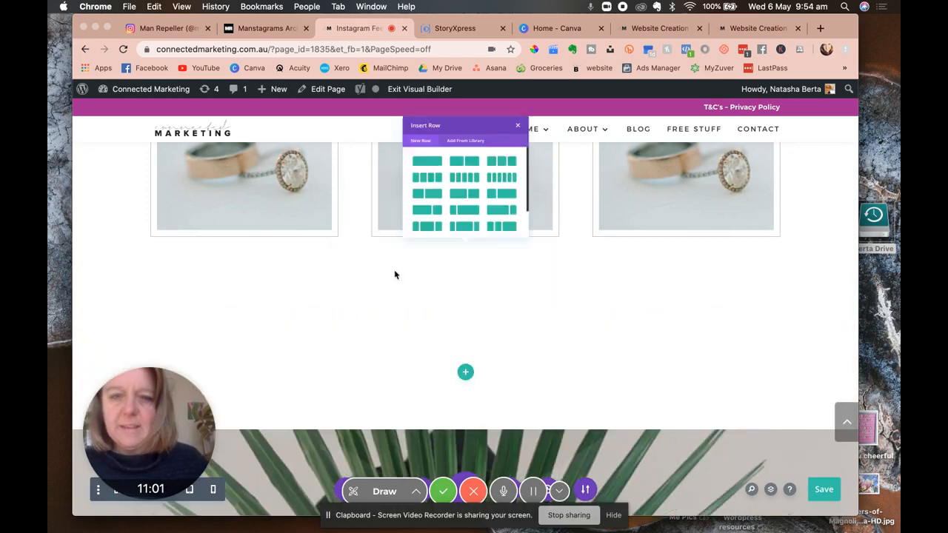
pyautogui.click(520, 203)
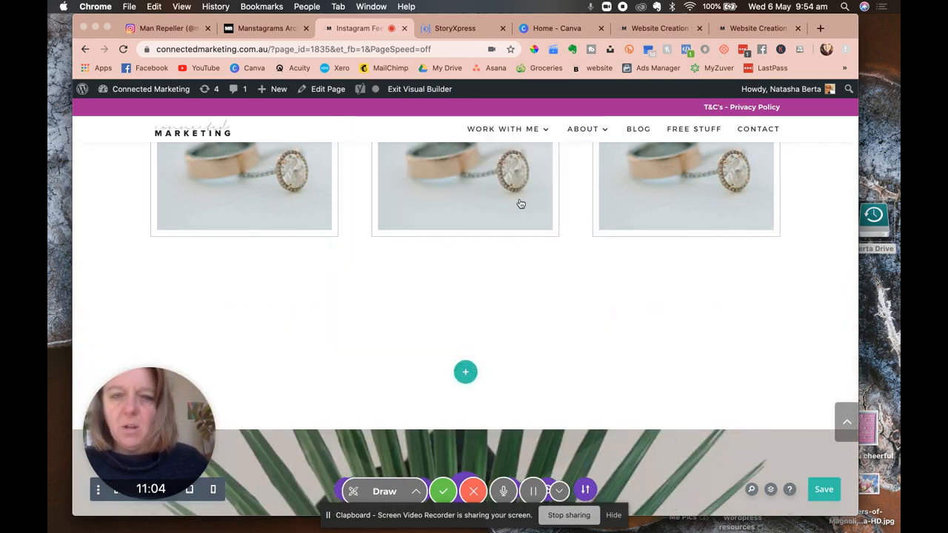
# Insert an Image module in the new row's first column and assign it the media library picture img-6-1.jpg
pyautogui.write('i')
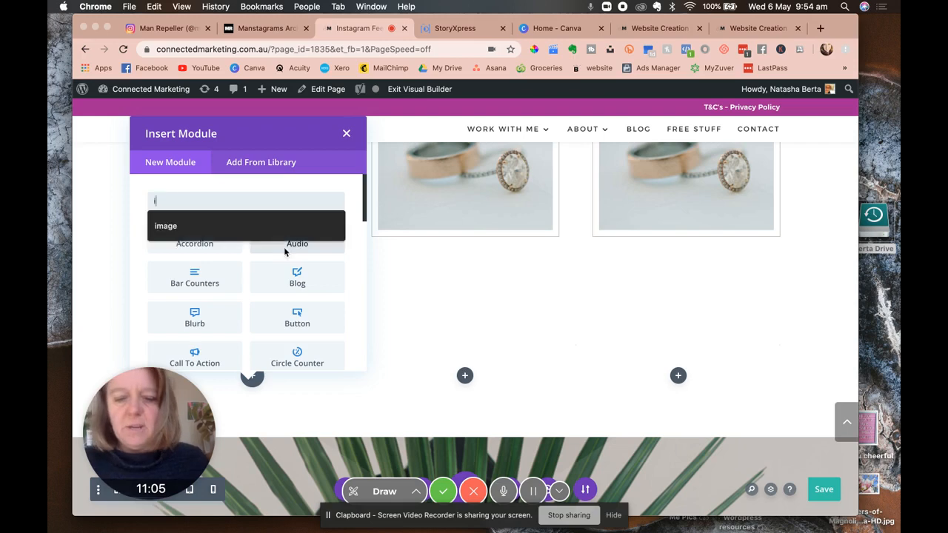
pyautogui.write('mage')
pyautogui.click(204, 240)
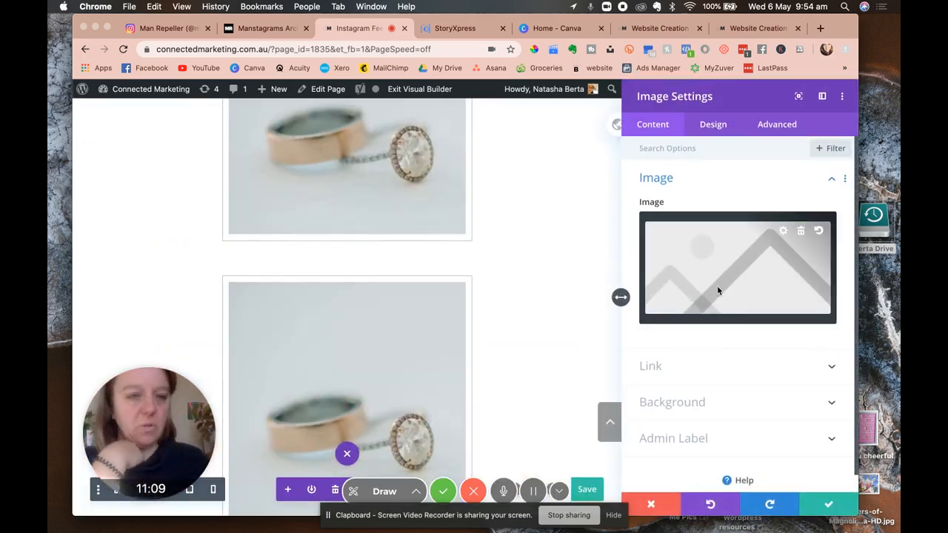
pyautogui.click(717, 285)
pyautogui.click(609, 237)
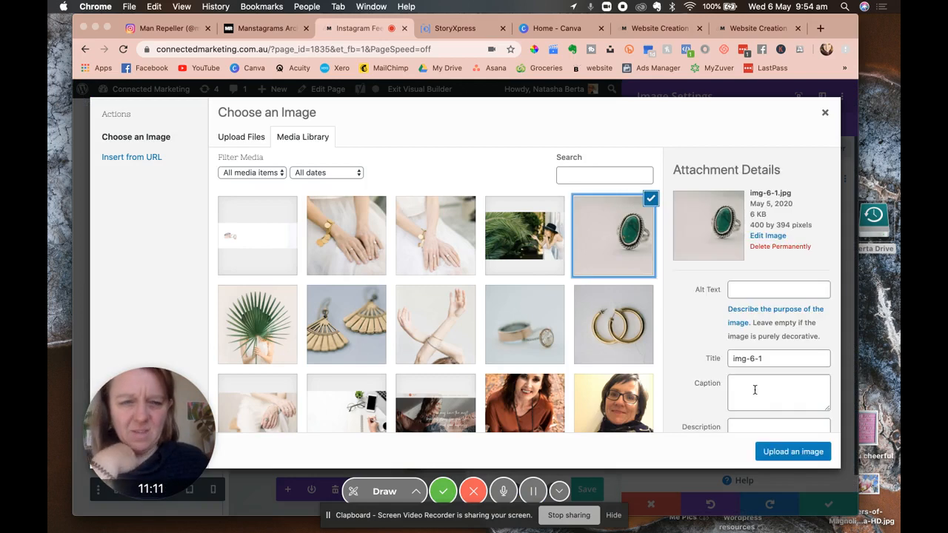
pyautogui.click(793, 453)
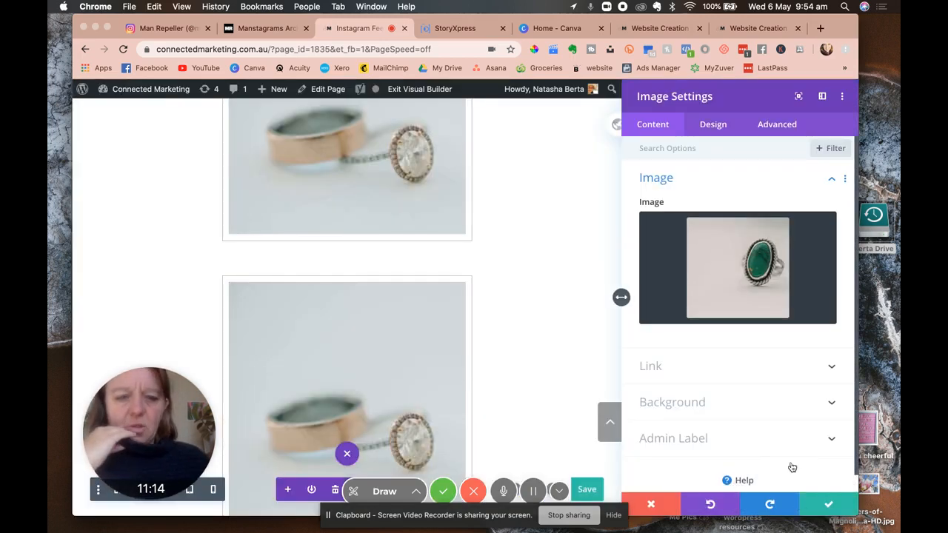
# Show the link options of the new row's green-stone ring image and save the image module
pyautogui.click(710, 373)
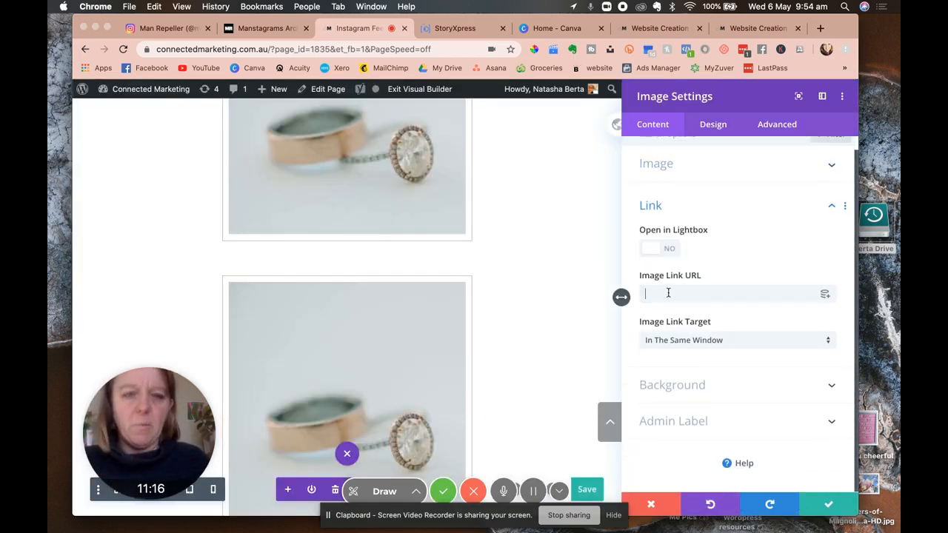
pyautogui.click(828, 503)
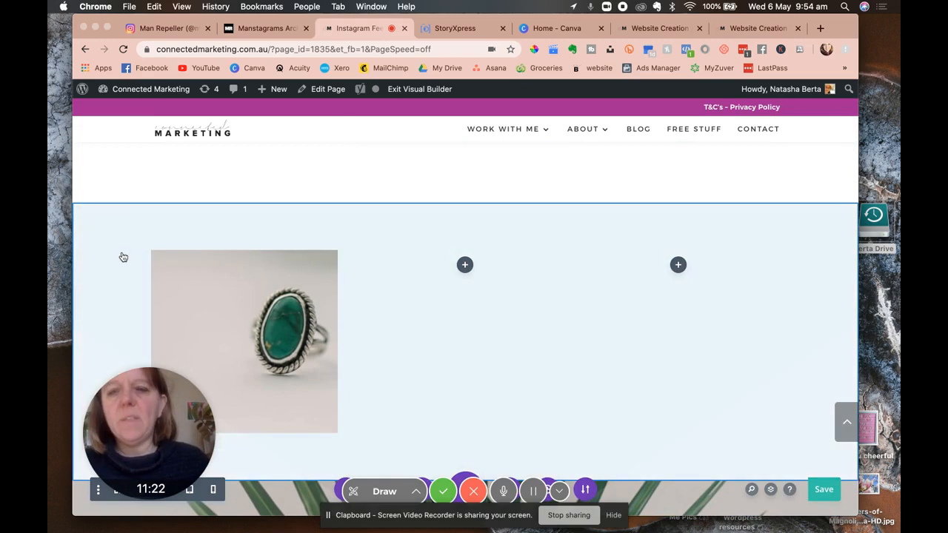
pyautogui.scroll(3, 121, 256)
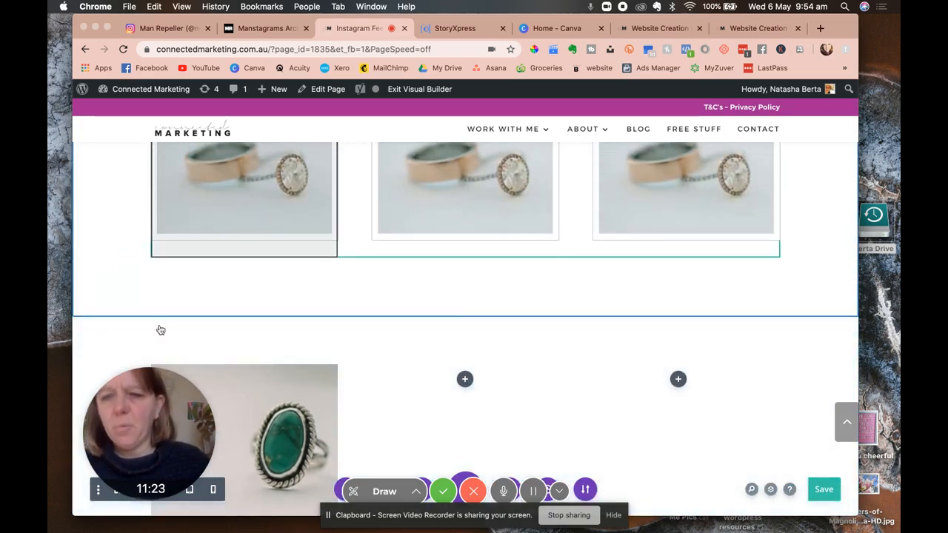
pyautogui.scroll(-4, 158, 328)
pyautogui.scroll(-1, 200, 330)
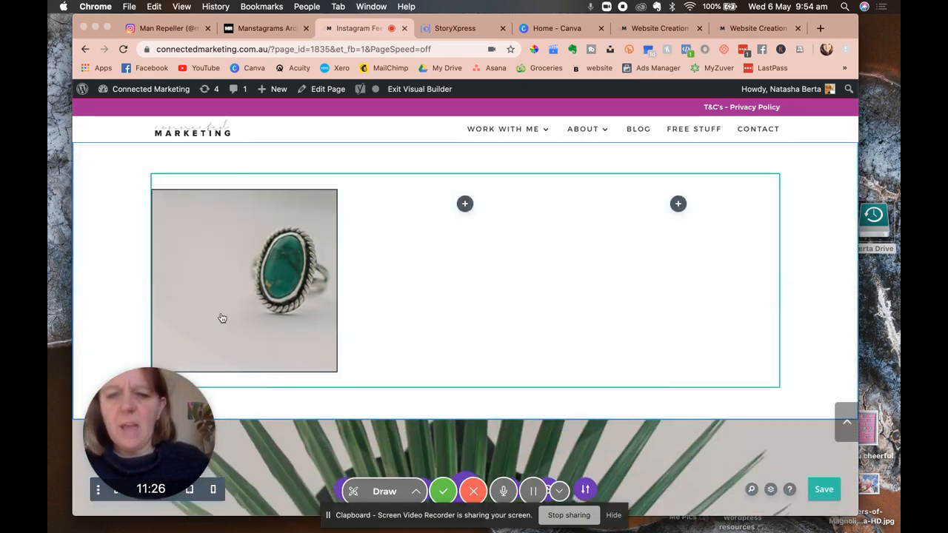
# Examine the square image grid on the Man Repeller Manstagrams page and return to the Instagram Feed page
pyautogui.click(263, 28)
pyautogui.scroll(-5, 253, 247)
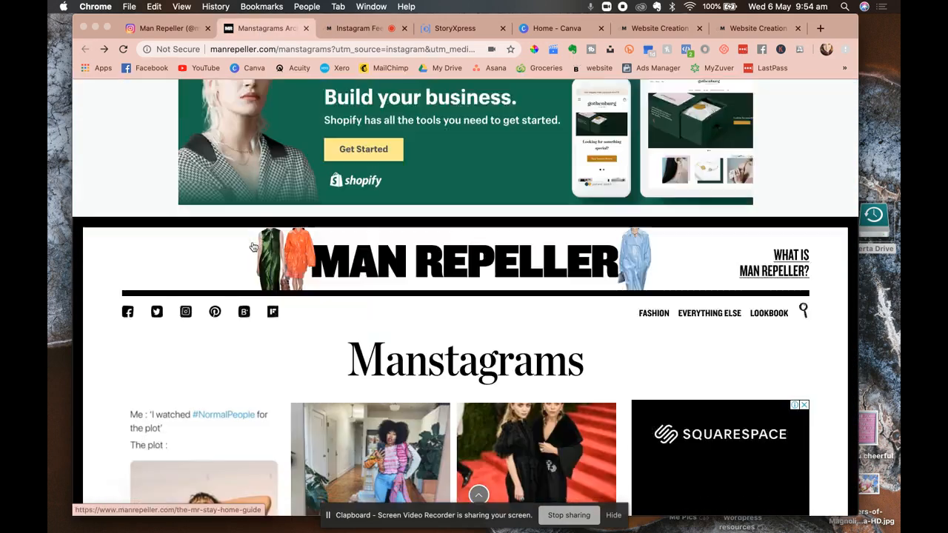
pyautogui.scroll(-2, 253, 247)
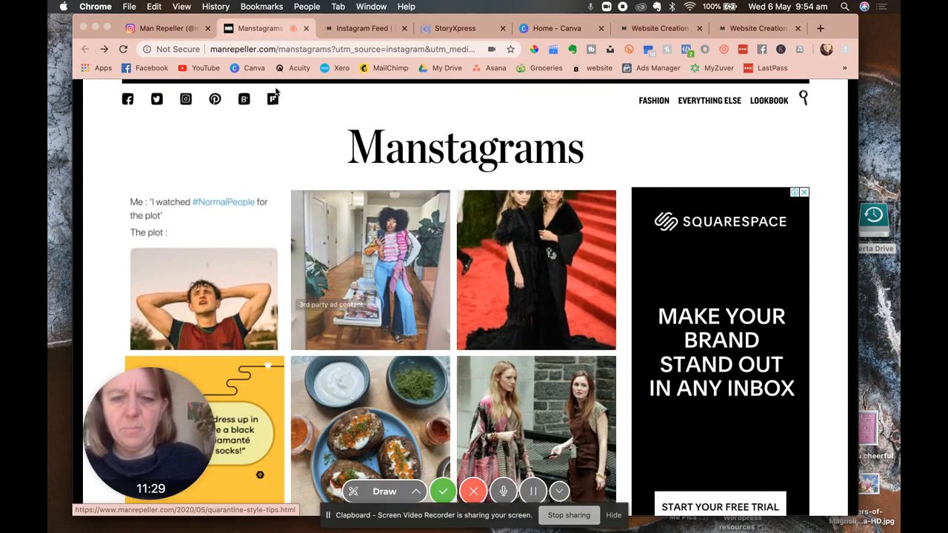
pyautogui.click(346, 30)
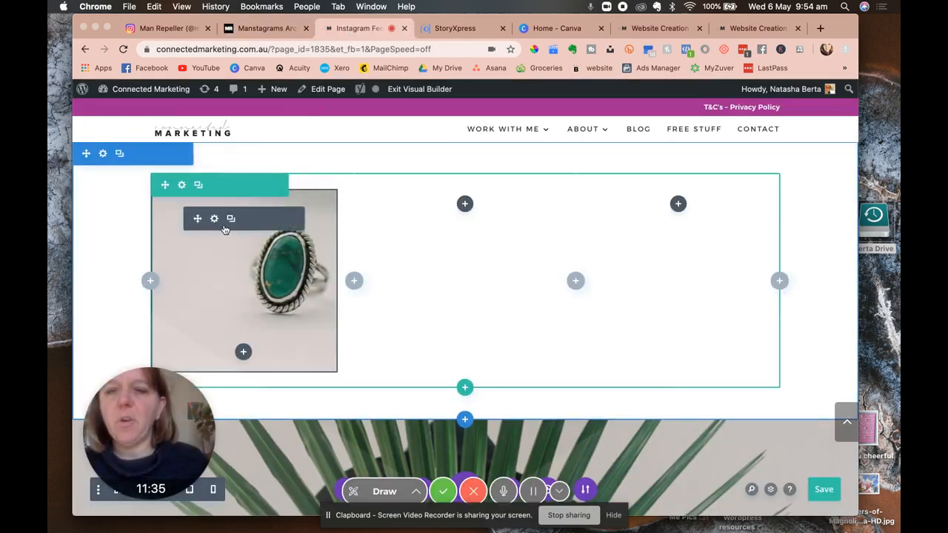
# Give the green-stone ring image the box shadow preset with 6px horizontal and vertical offsets and 18px blur, and keep the settings
pyautogui.click(214, 219)
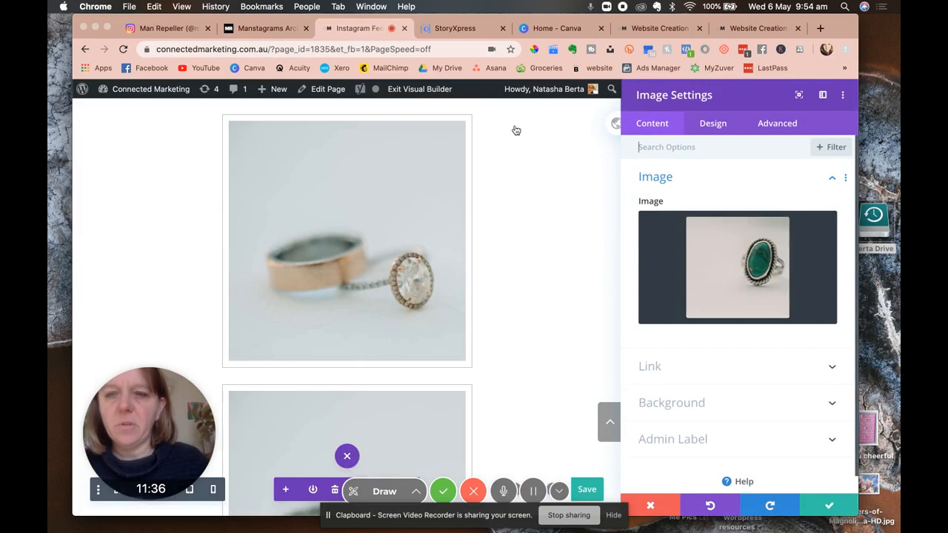
pyautogui.click(714, 126)
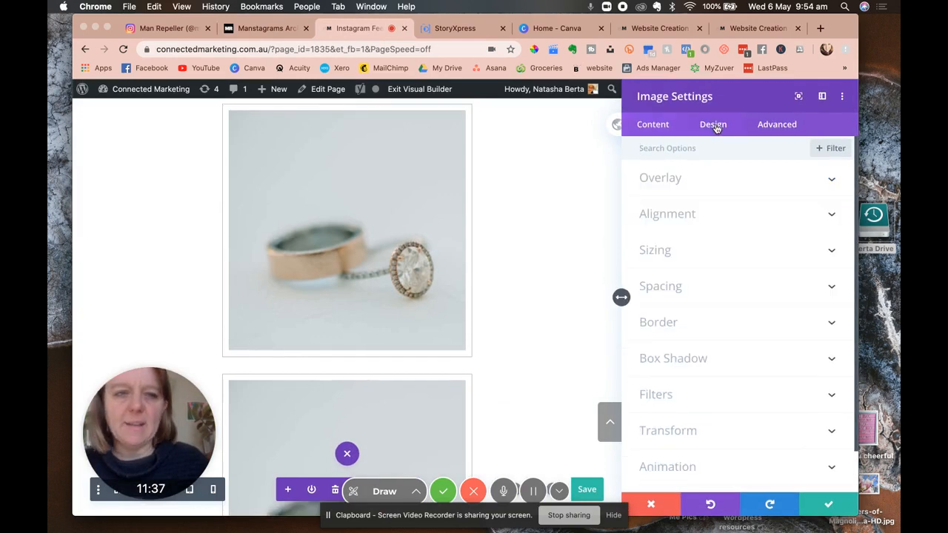
pyautogui.click(705, 359)
pyautogui.click(763, 250)
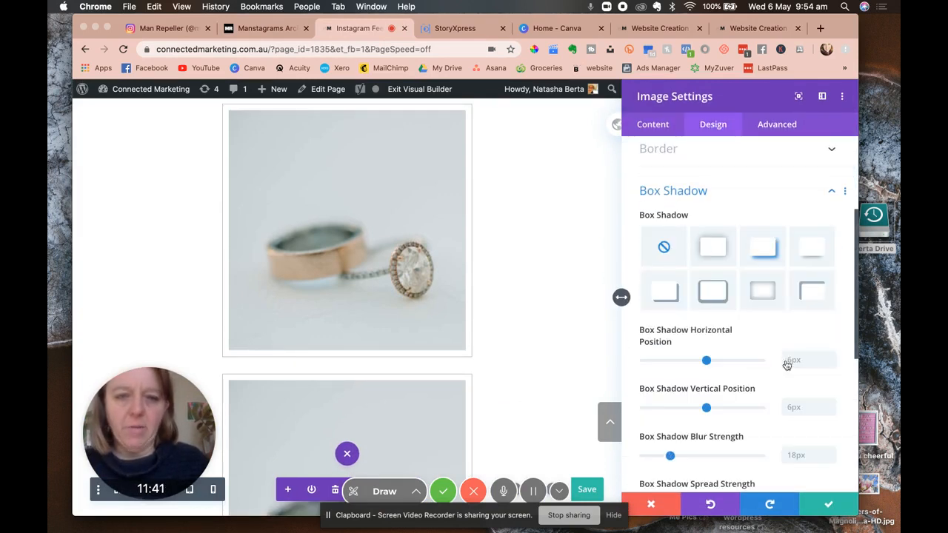
pyautogui.click(521, 387)
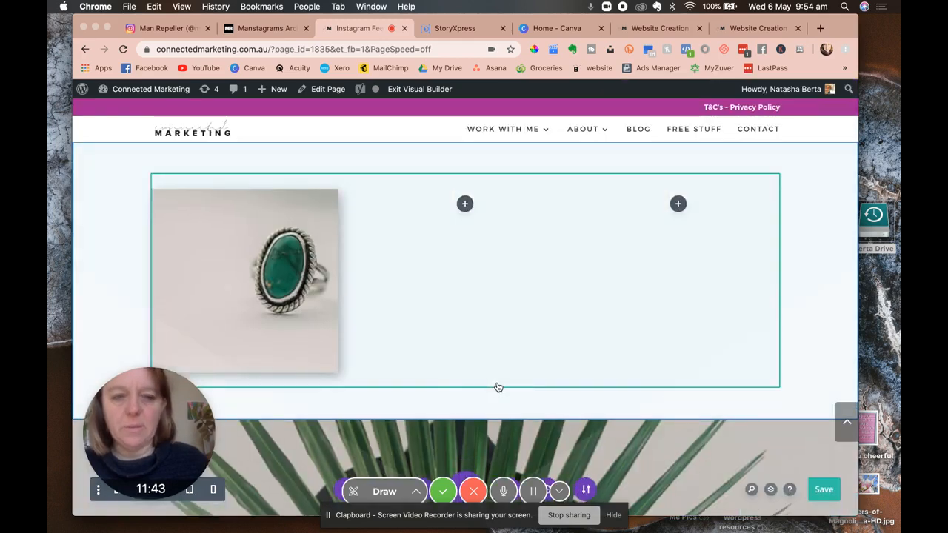
pyautogui.scroll(-1, 437, 377)
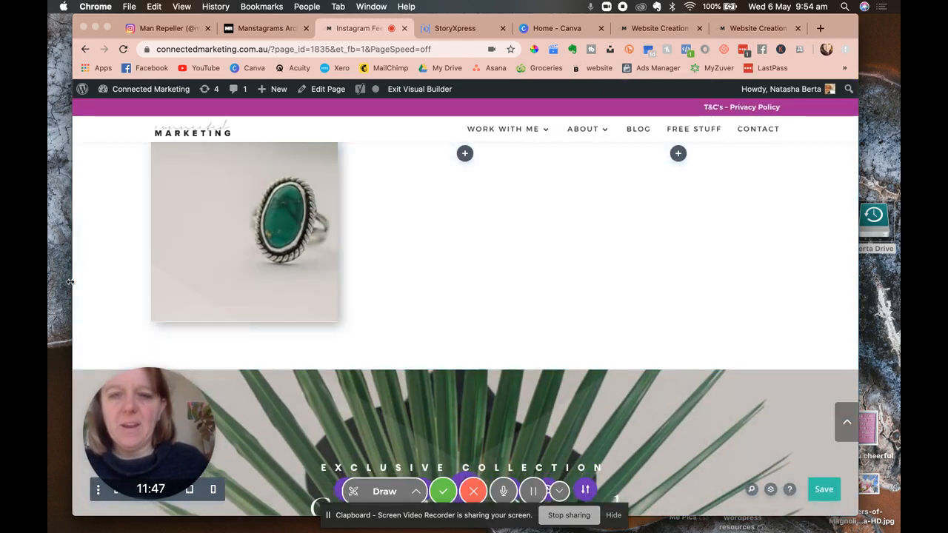
pyautogui.scroll(2, 97, 252)
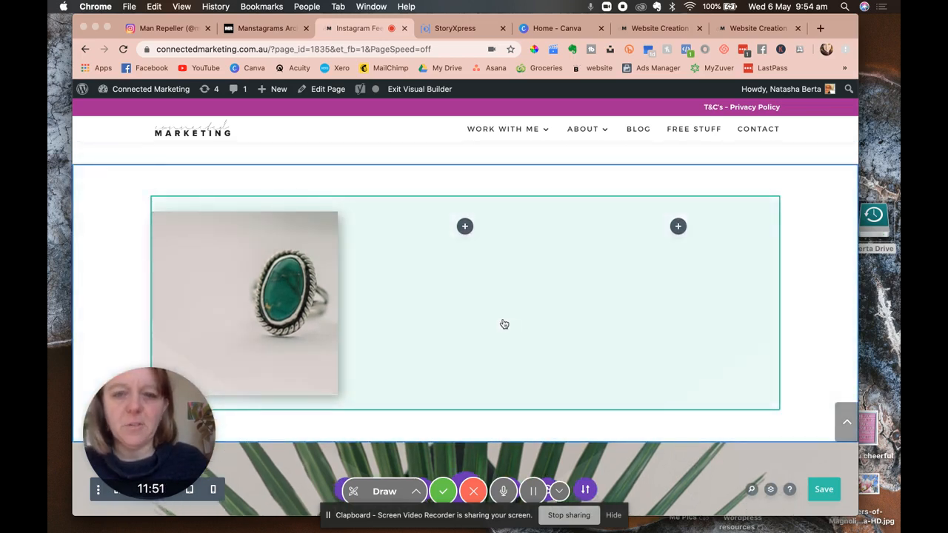
pyautogui.scroll(4, 504, 324)
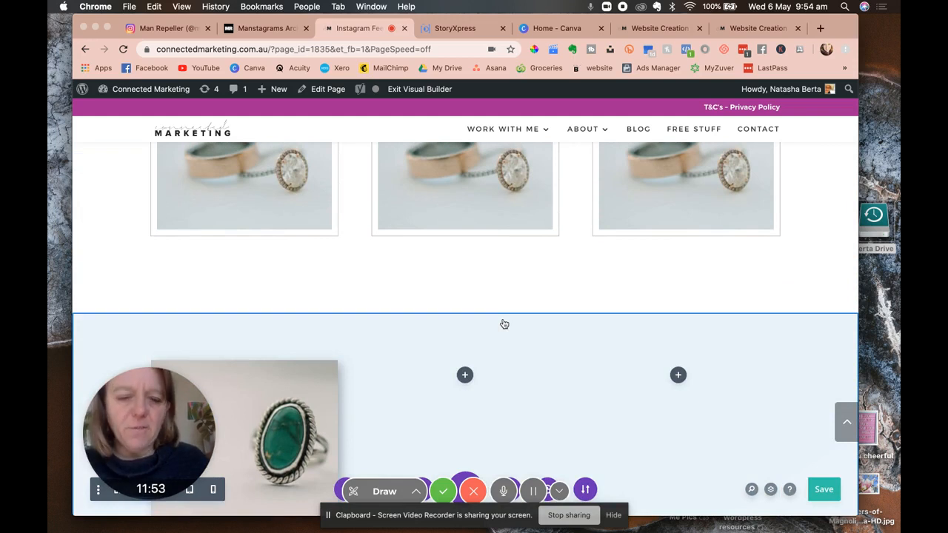
pyautogui.scroll(4, 504, 324)
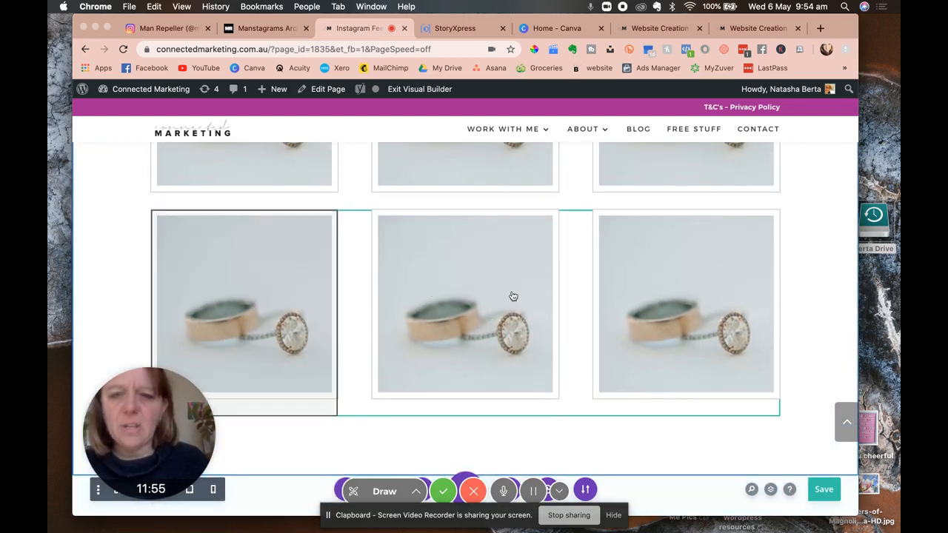